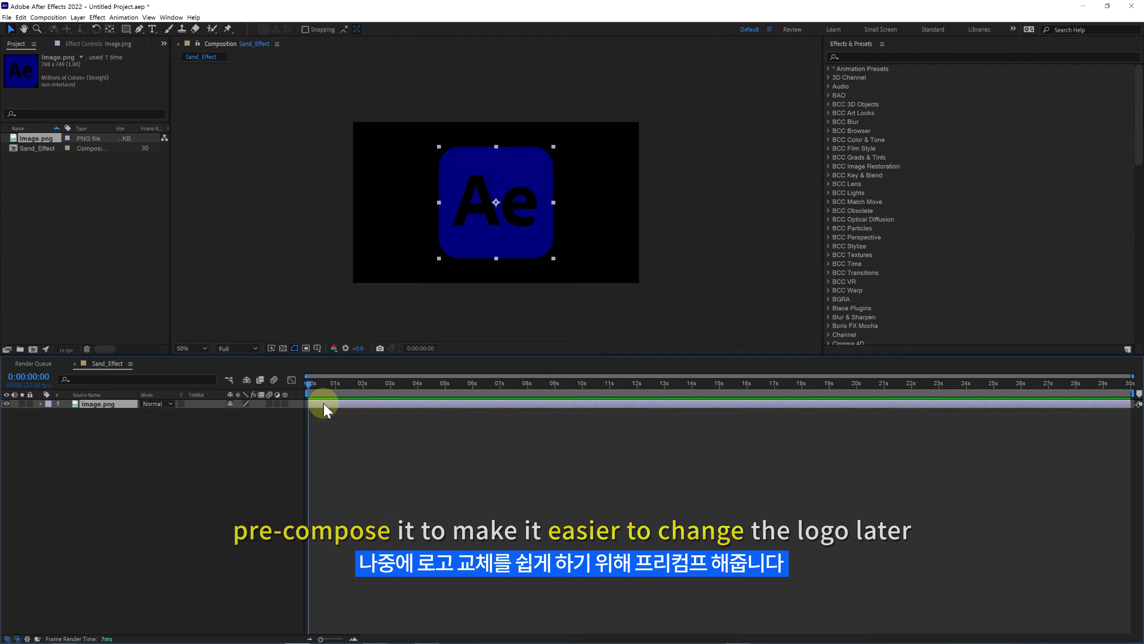
Pre-compose the Image.png layer as Logo, leaving all attributes in Sand_Effect.
click(655, 151)
click(764, 129)
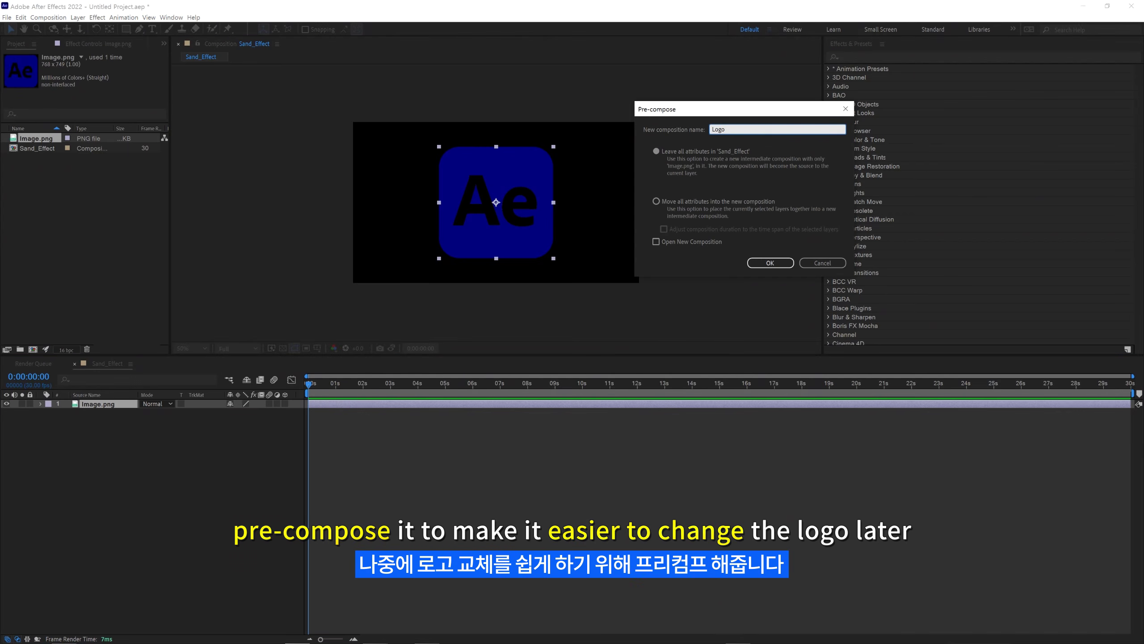
click(769, 263)
Open the Logo composition to inspect its image layer, and return to Sand_Effect.
click(323, 423)
click(320, 401)
double_click(481, 242)
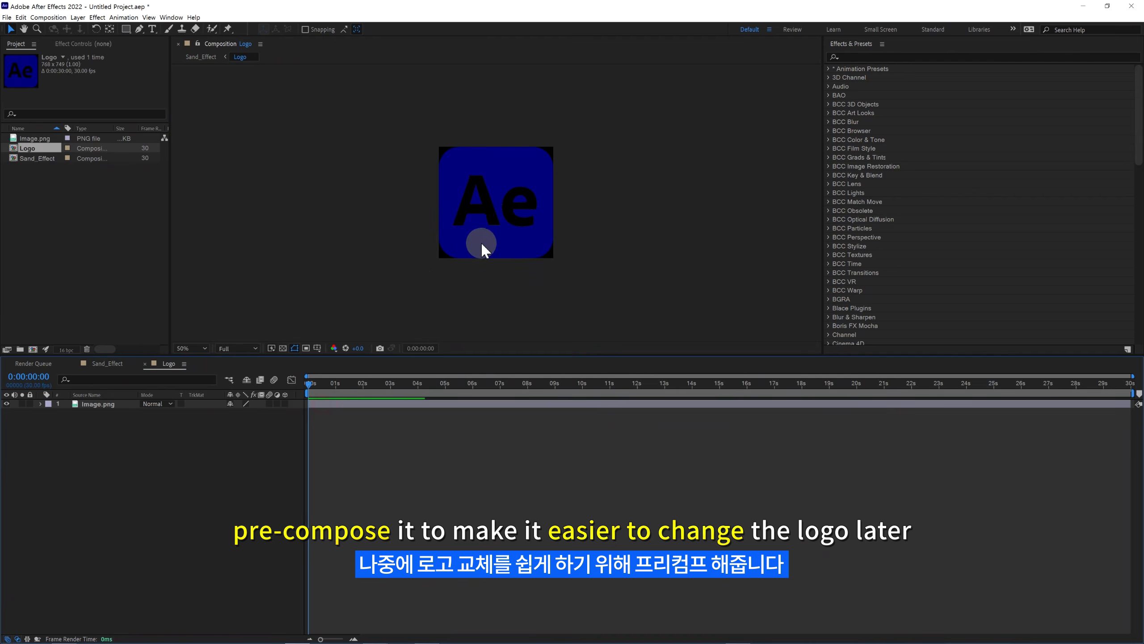
click(501, 219)
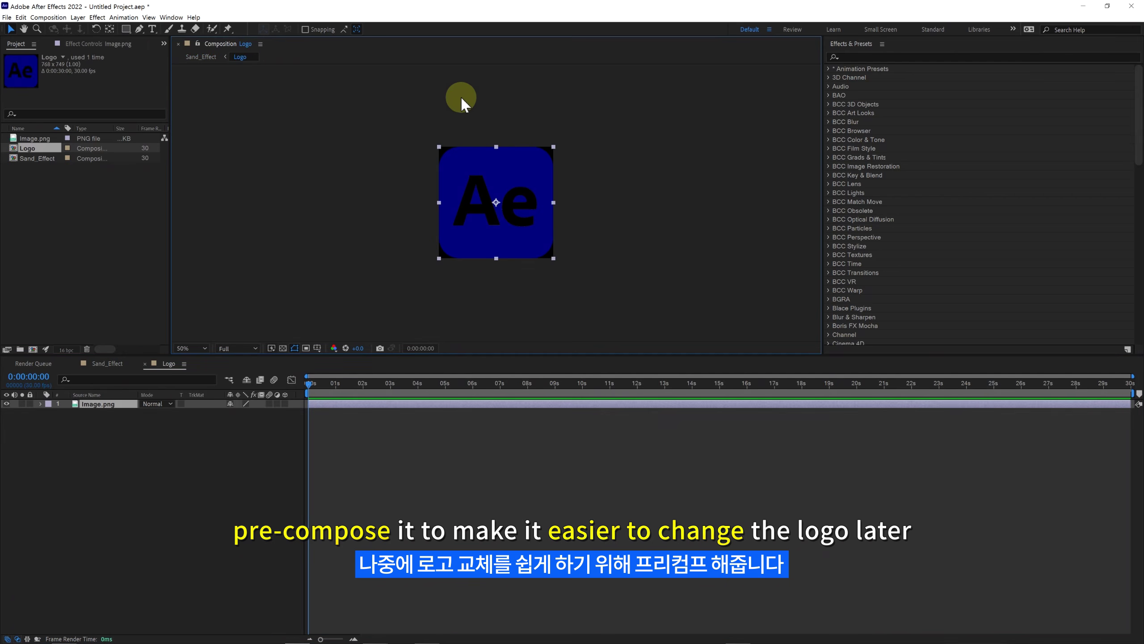
click(206, 57)
click(326, 420)
click(328, 406)
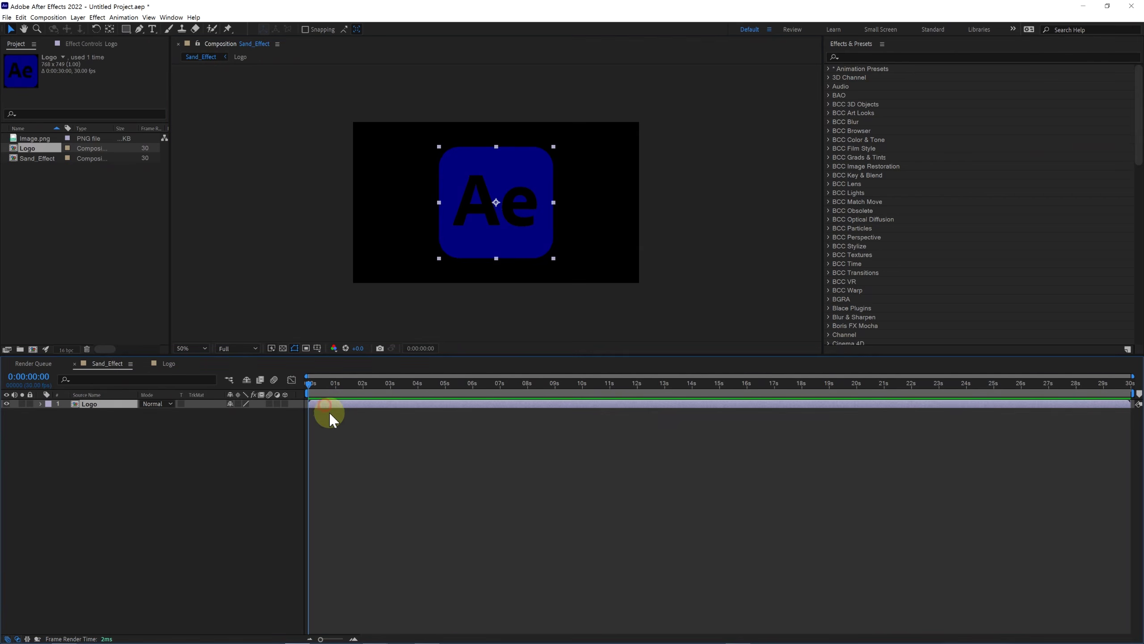
Create a full-frame white solid named Mat in the Sand_Effect composition.
click(327, 424)
right_click(340, 419)
mouse_move(360, 423)
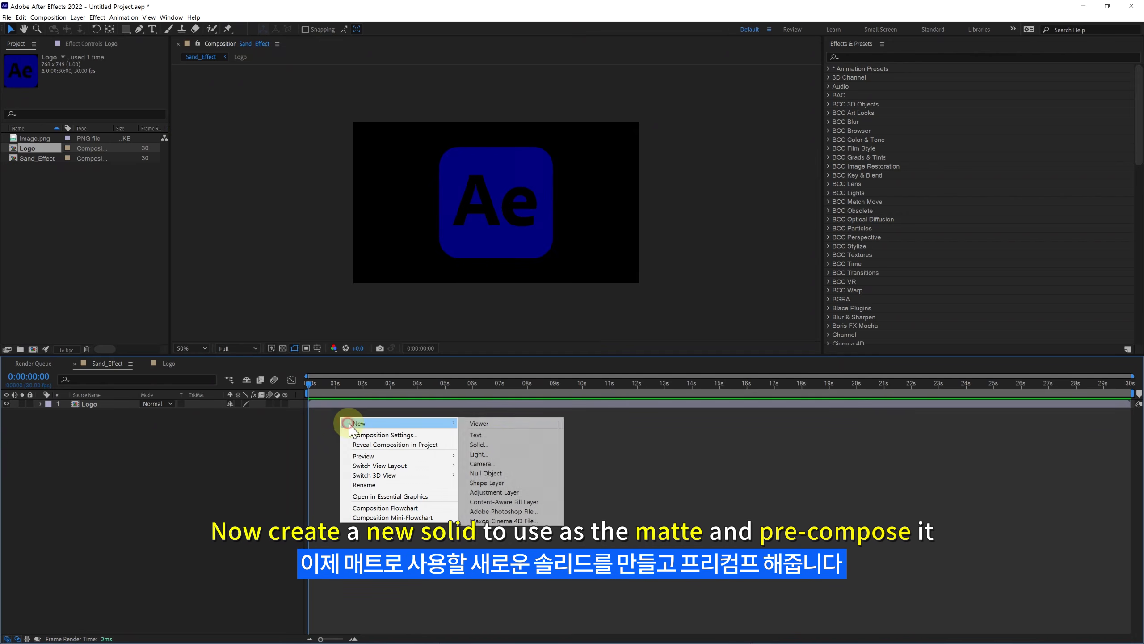
click(493, 444)
text(Mat)
key(Return)
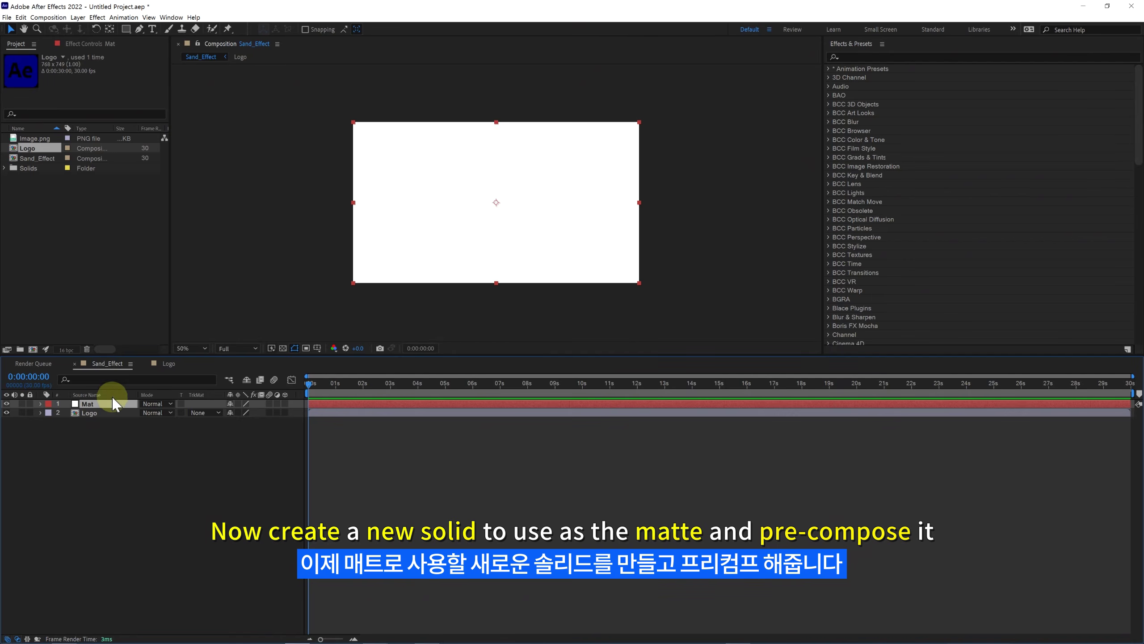
Move the Mat solid below Logo and pre-compose it as Mat, leaving all attributes in Sand_Effect.
drag(108, 425, 104, 421)
key(ctrl+shift+c)
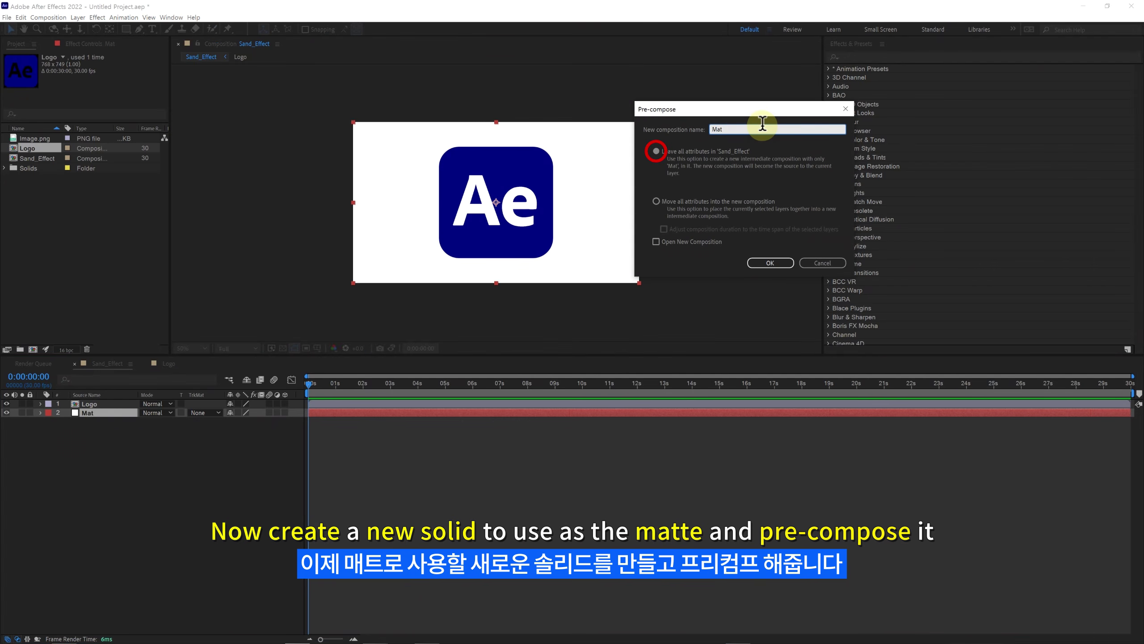
click(657, 152)
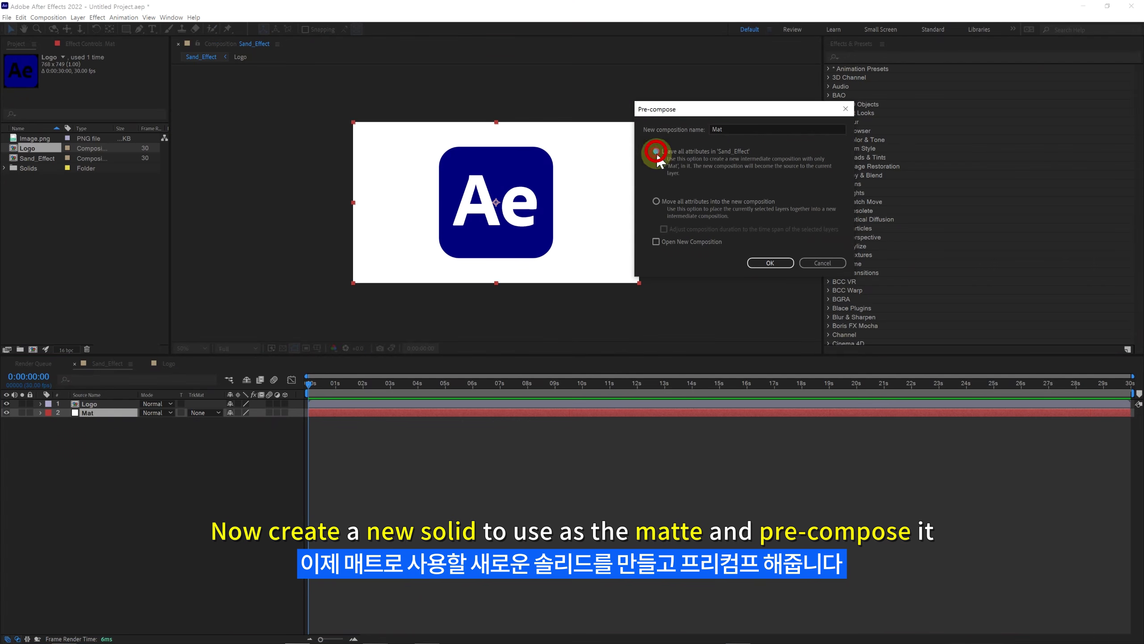
click(757, 260)
Open the Mat composition and draw a rectangular mask on the Mat solid that extends beyond the frame on all sides.
click(319, 420)
double_click(319, 412)
click(324, 384)
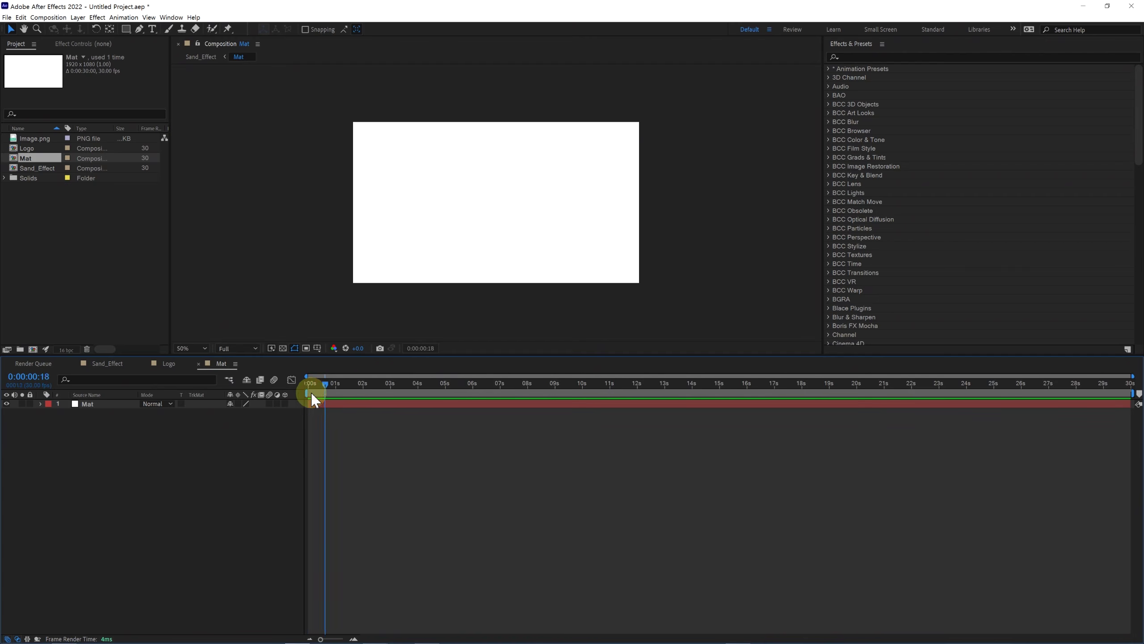
click(322, 406)
click(131, 61)
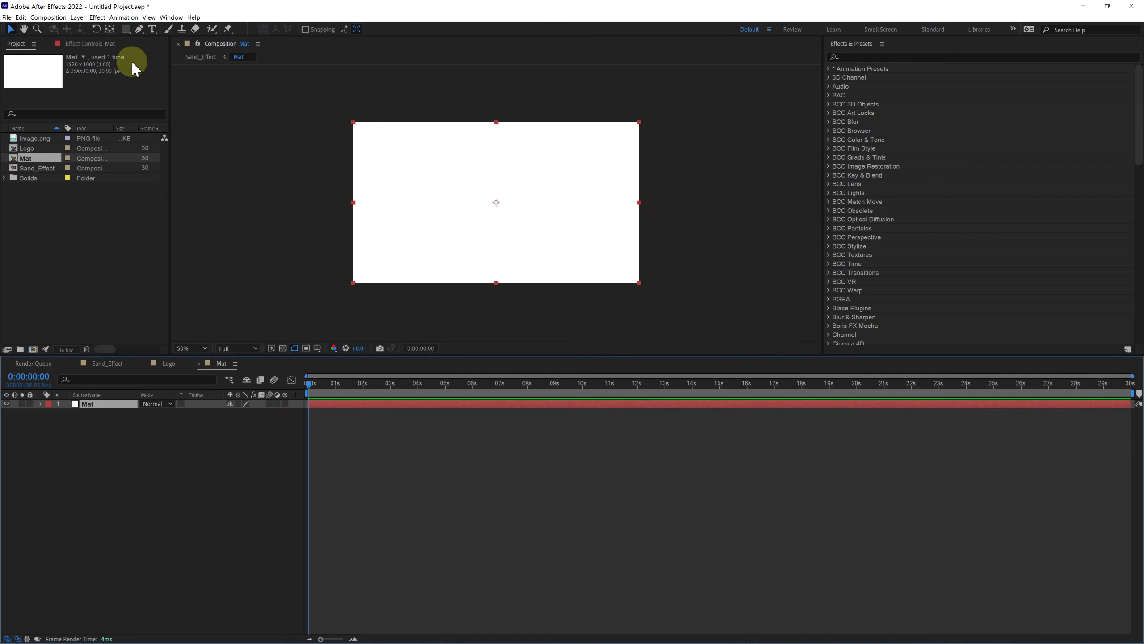
click(127, 31)
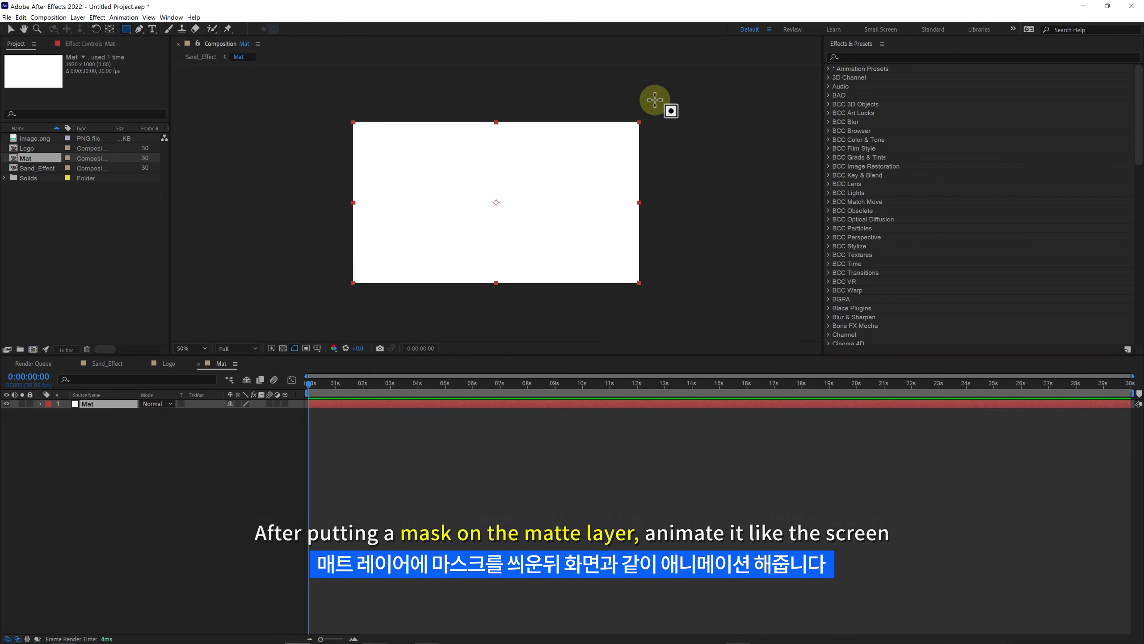
drag(677, 89, 305, 324)
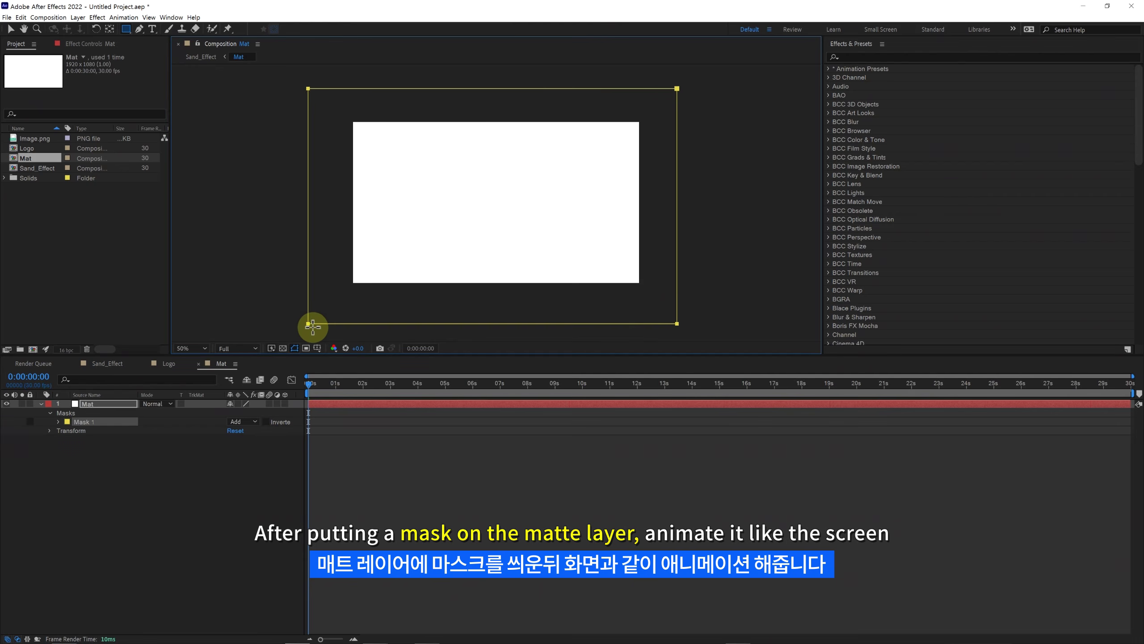
Animate the Mask Path from full coverage at 0:00:00:00 to a narrow strip beyond the frame's right edge at 0:00:04:17.
click(101, 446)
click(58, 422)
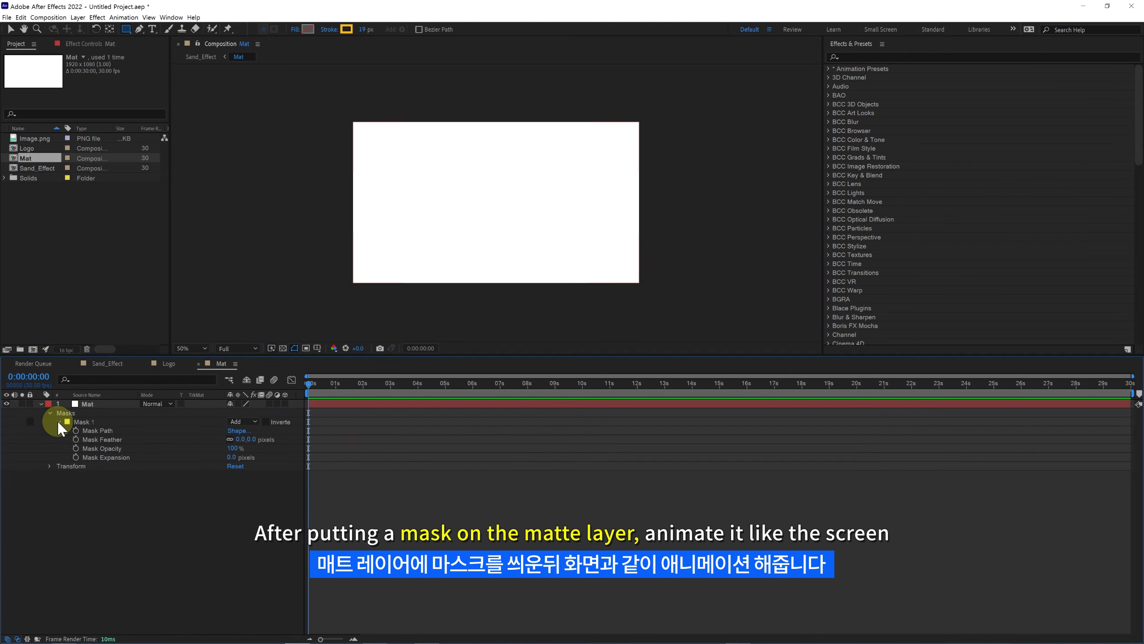
click(75, 430)
drag(314, 390, 338, 390)
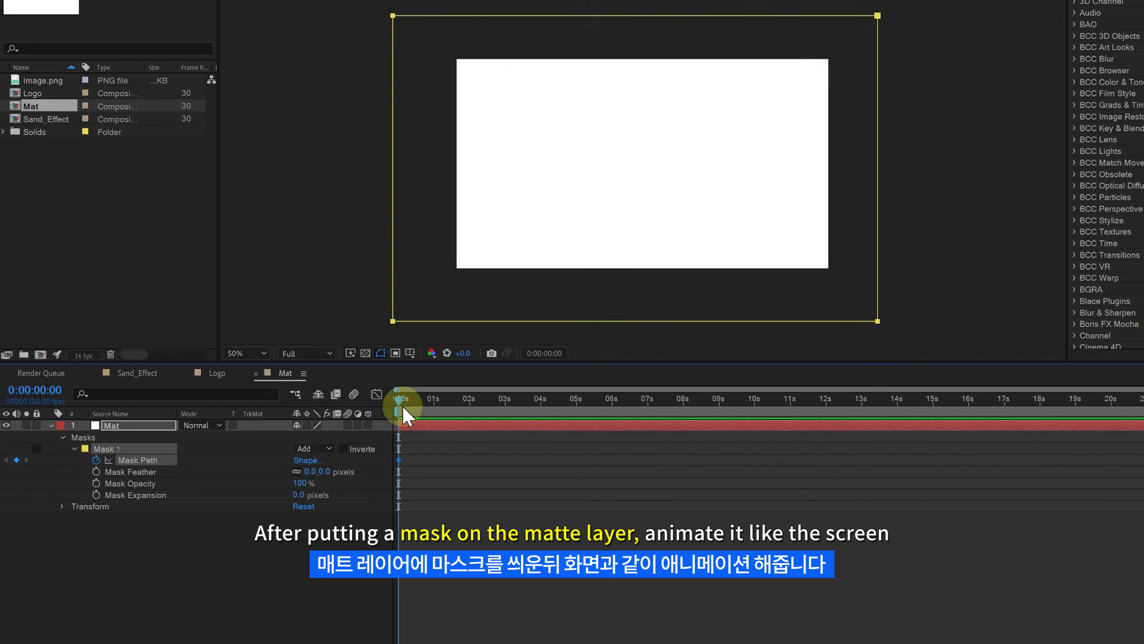
drag(566, 420, 571, 420)
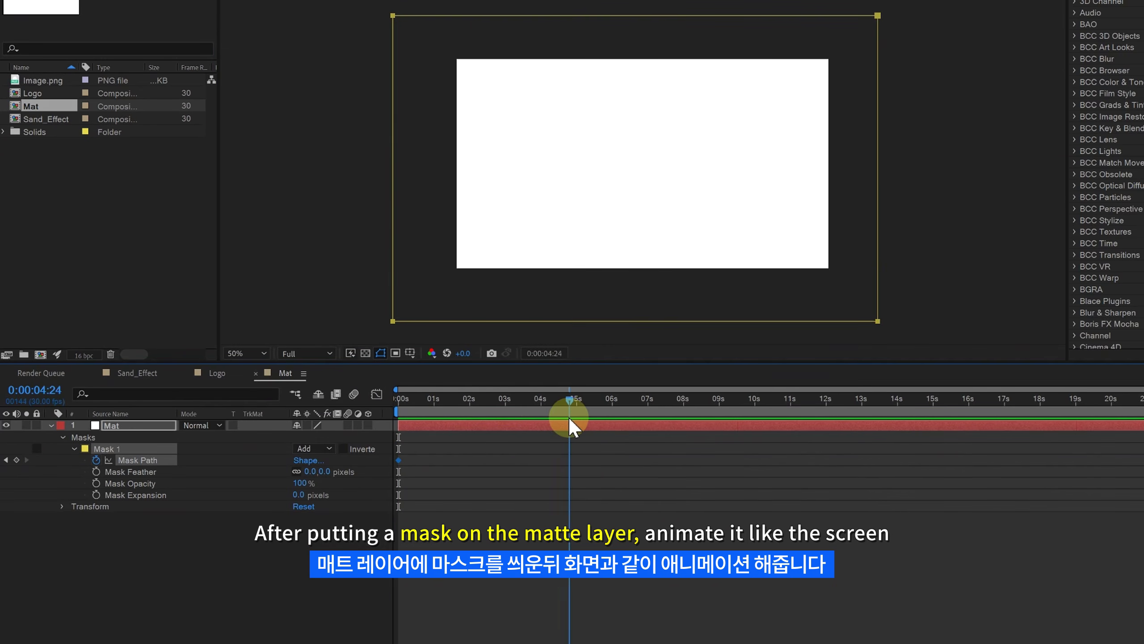
drag(410, 224, 859, 248)
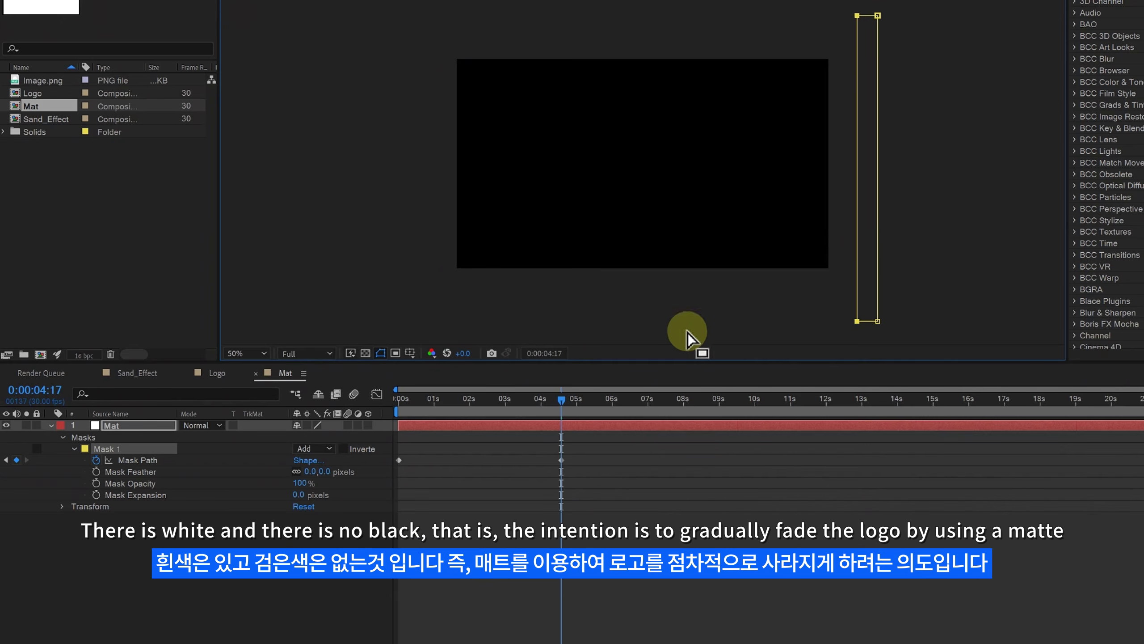
Set the Mask Feather of Mask 1 to 150 pixels and preview the softened edge partway through the wipe.
drag(419, 403, 481, 418)
click(156, 472)
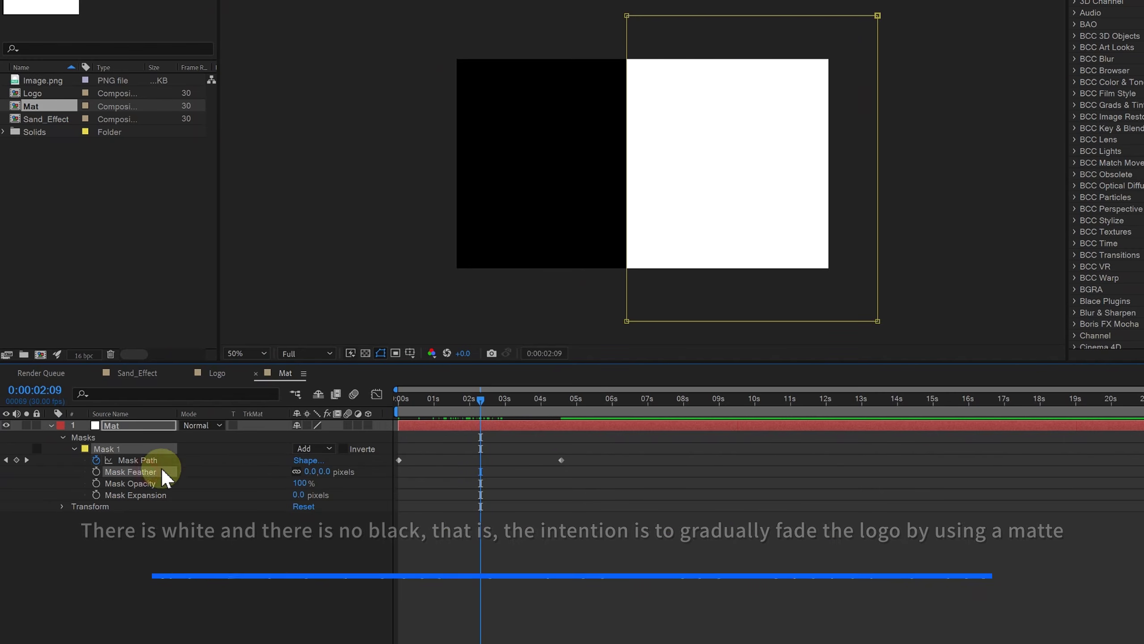
click(304, 471)
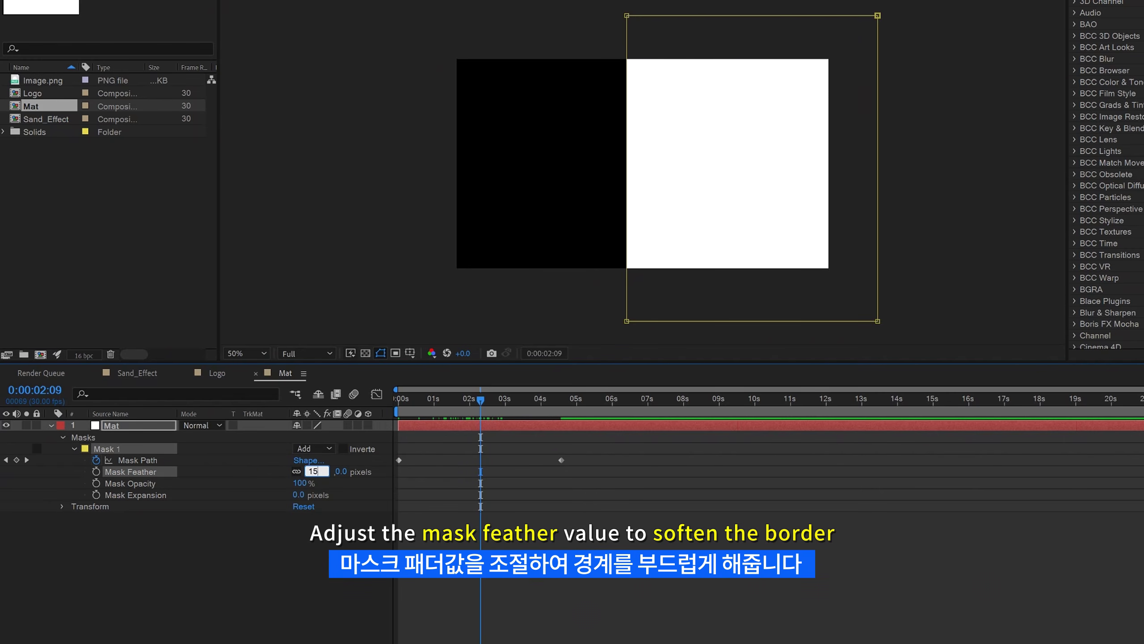
key(Return)
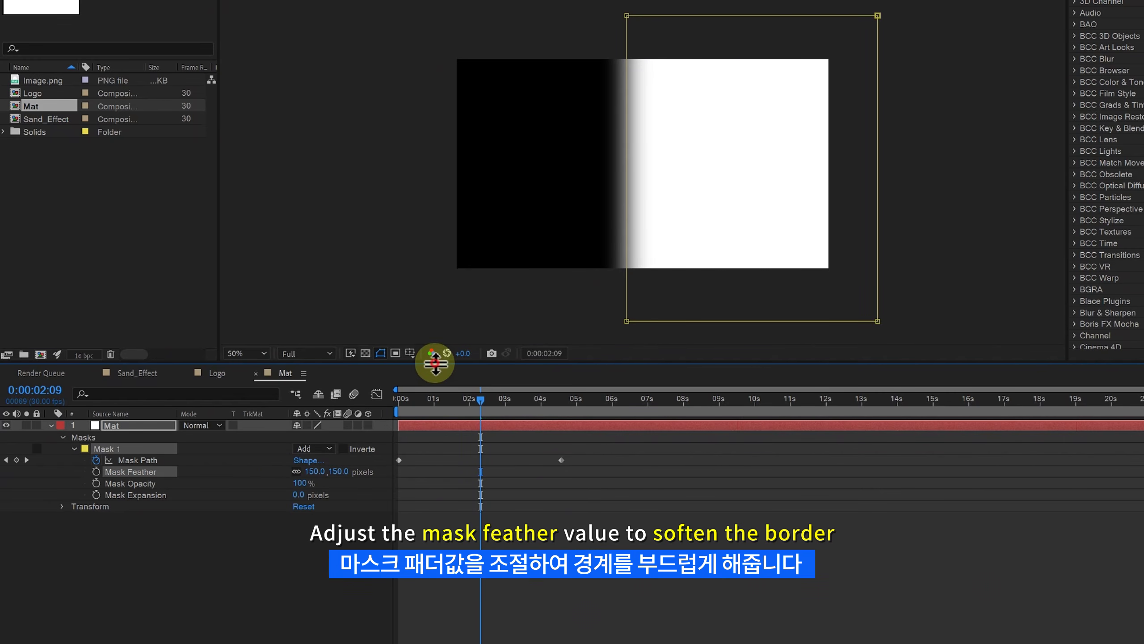
drag(435, 363, 439, 332)
drag(506, 403, 481, 451)
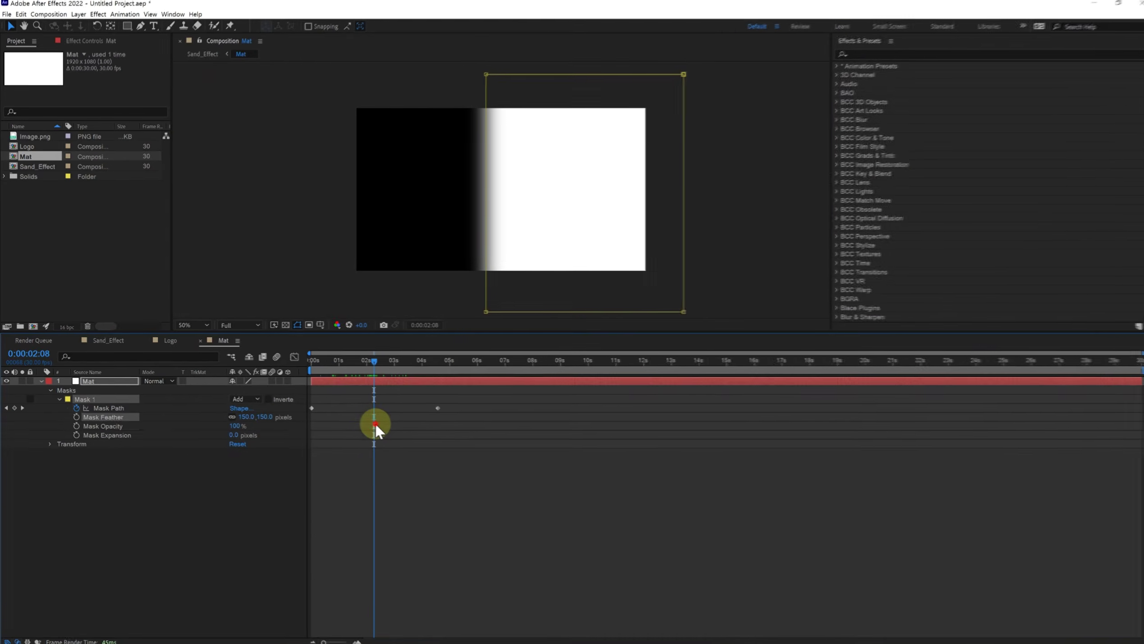
Find the Turbulent Displace effect and apply it to the Mat solid.
click(375, 426)
click(374, 381)
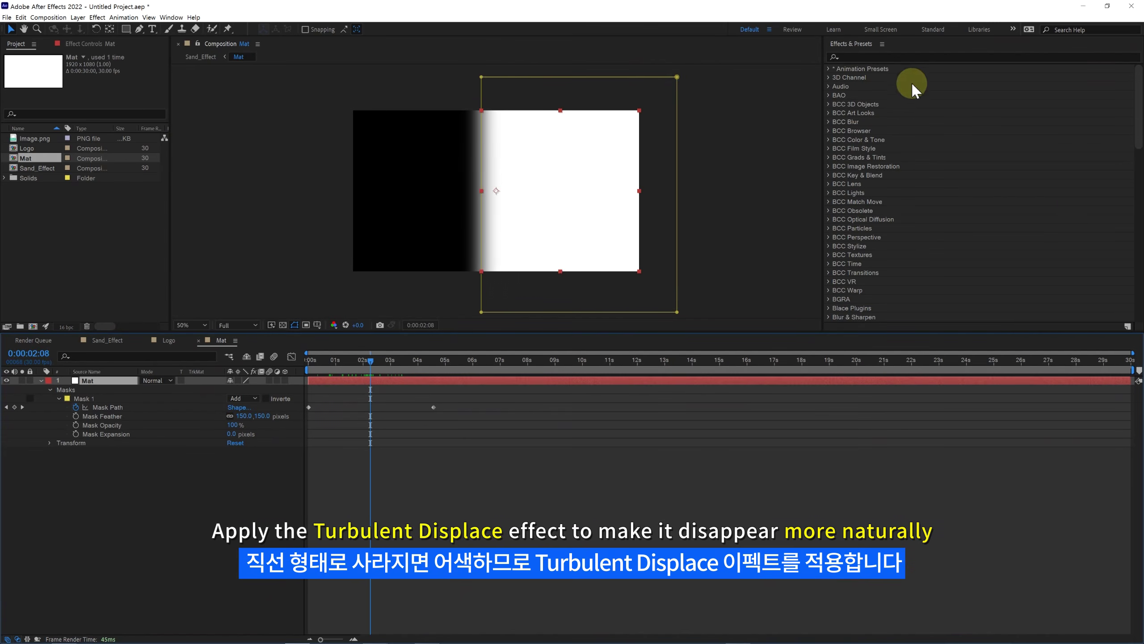
click(864, 53)
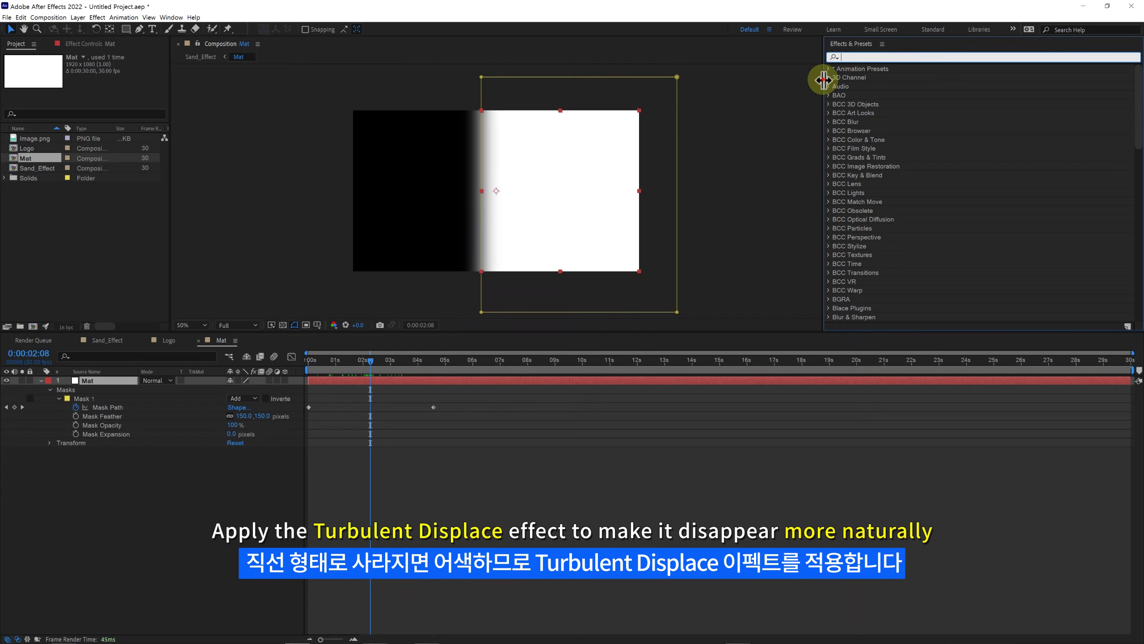
drag(824, 80, 738, 89)
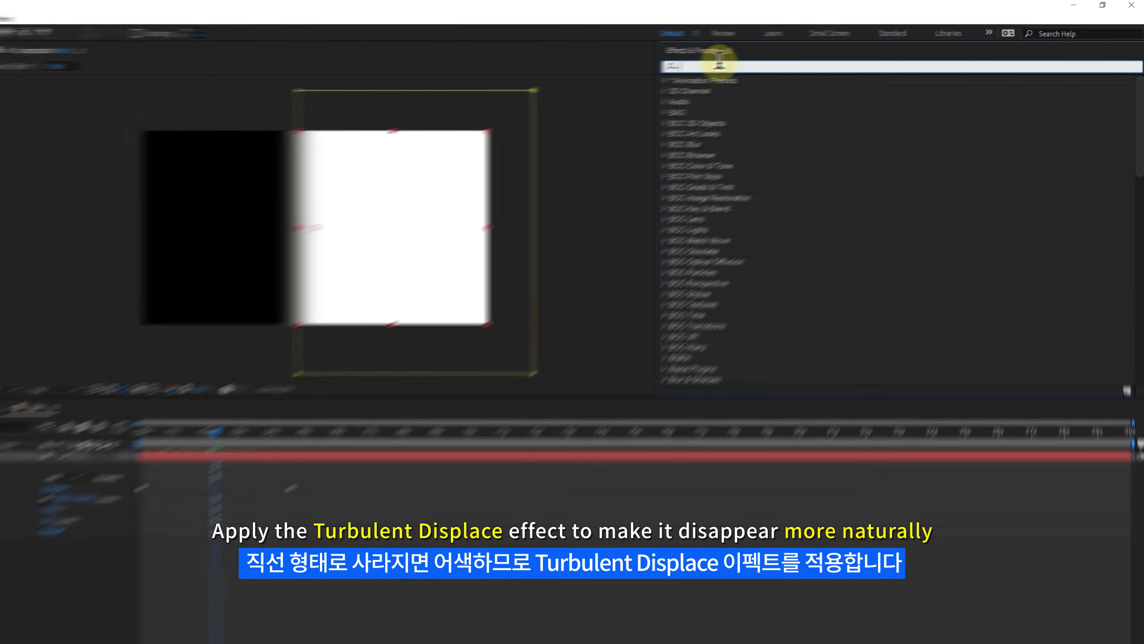
text(Turbulent Displace)
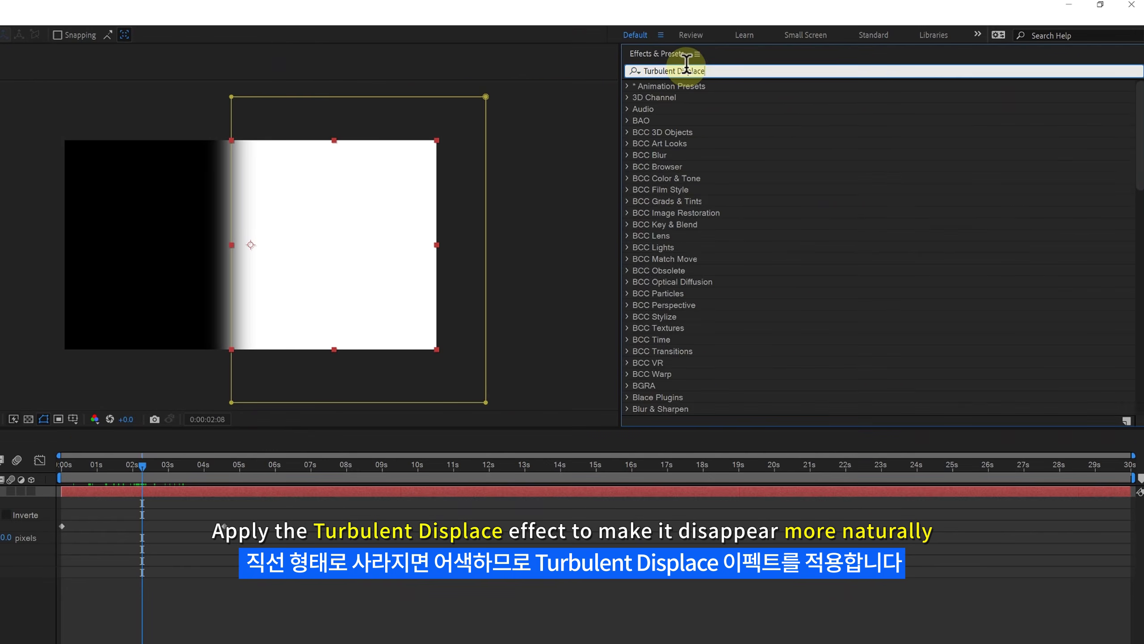
drag(679, 97, 331, 239)
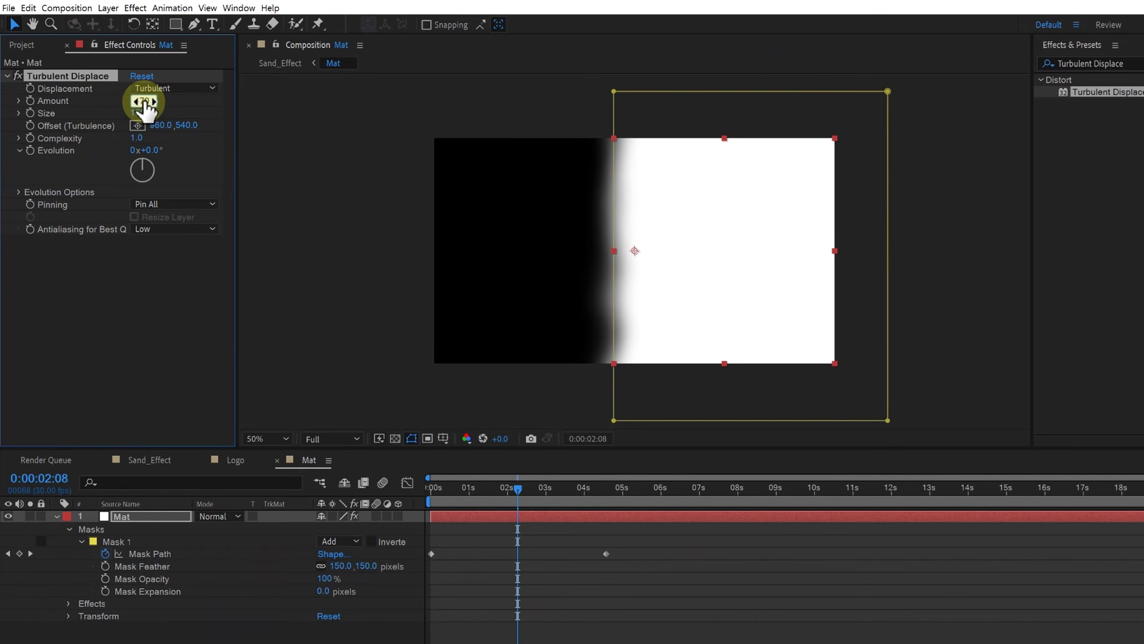
Set Turbulent Displace to Amount 470, Size 40 and Complexity 4, and preview the ragged wipe.
drag(145, 102, 144, 104)
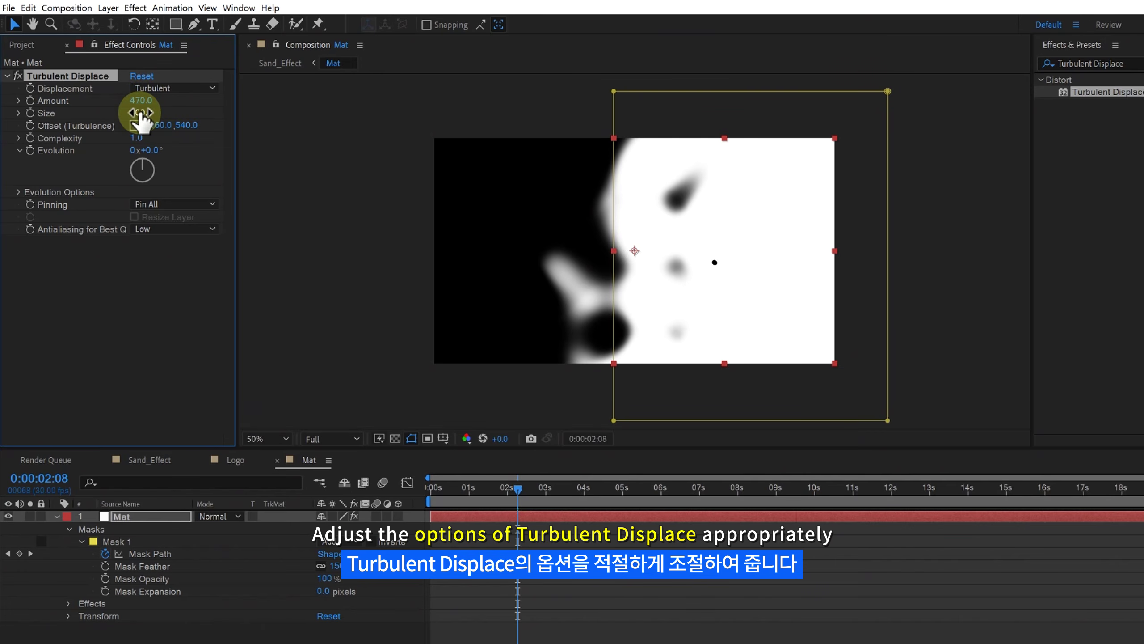
click(139, 112)
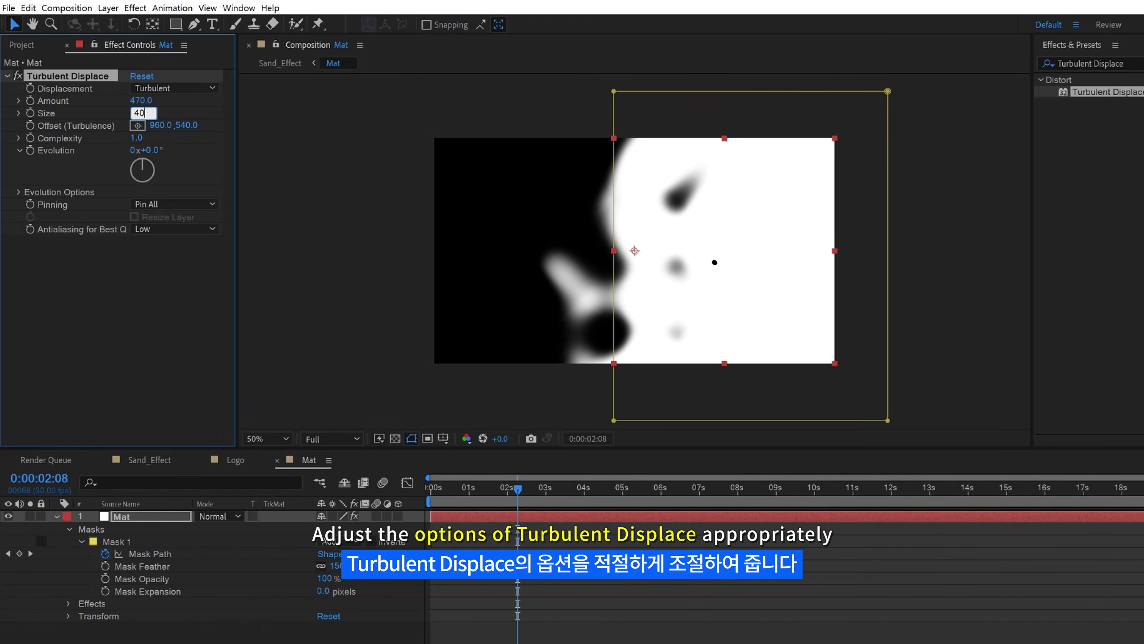
click(86, 123)
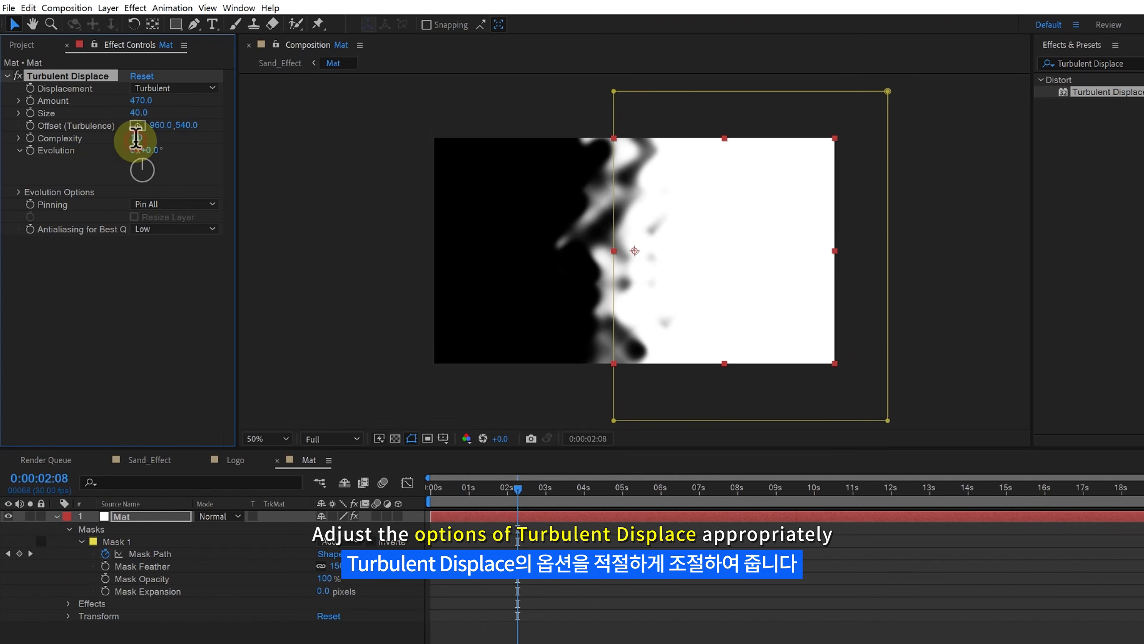
key(Return)
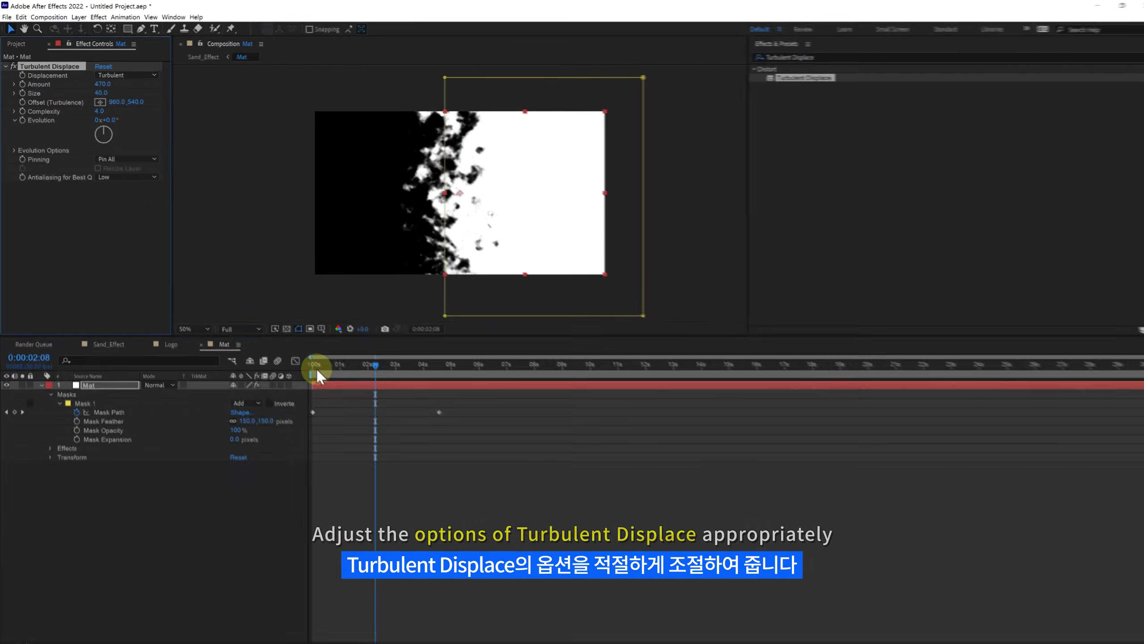
click(426, 492)
drag(306, 366, 376, 402)
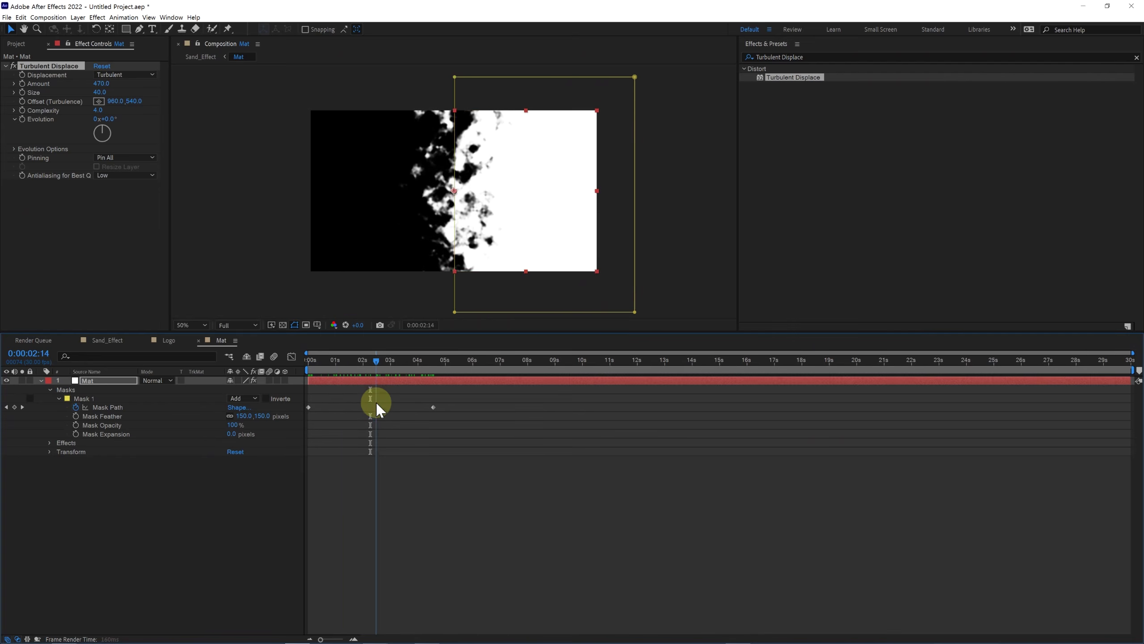
Apply the Solid Composite effect to the Mat solid and set its color to black (000000).
click(817, 56)
text(Solid Com)
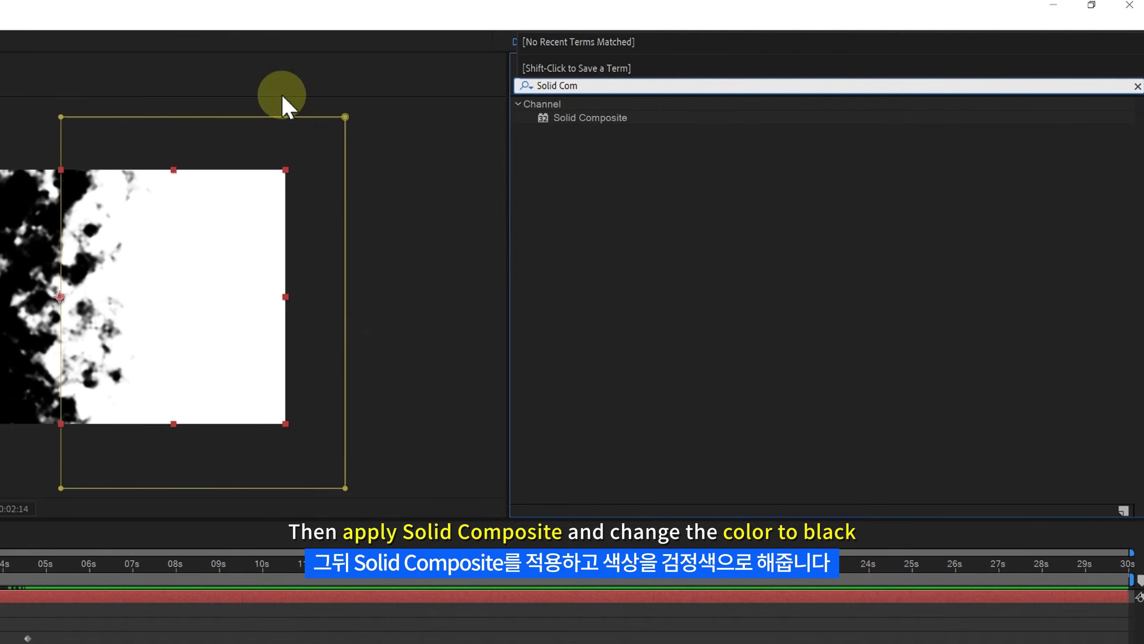
drag(576, 119, 109, 224)
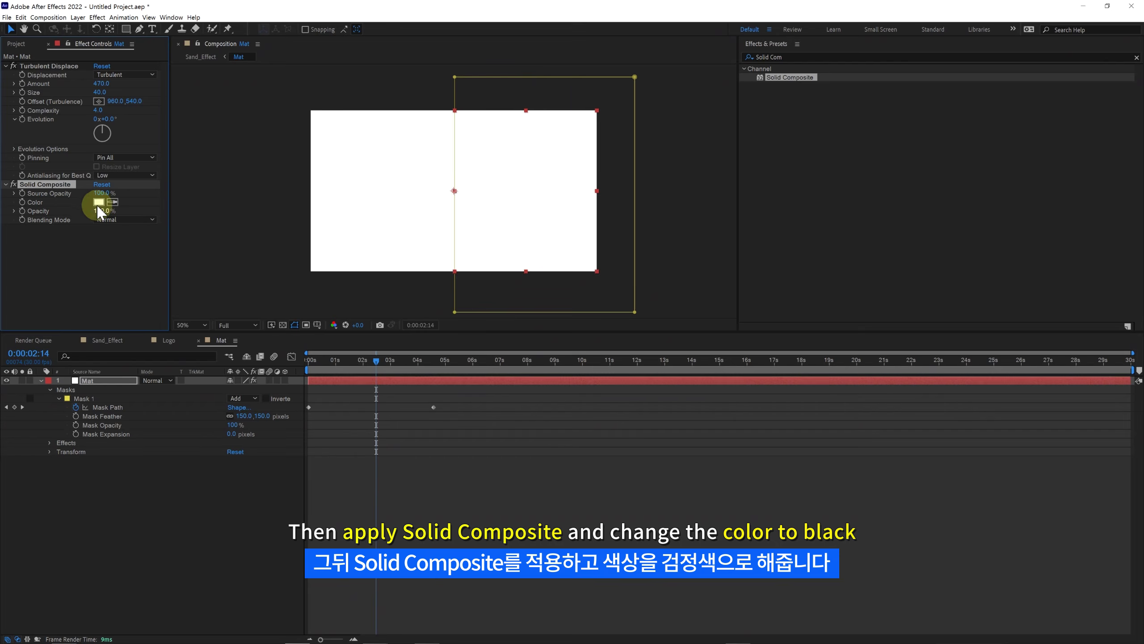
click(98, 201)
drag(689, 358, 613, 387)
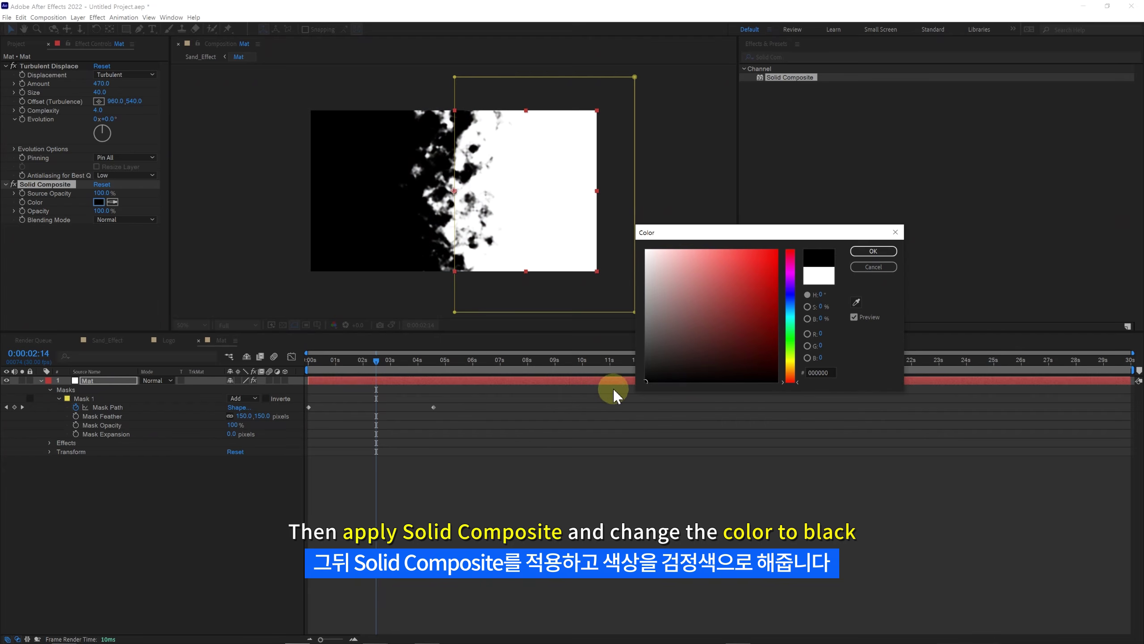
click(872, 253)
Preview the matte wipe around 0:00:02:03 and return to the Sand_Effect composition.
click(372, 398)
mouse_move(356, 360)
mouse_down()
mouse_move(340, 364)
mouse_move(384, 372)
mouse_move(356, 372)
mouse_move(381, 379)
mouse_move(366, 377)
mouse_up()
click(258, 133)
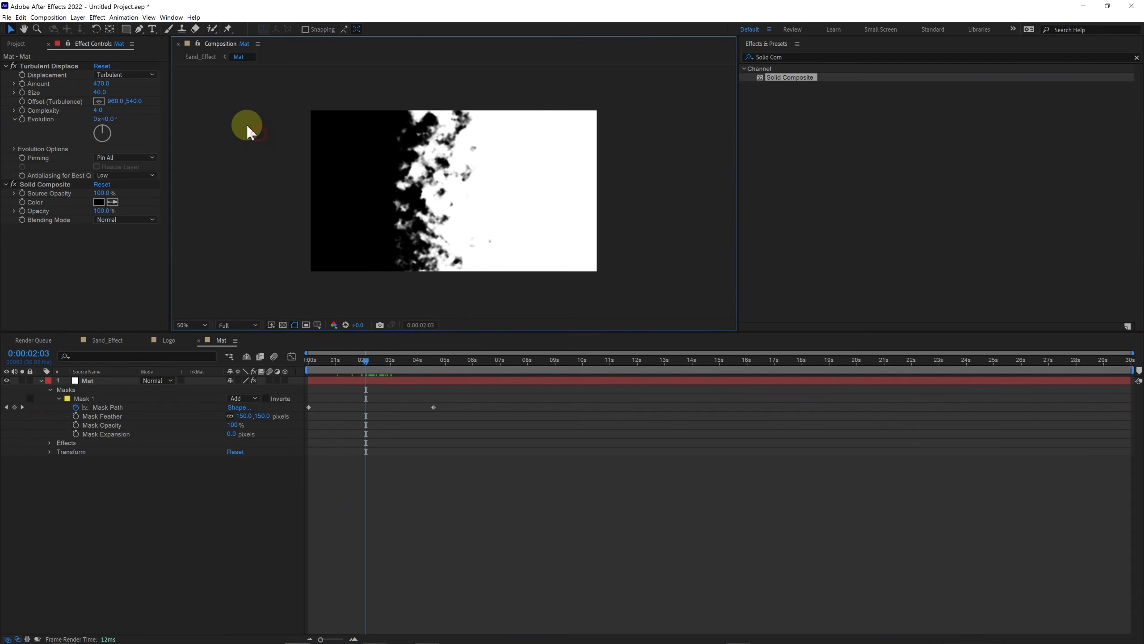
click(203, 58)
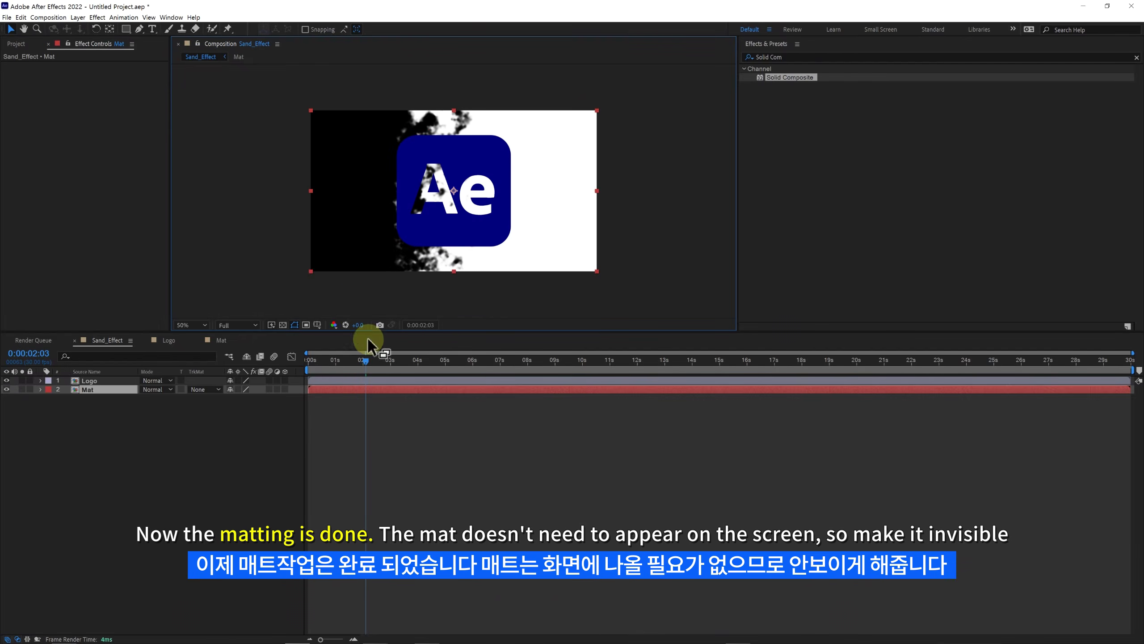
Preview the wipe around 0:00:02:17 and hide the Mat layer in the Sand_Effect composition.
drag(337, 363, 379, 388)
click(89, 429)
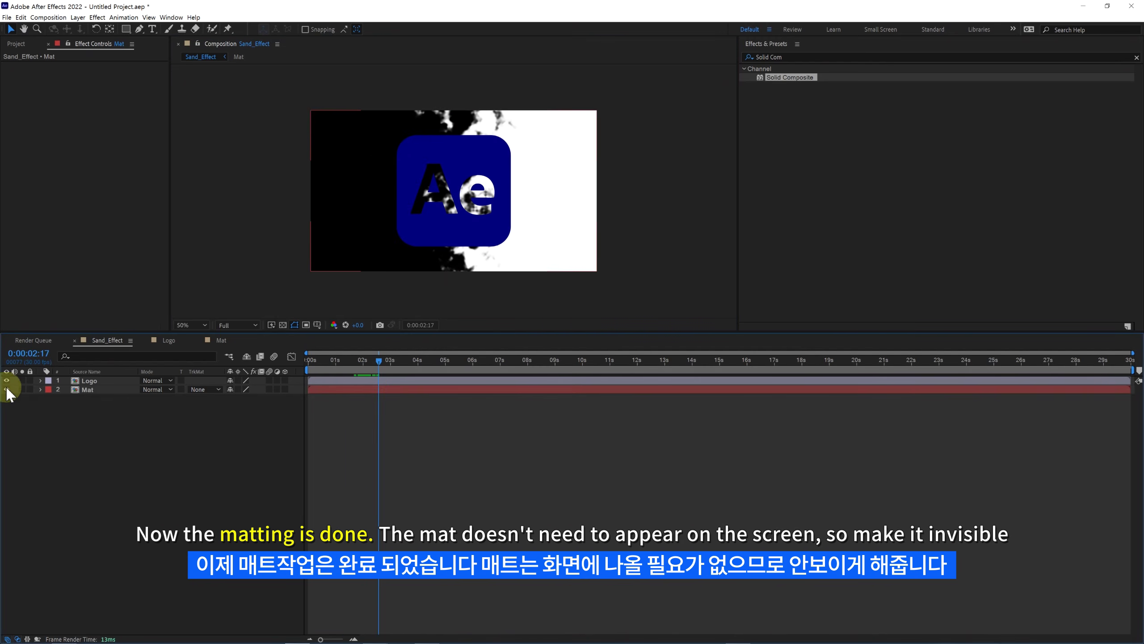
click(7, 390)
Scale the Logo layer down to about half its size around the centre of the frame and preview it at 0:00:02:08.
click(440, 213)
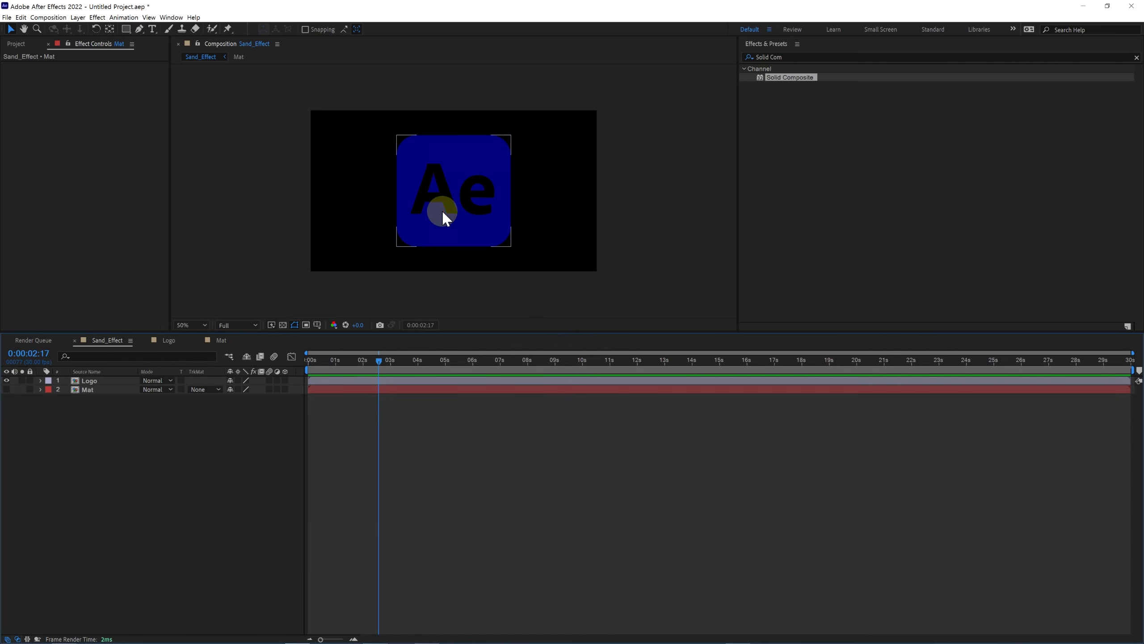
drag(511, 192, 481, 196)
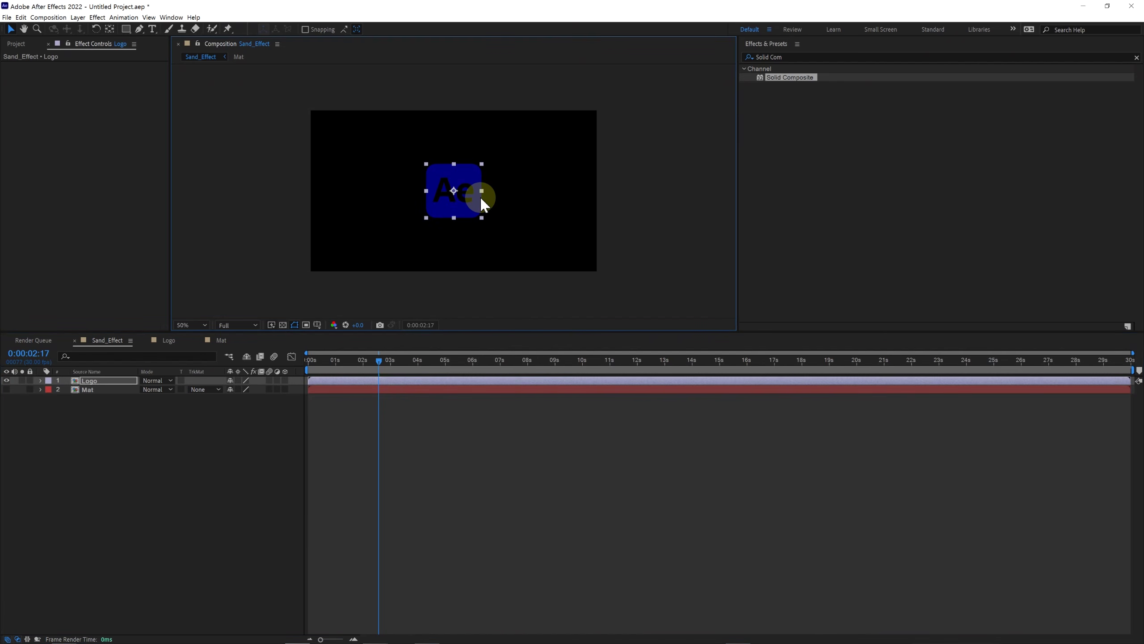
click(378, 406)
click(369, 363)
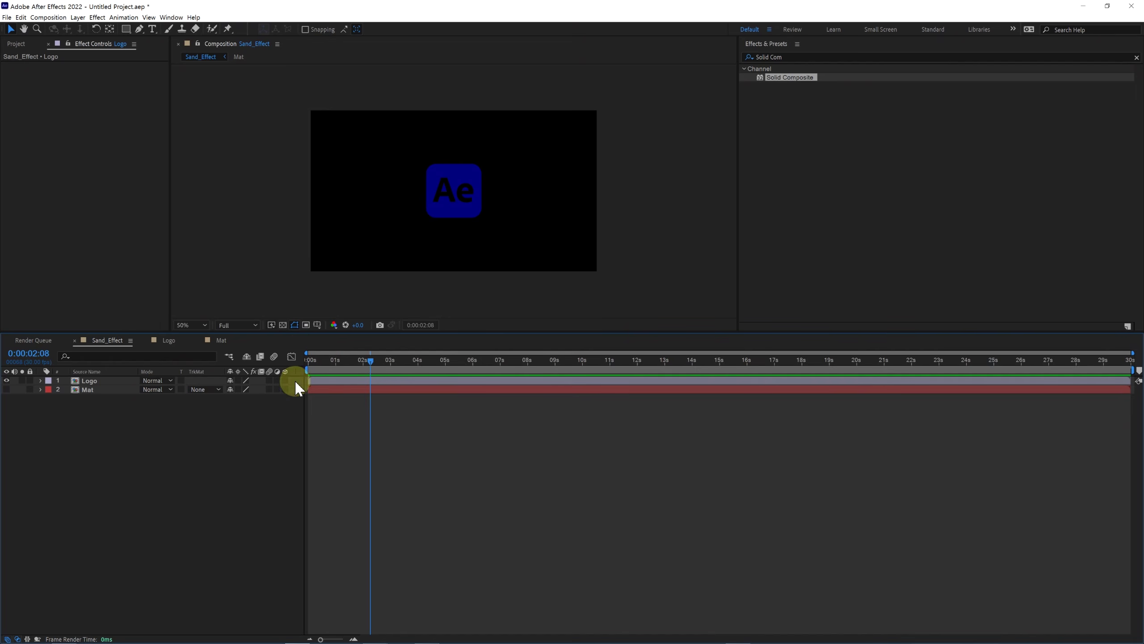
Find the CC Ball Action effect, apply it to the Logo layer, and widen the area showing its settings.
click(114, 383)
click(768, 57)
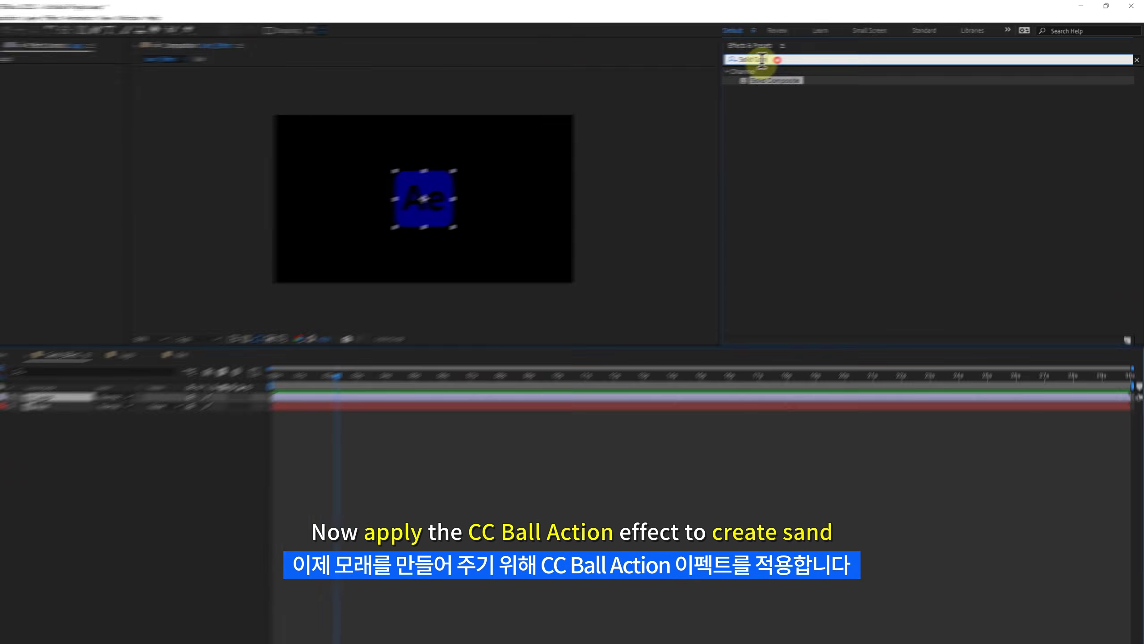
text(cc ball)
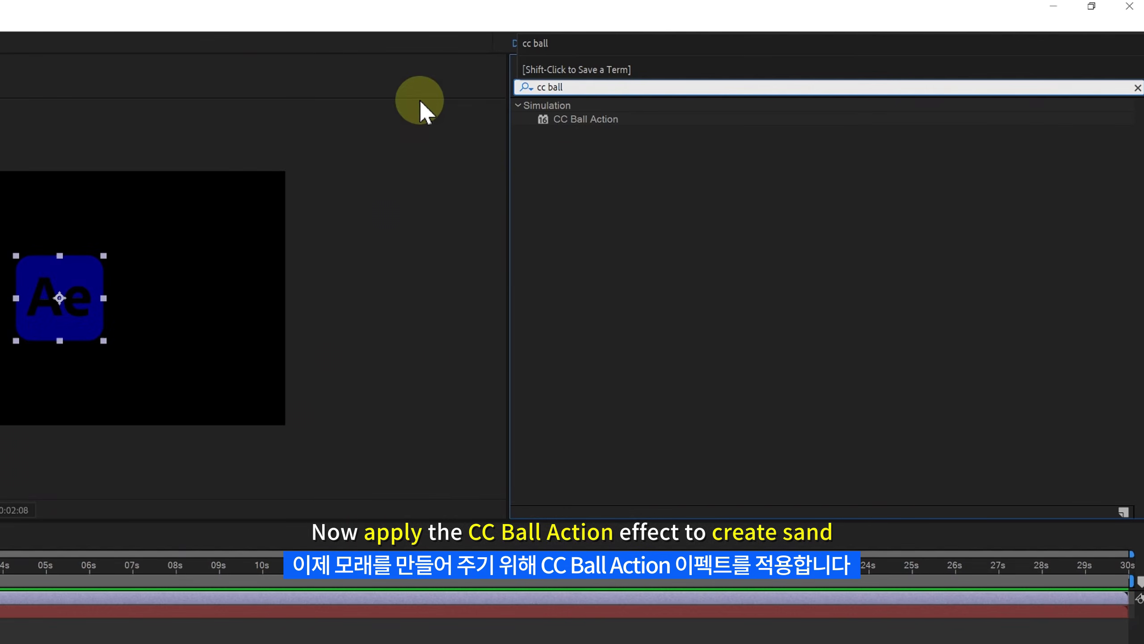
drag(571, 125, 74, 281)
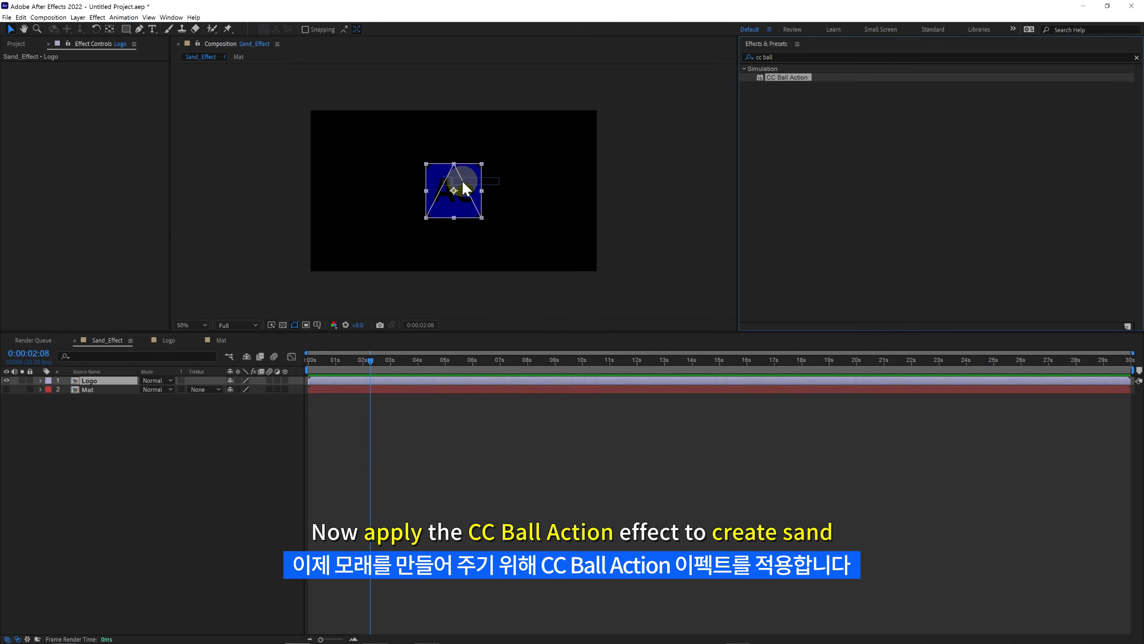
drag(463, 183, 462, 181)
click(292, 149)
drag(170, 138, 199, 139)
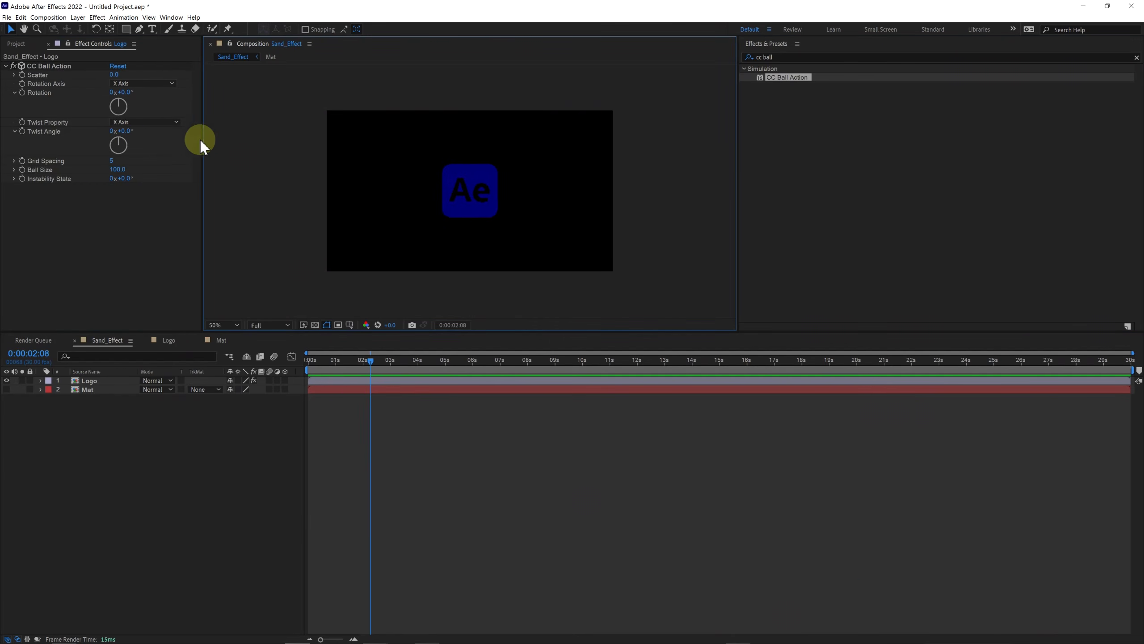
Set CC Ball Action's Twist Property to Red and its Twist Angle to 1°.
click(145, 122)
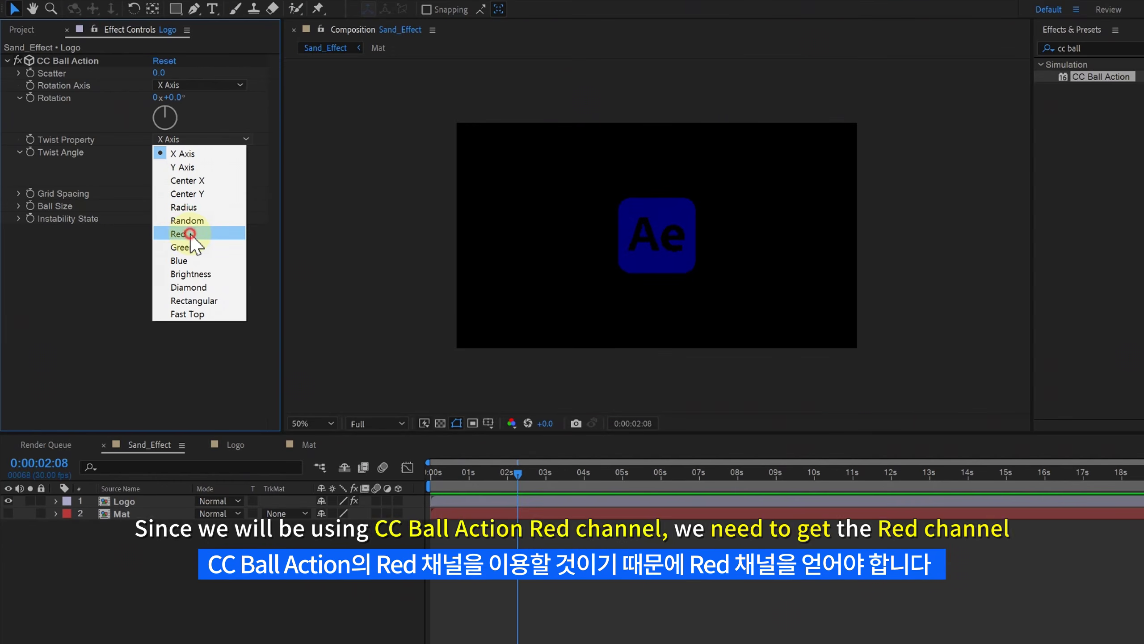
click(191, 233)
mouse_move(187, 153)
mouse_down()
mouse_move(320, 170)
mouse_move(159, 172)
mouse_move(224, 186)
mouse_move(339, 178)
mouse_move(192, 185)
mouse_move(230, 192)
mouse_move(263, 184)
mouse_move(175, 171)
mouse_up()
scroll(658, 228, up, 2)
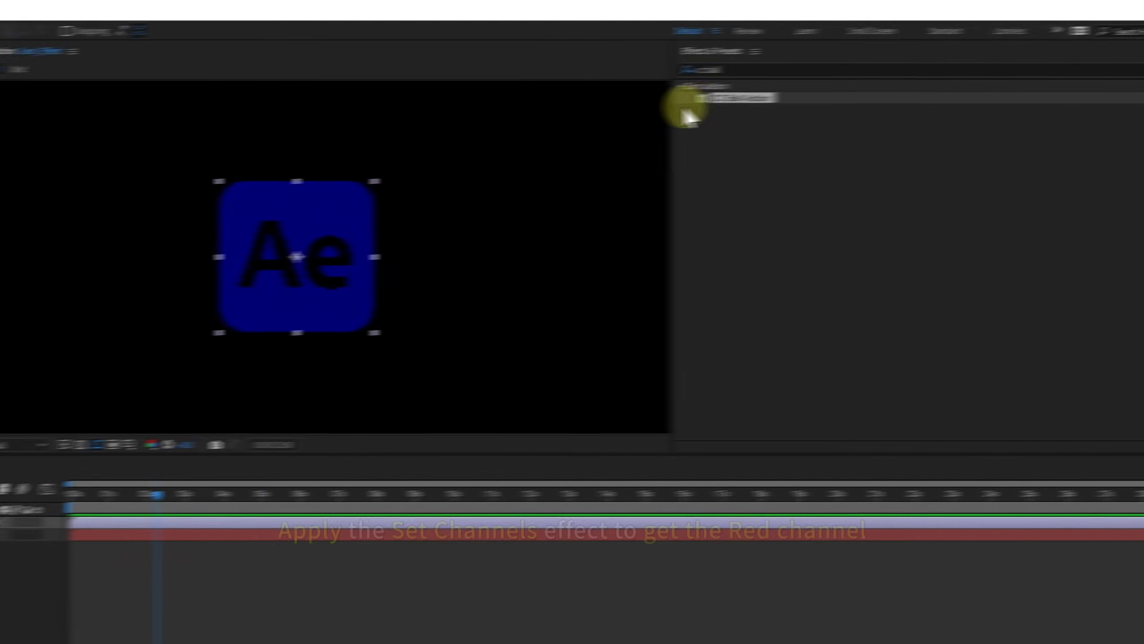
Apply the Set Channels effect to the Logo layer and place it above CC Ball Action in the effect order.
click(638, 77)
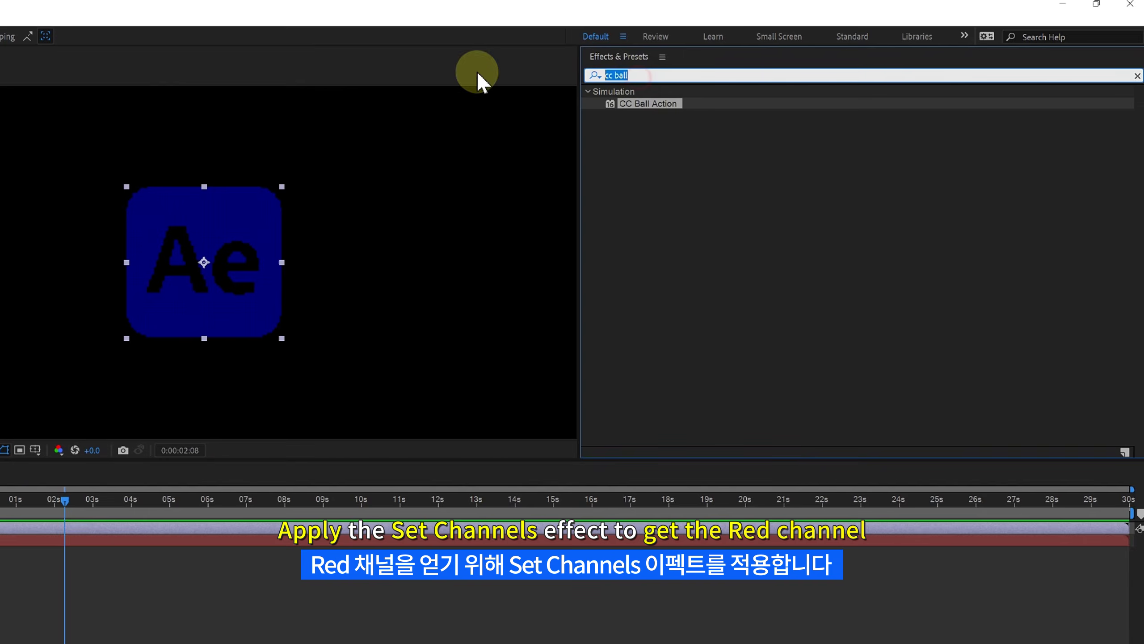
text(set cha)
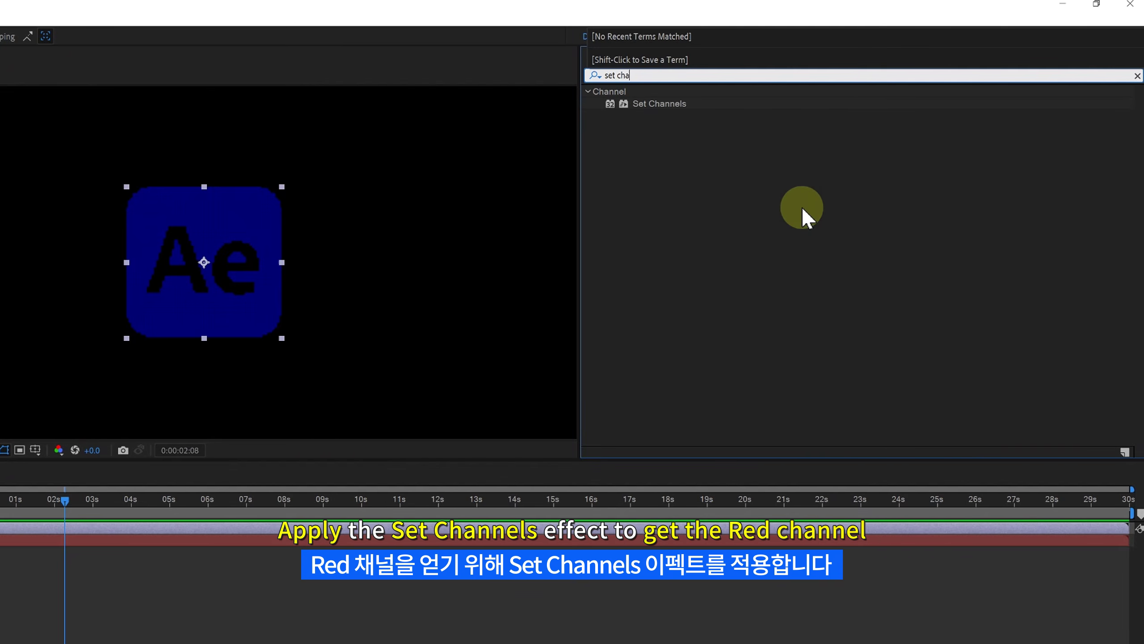
click(713, 187)
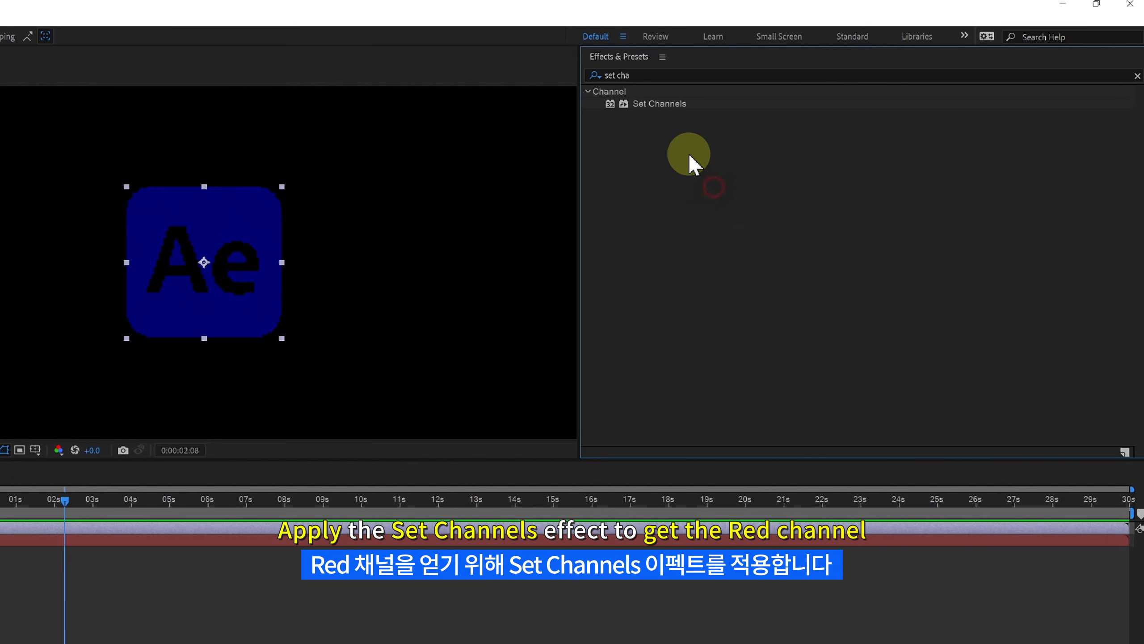
drag(655, 104, 195, 251)
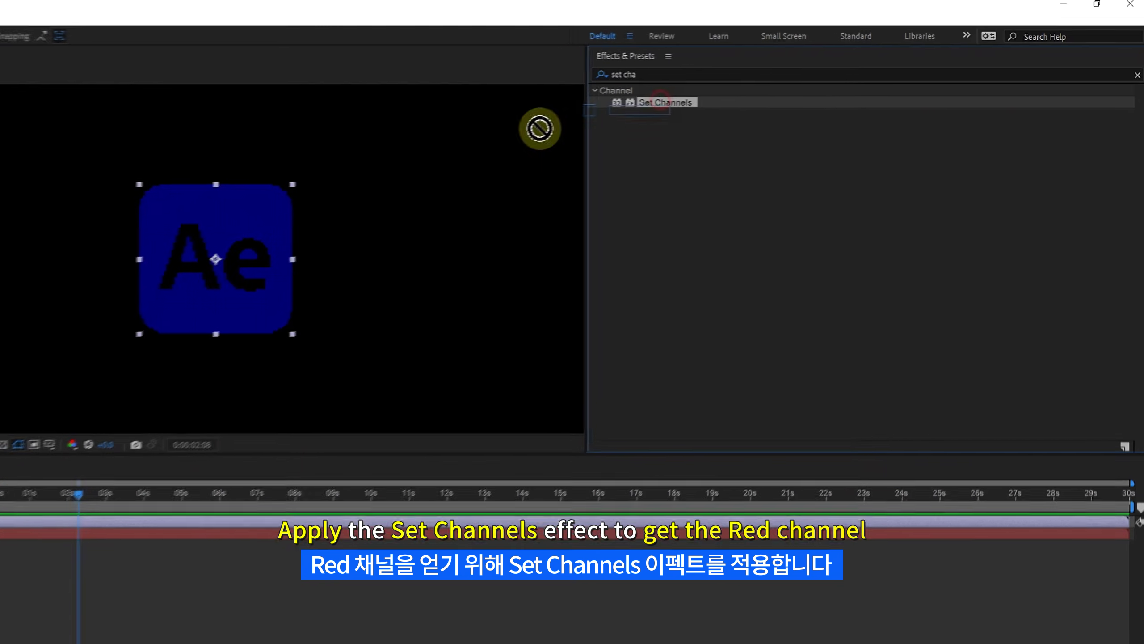
drag(466, 186, 472, 186)
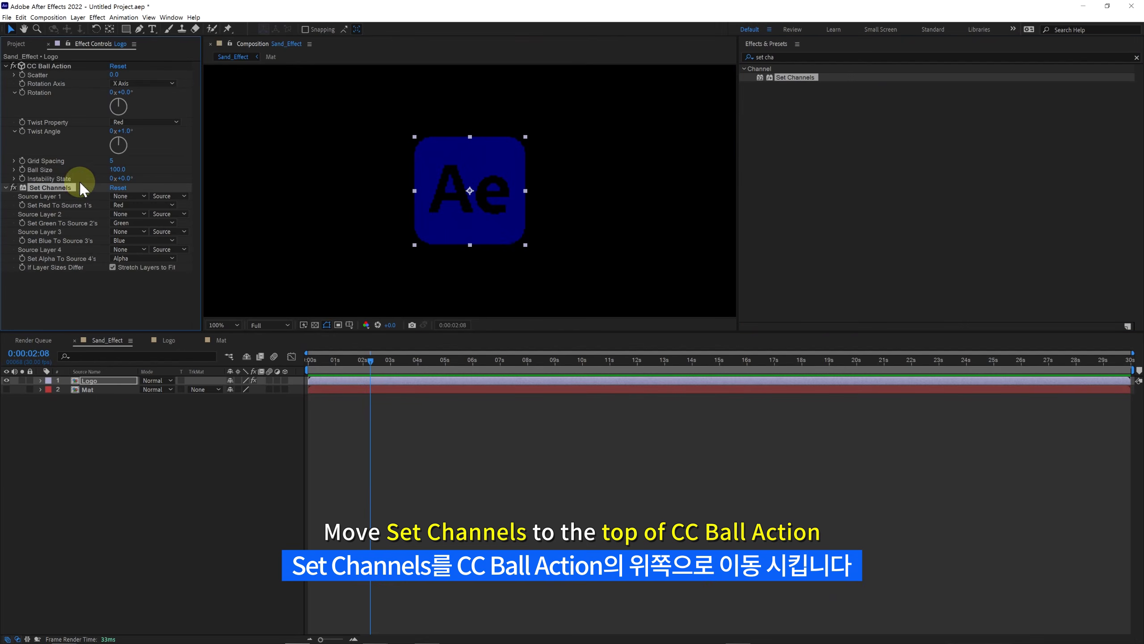
drag(63, 64, 62, 63)
Set Source Layer 1 of Set Channels to Mat with Set Red To Source 1's as Red, and preview the wipe.
click(172, 54)
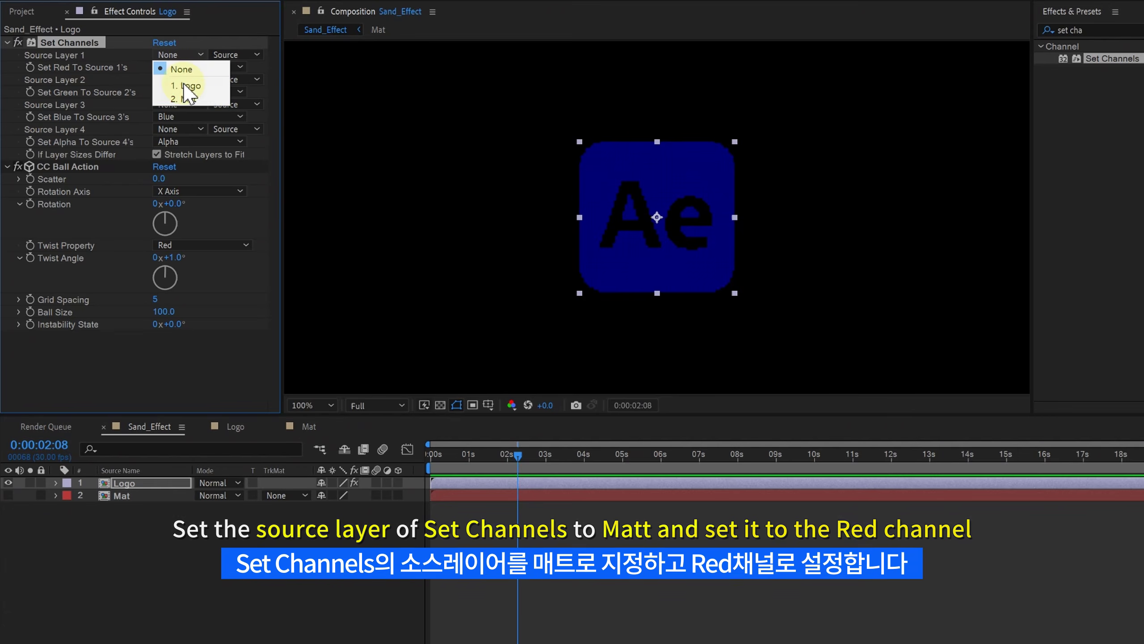
click(186, 94)
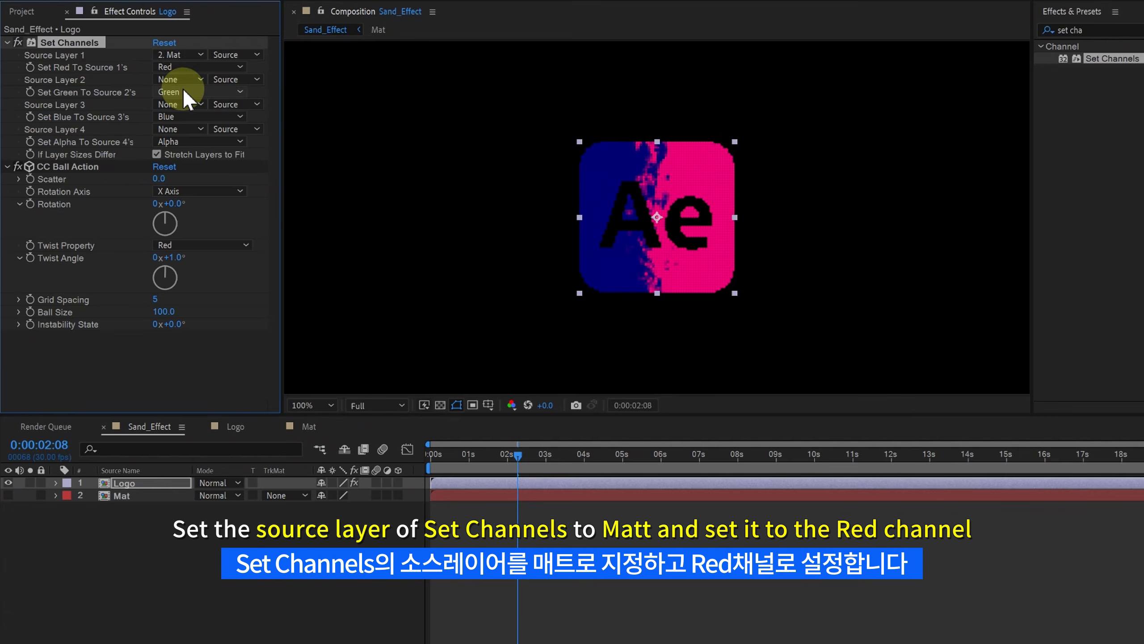
click(176, 66)
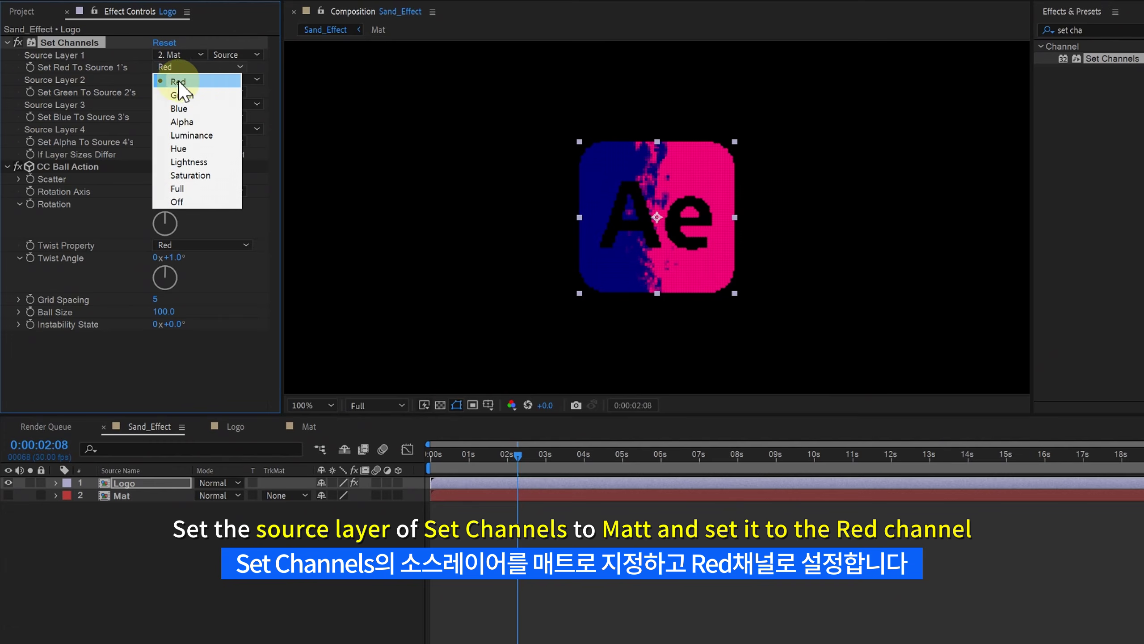
click(179, 83)
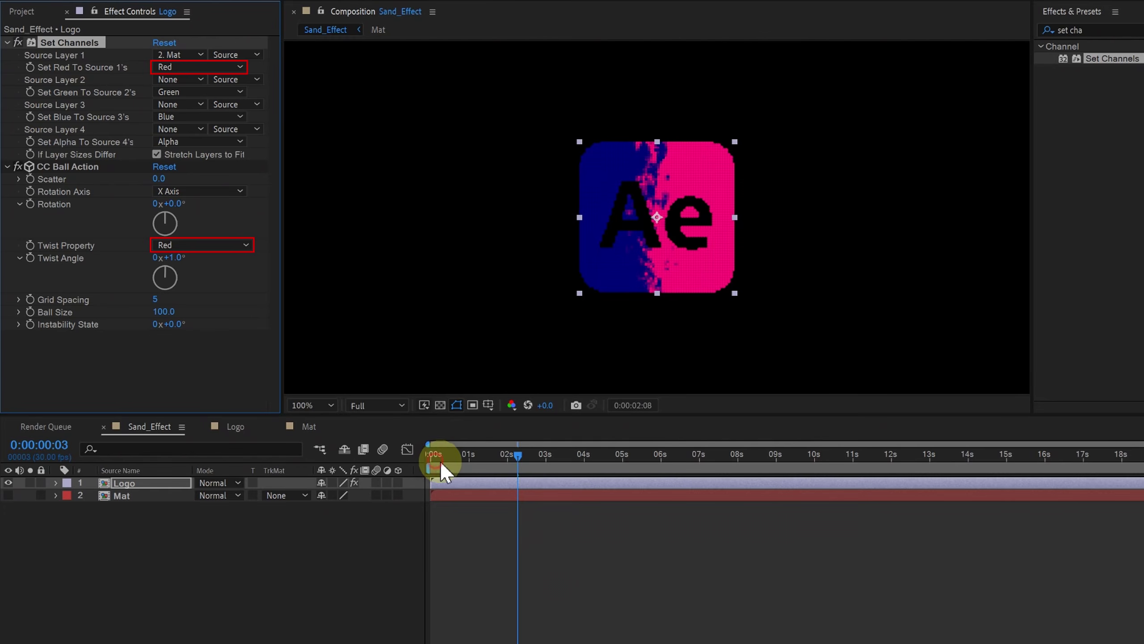
drag(440, 460, 536, 477)
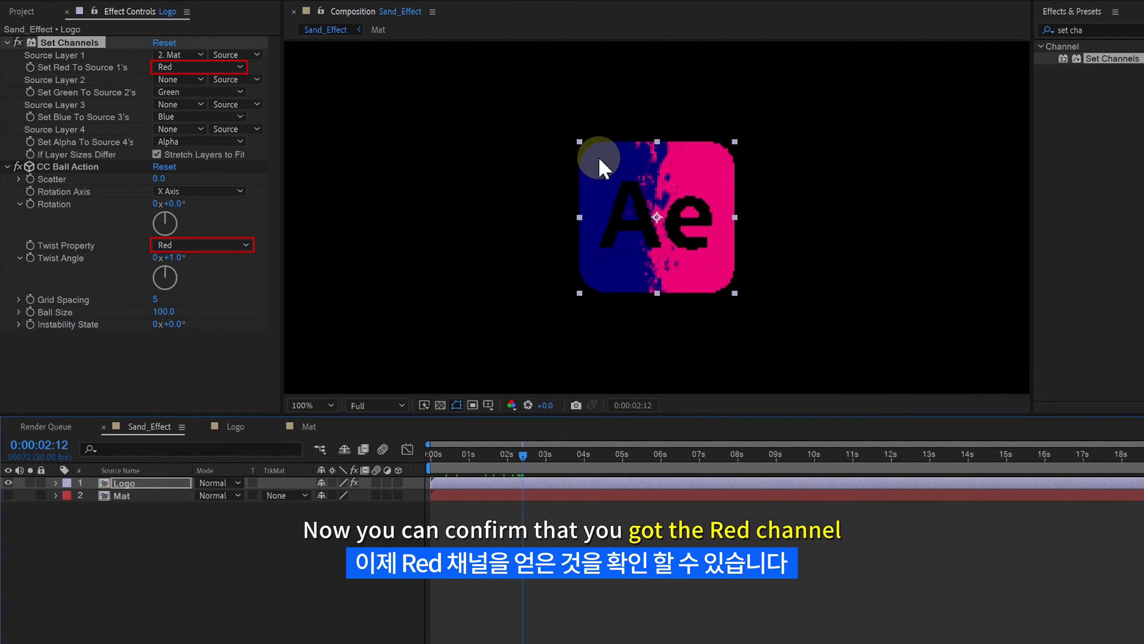
Collapse the Set Channels settings and set CC Ball Action's Twist Angle to -90°.
click(7, 43)
mouse_move(175, 147)
mouse_down()
mouse_move(266, 158)
mouse_move(104, 157)
mouse_move(281, 171)
mouse_move(110, 168)
mouse_move(274, 178)
mouse_move(187, 182)
mouse_move(210, 184)
mouse_move(185, 163)
mouse_up()
click(172, 149)
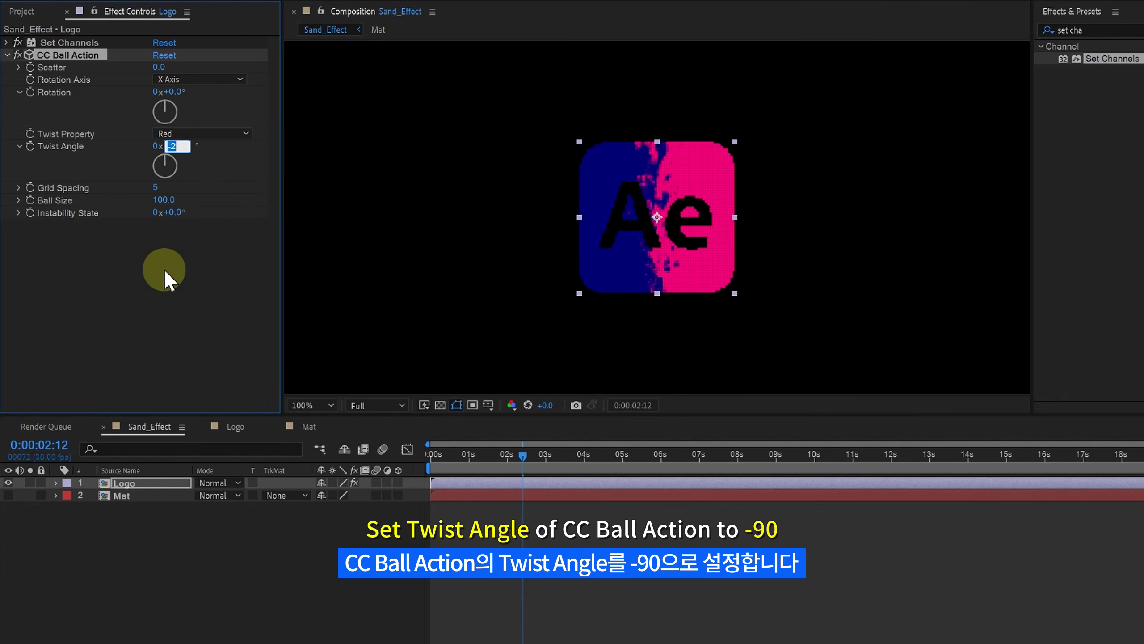
text(-90)
key(Return)
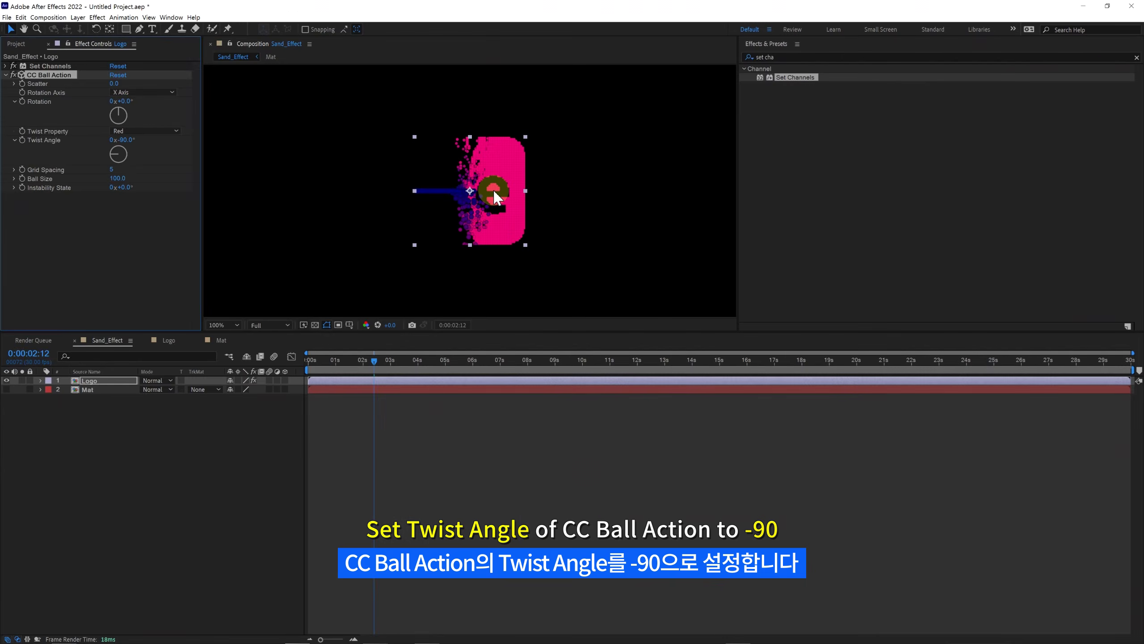
Turn on Collapse Transformations (the sun switch) for the Logo layer.
scroll(496, 194, down, 2)
click(225, 408)
click(113, 383)
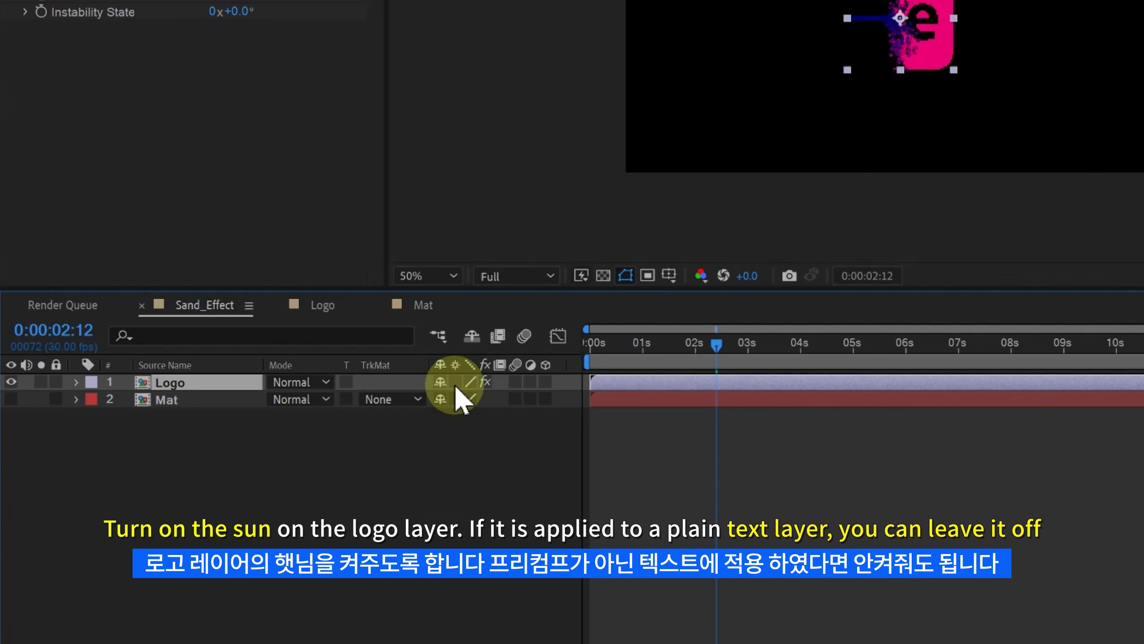
click(455, 382)
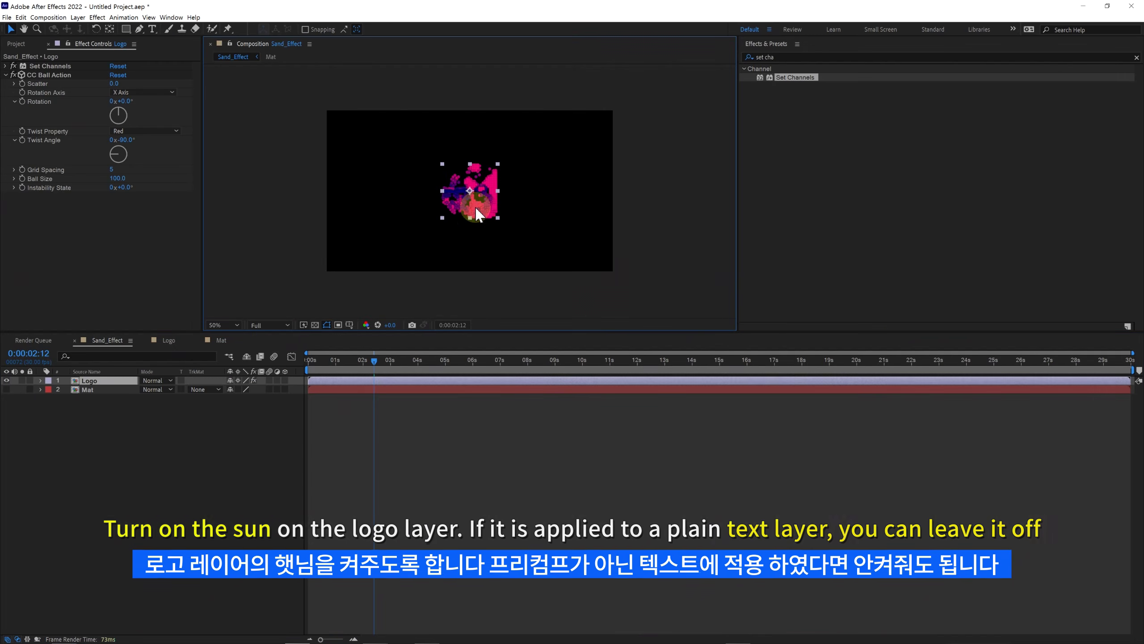
Move the Logo layer up to the upper part of the frame and preview the falling sand between one and two seconds.
drag(478, 195, 479, 169)
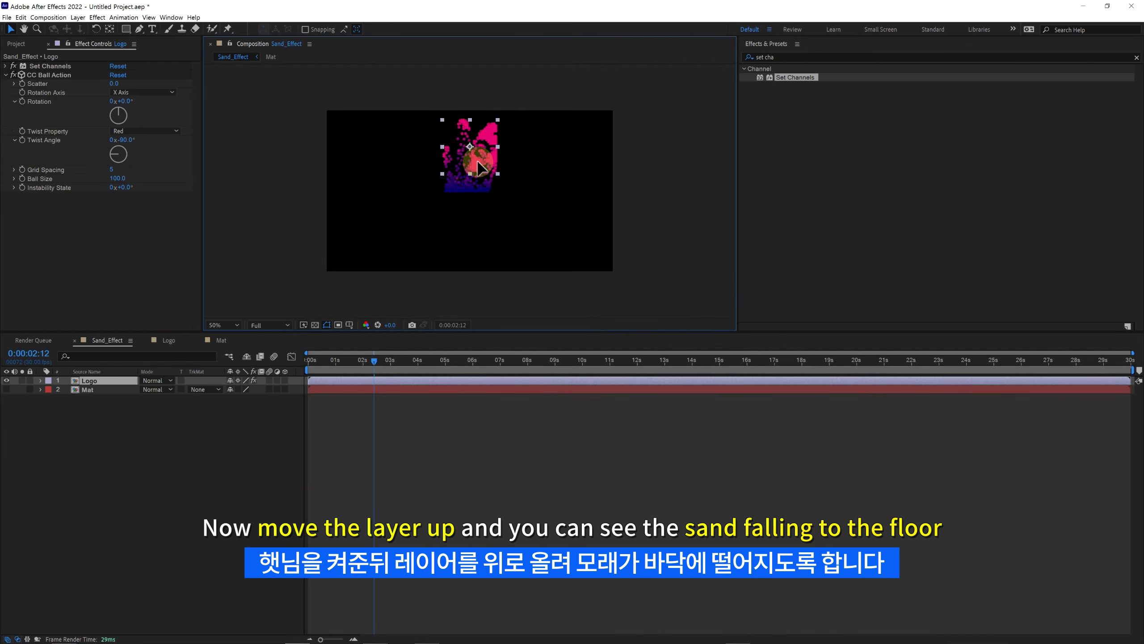
drag(312, 369, 349, 376)
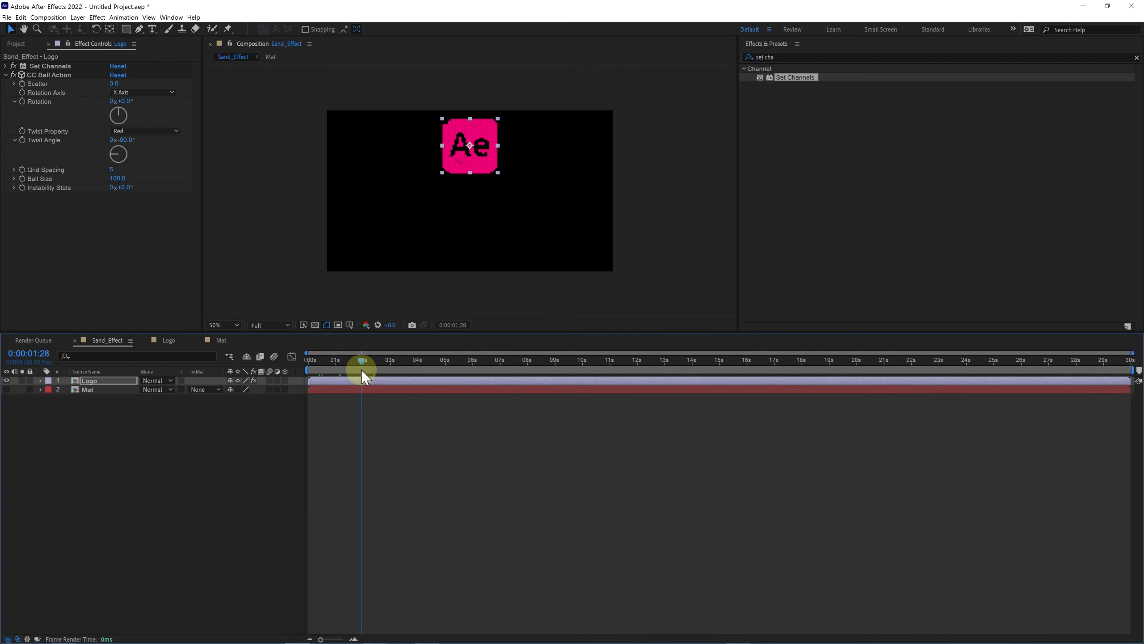
scroll(470, 188, up, 2)
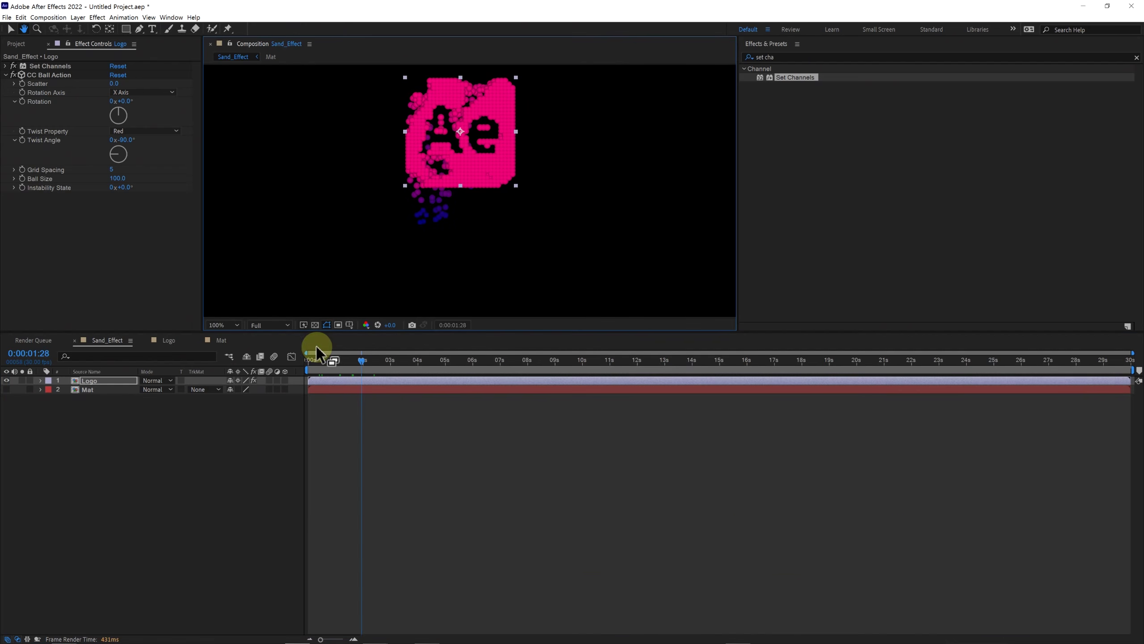
drag(358, 362, 348, 386)
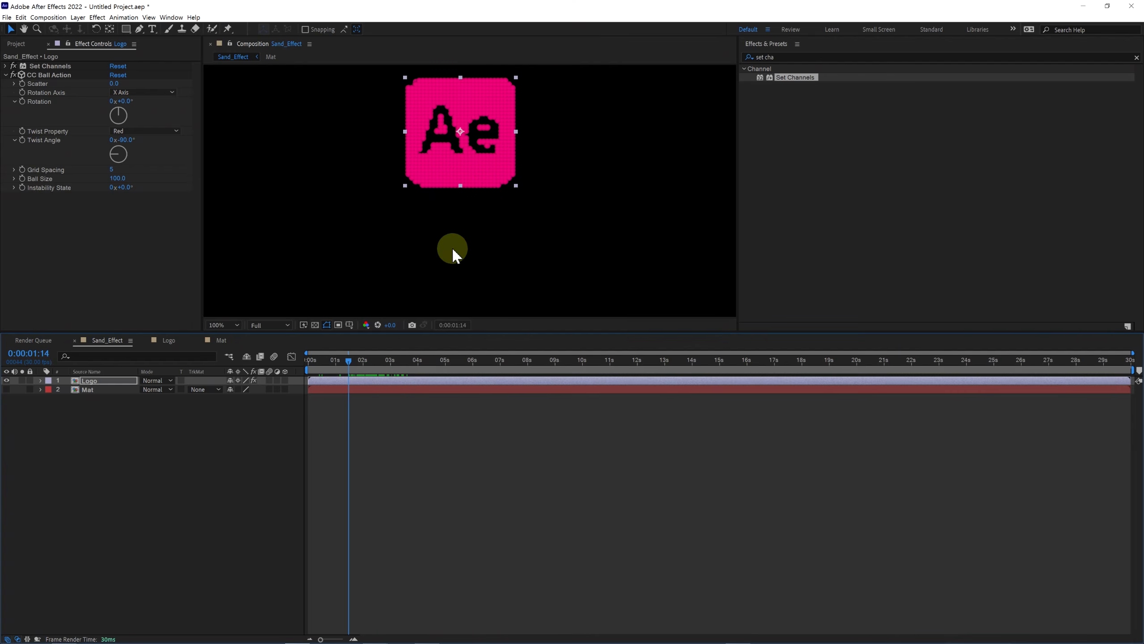
Set the Sand_Effect composition's height to 2000 px and move the Logo layer up near the top edge of the frame.
key(comma)
key(comma)
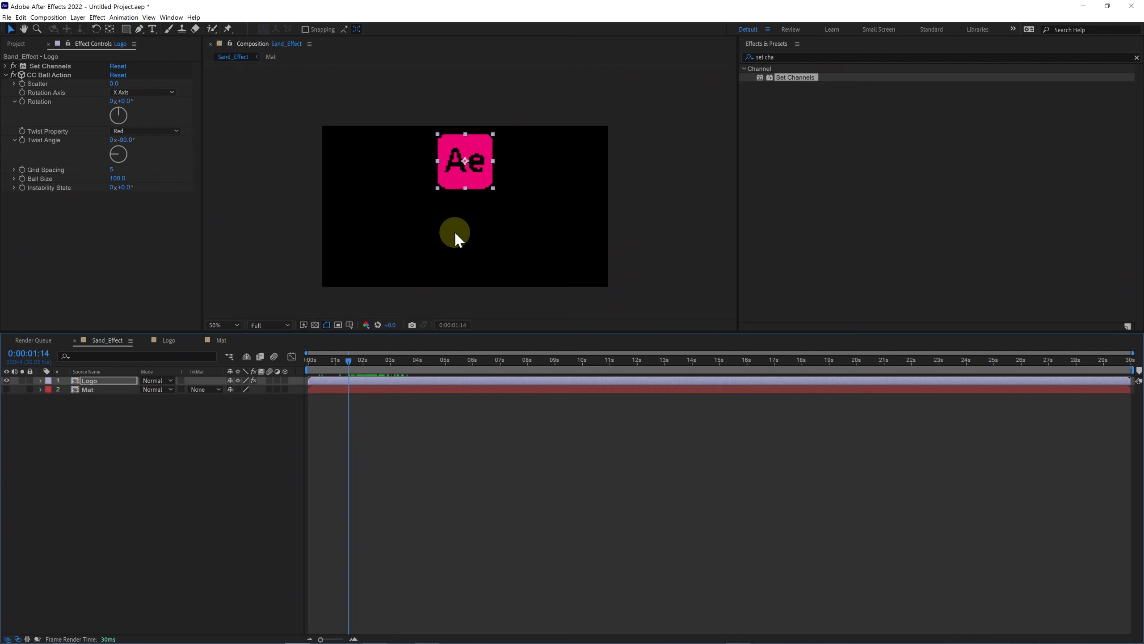
drag(457, 219, 461, 207)
right_click(116, 339)
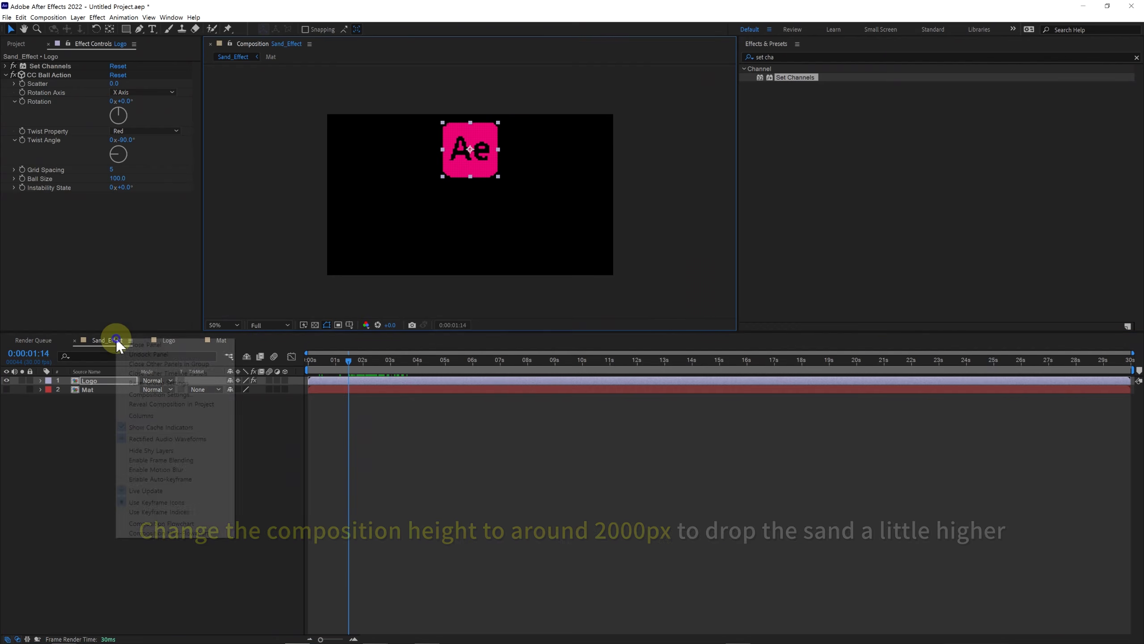
click(141, 395)
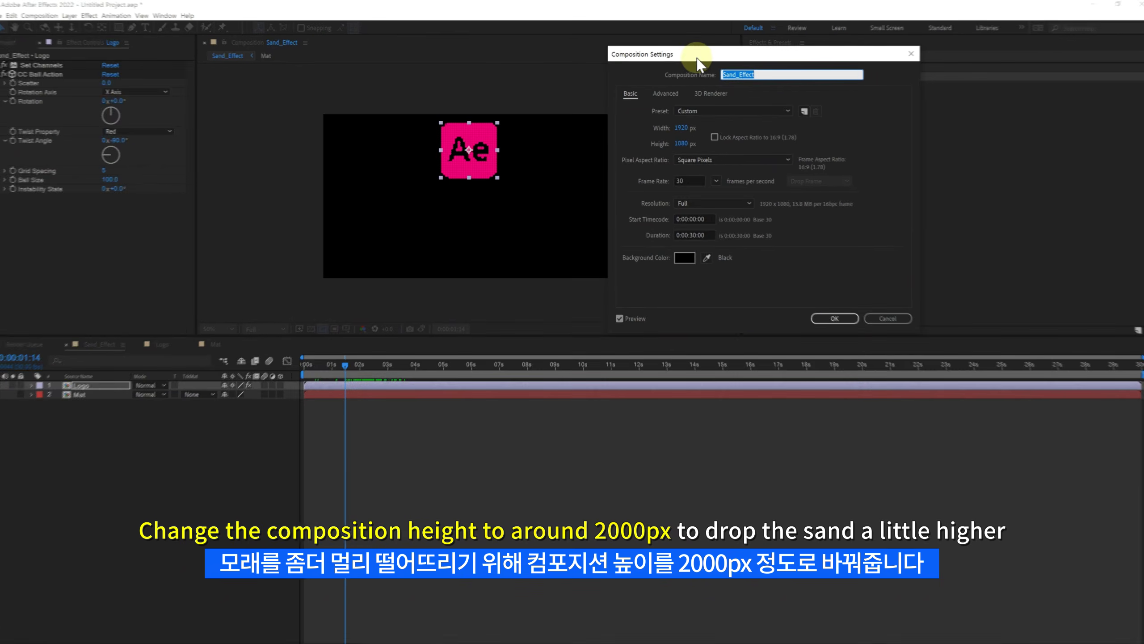
click(755, 155)
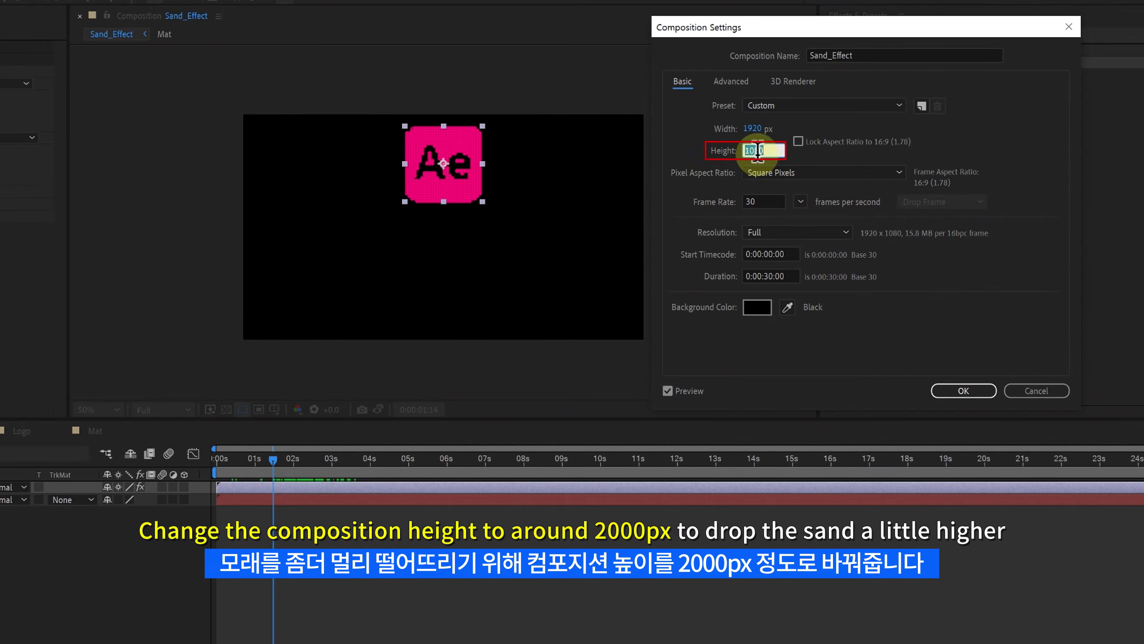
text(2000)
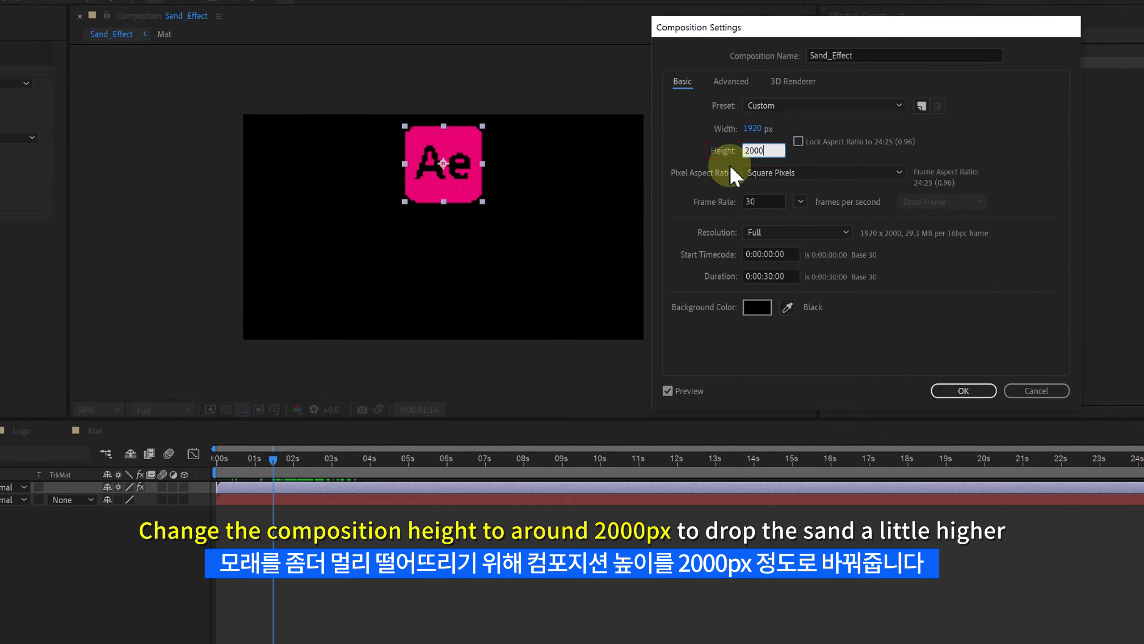
key(Return)
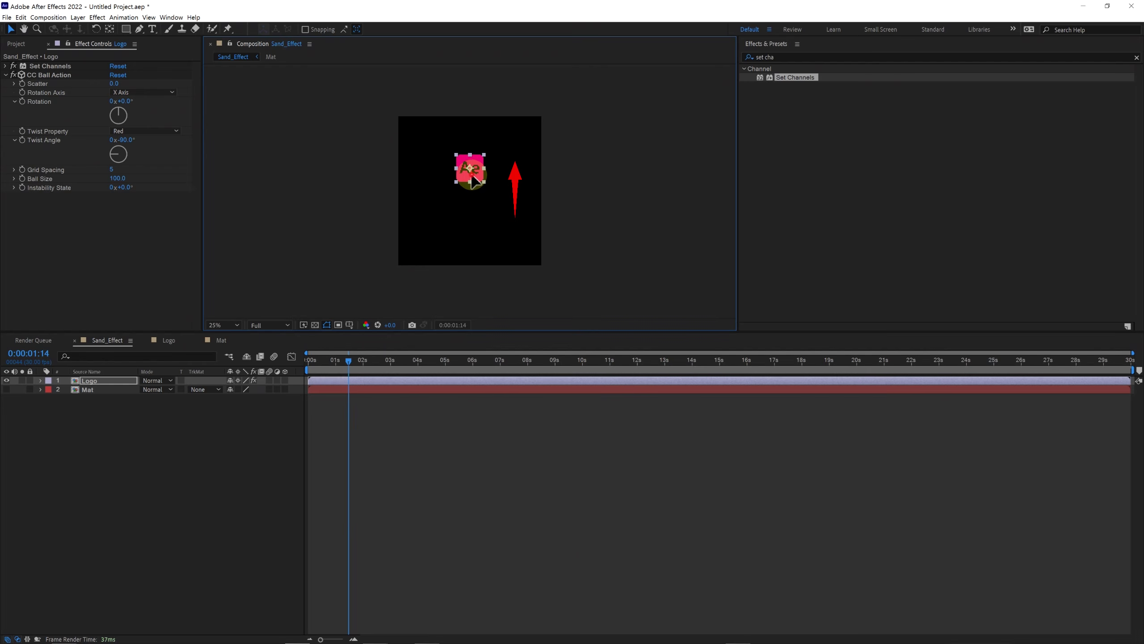
drag(473, 179, 473, 155)
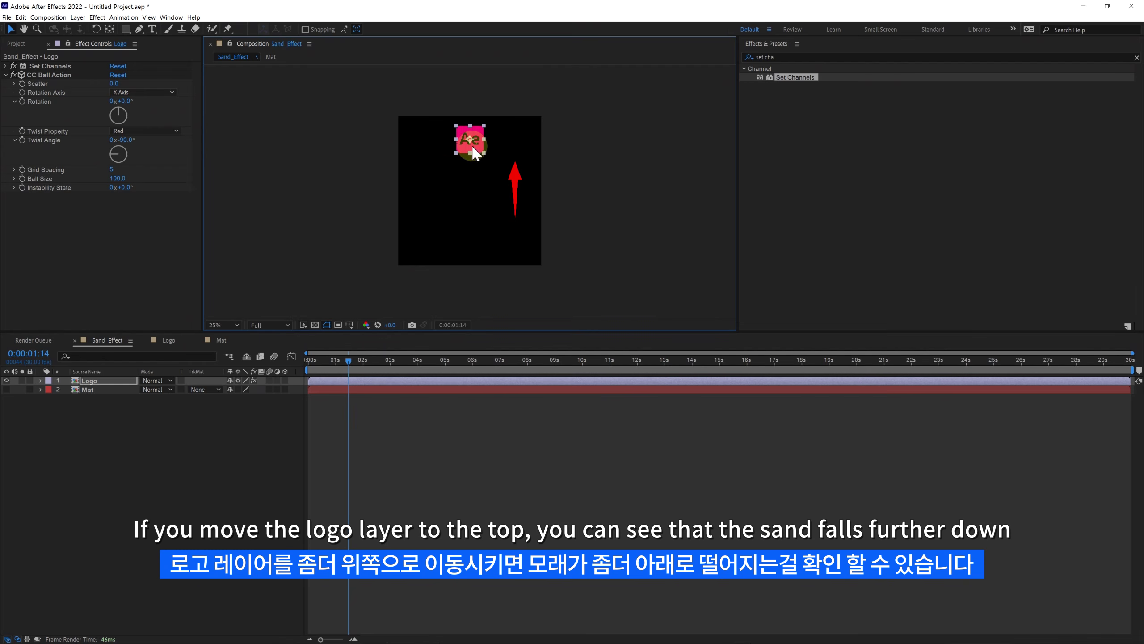
Scrub through roughly one to two and a half seconds to check how the sand falls from the raised logo.
drag(316, 367, 342, 363)
key(period)
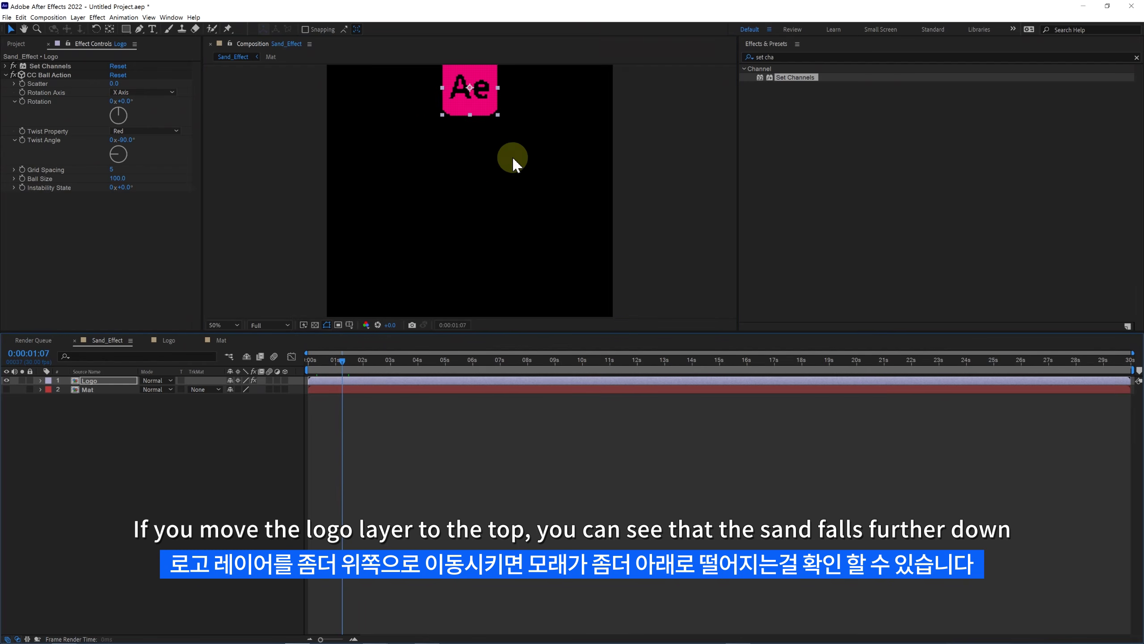
drag(487, 181, 485, 184)
drag(347, 360, 377, 376)
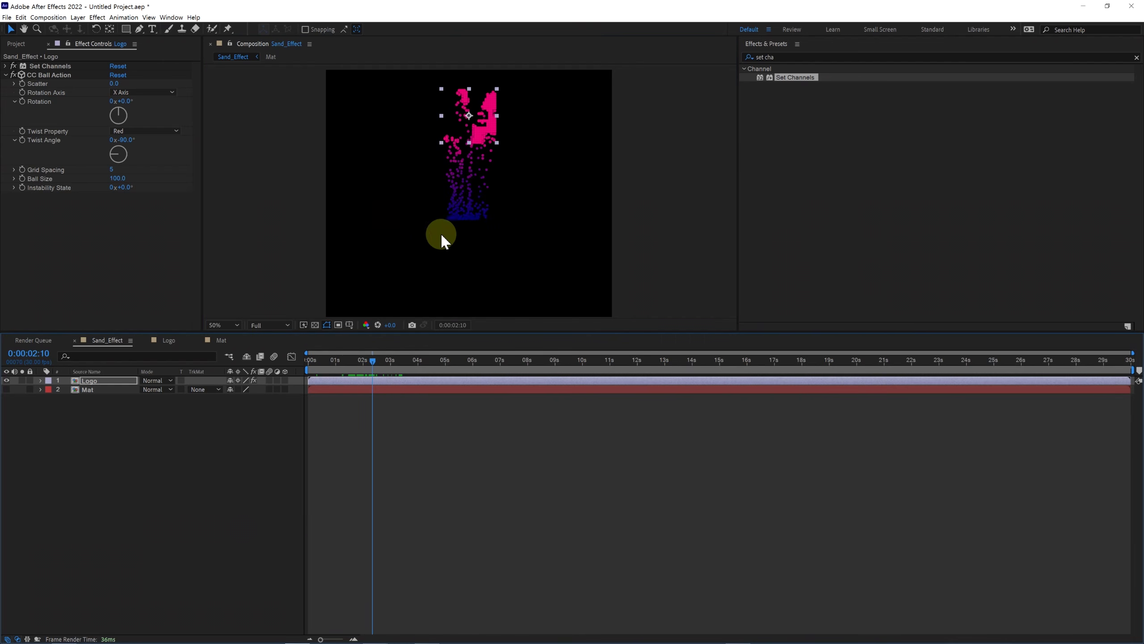
drag(359, 361, 367, 389)
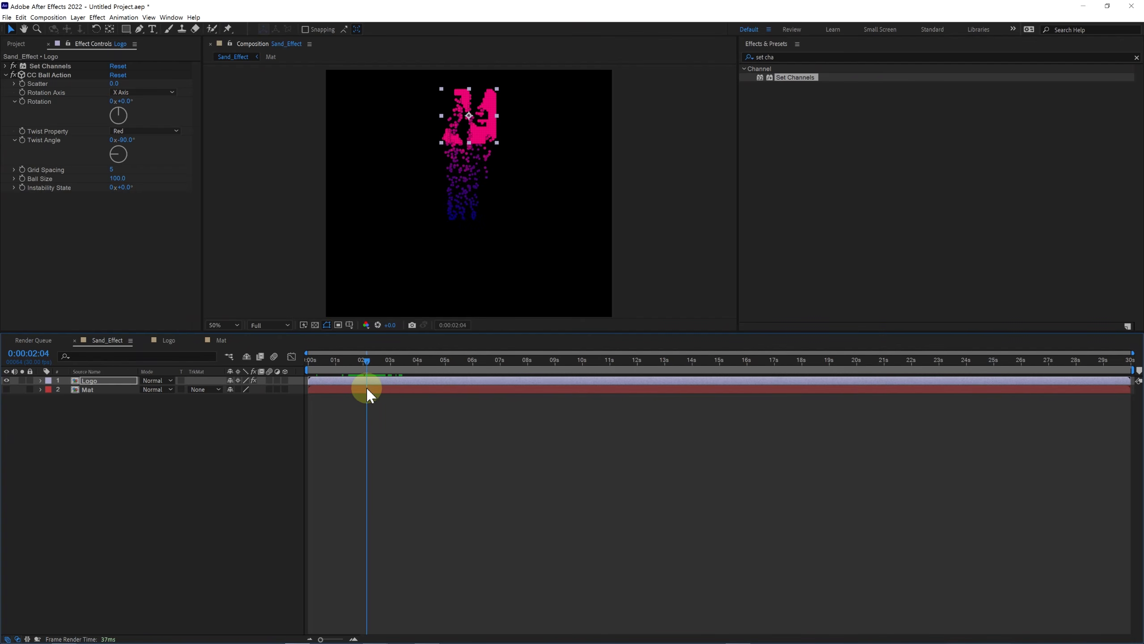
Set CC Ball Action's Grid Spacing to 0 on the Logo layer.
scroll(498, 137, up, 1)
key(h)
drag(498, 113, 497, 191)
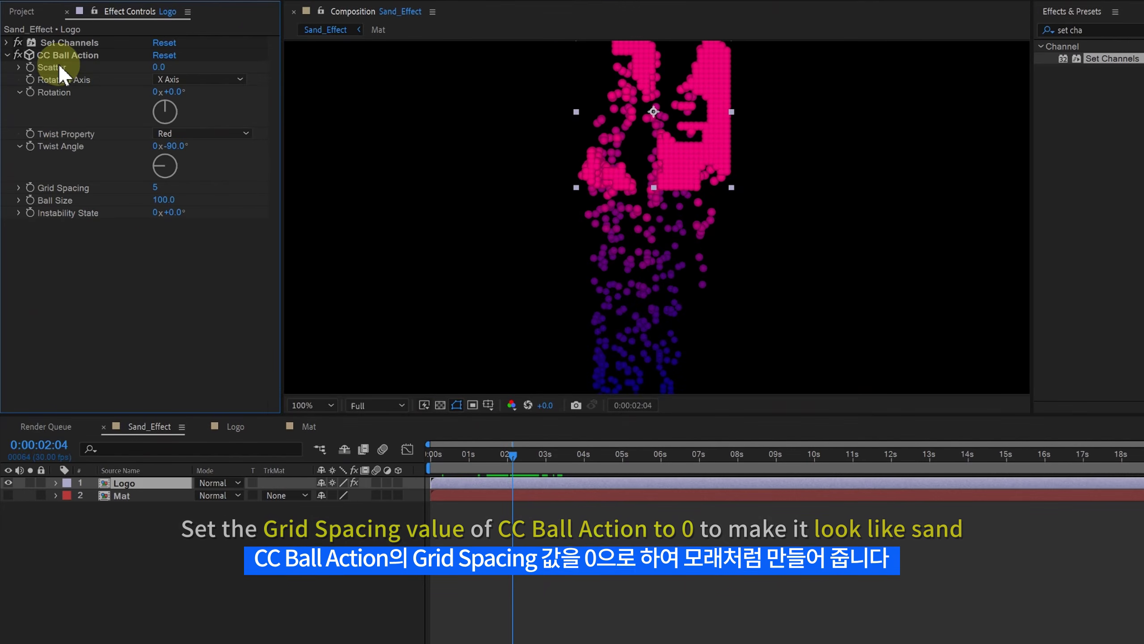
click(43, 74)
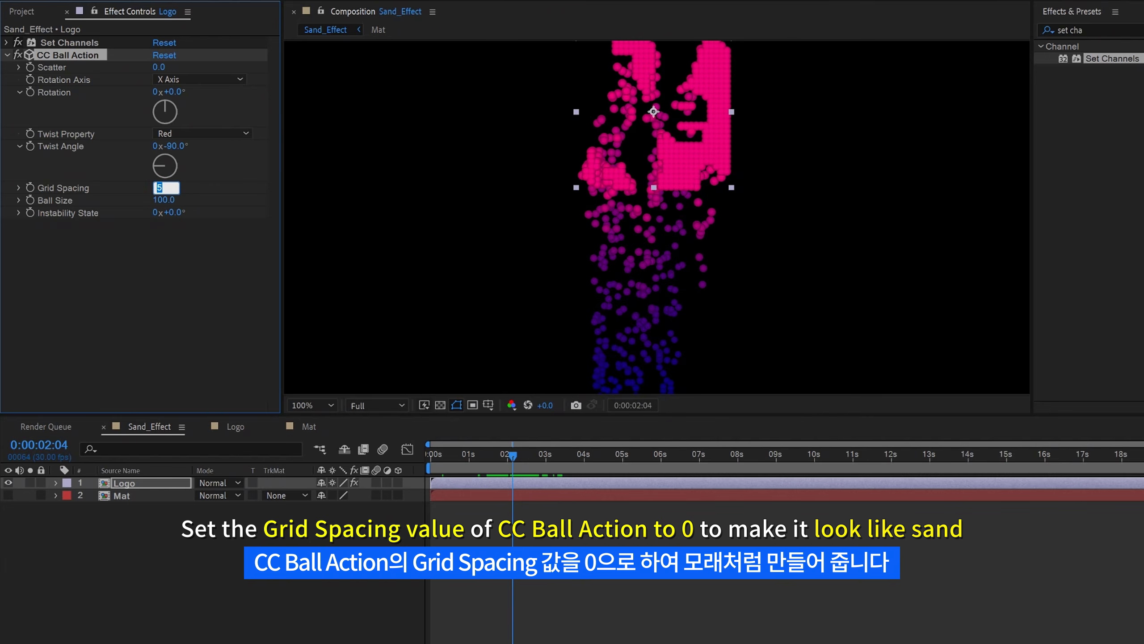
text(0)
key(Return)
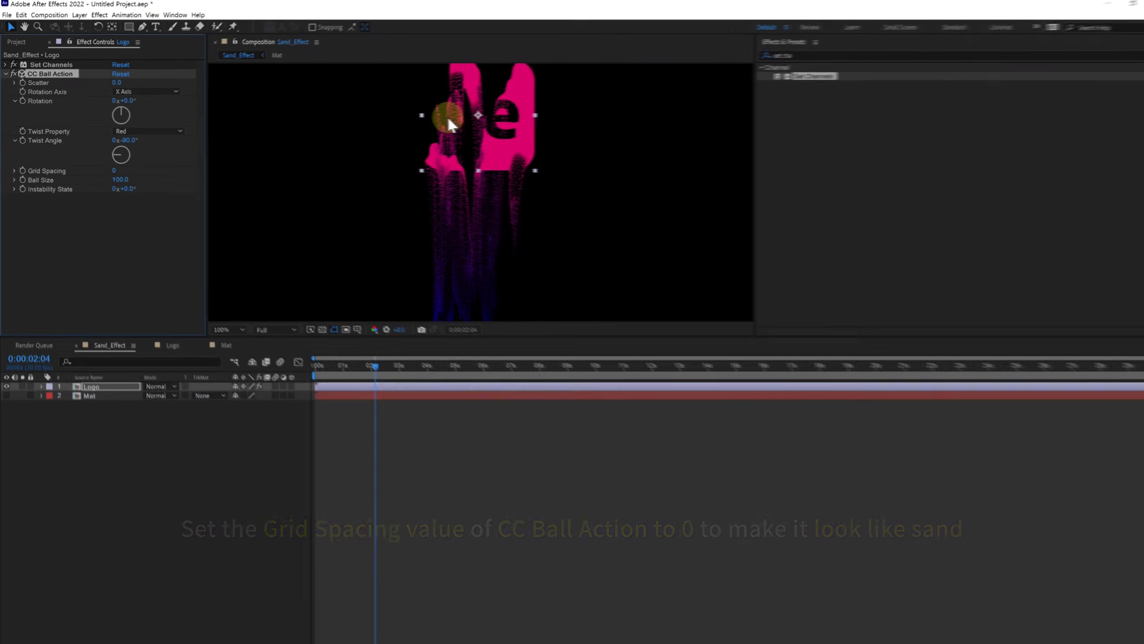
Find the Curves effect and apply it to the Logo layer.
click(798, 56)
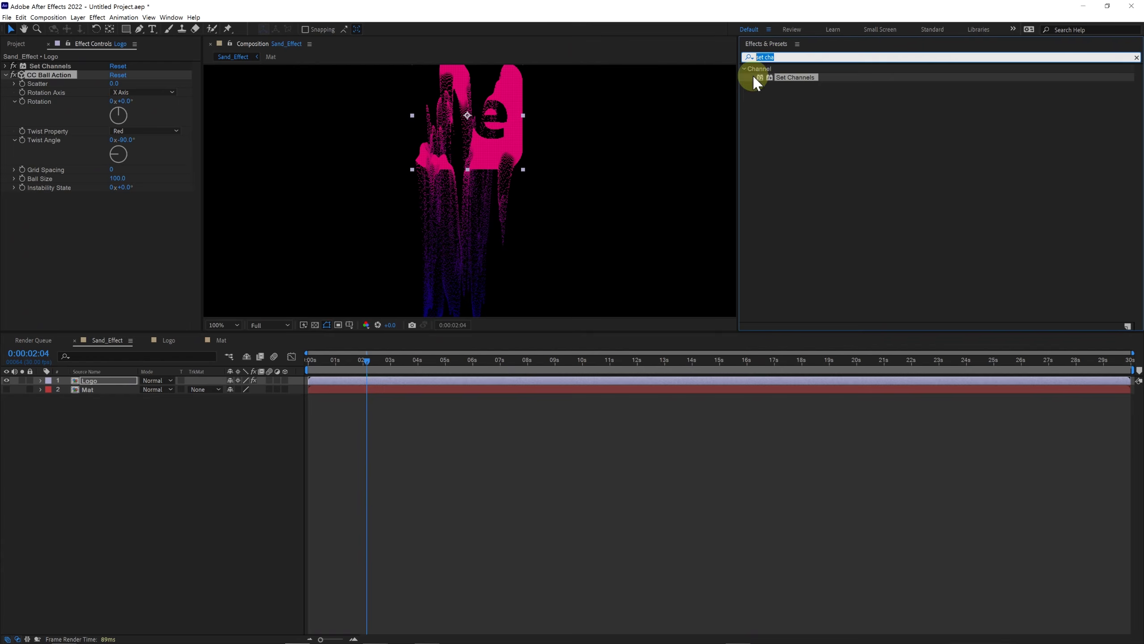
text(curv)
click(788, 113)
drag(610, 123, 492, 139)
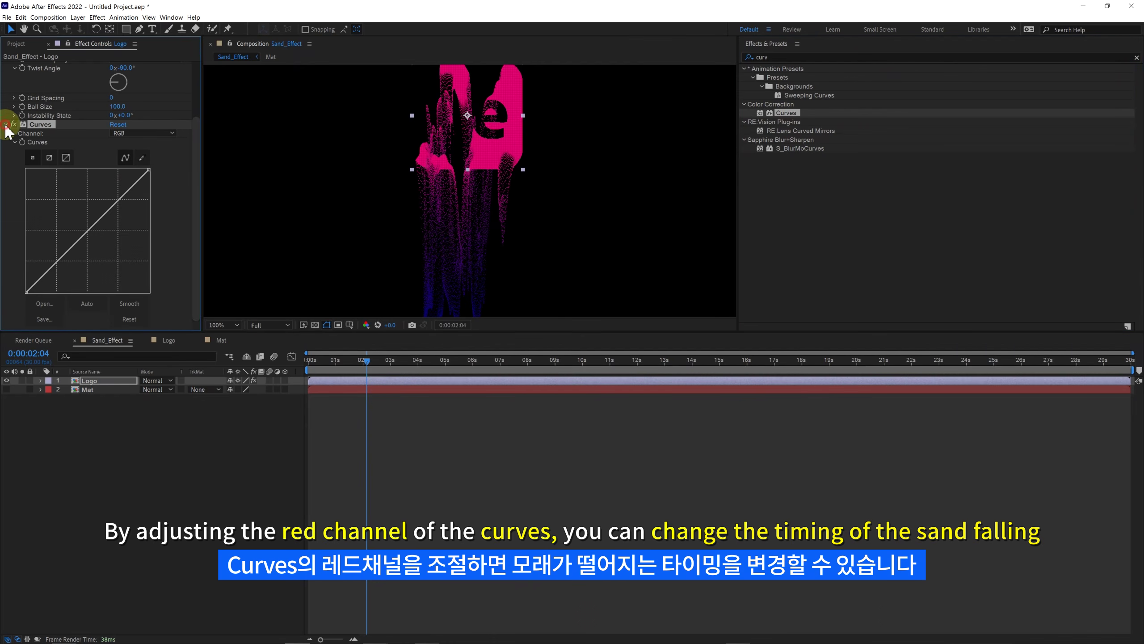
Collapse the Curves and CC Ball Action settings and move Curves above CC Ball Action in the effect order.
click(6, 124)
click(7, 75)
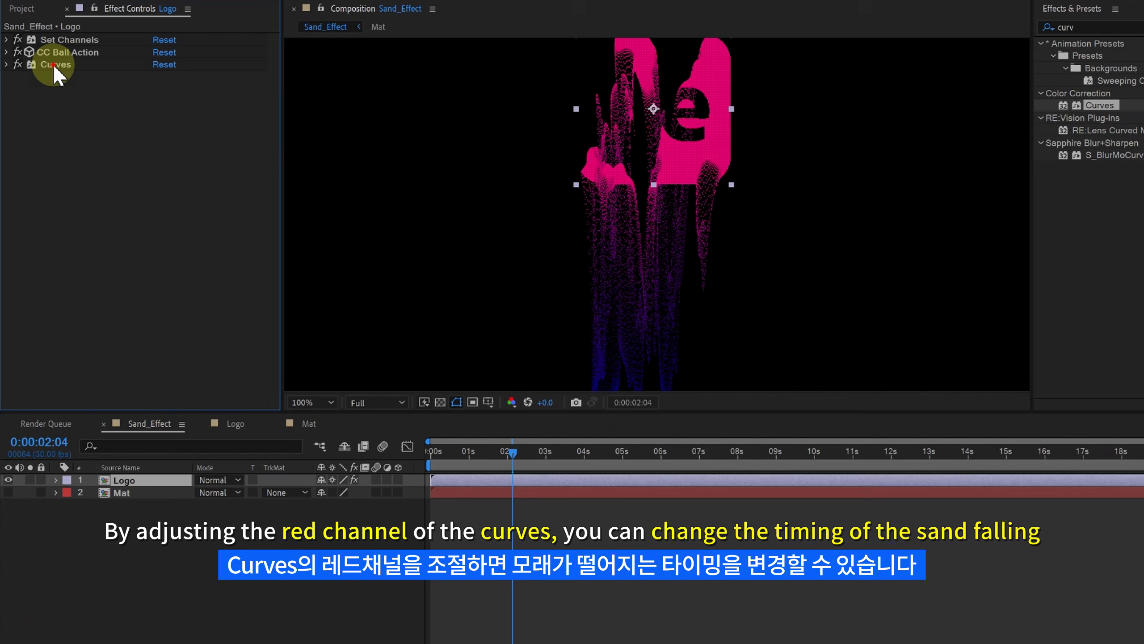
drag(53, 64, 57, 41)
Set the Curves channel to Red and bend its upper midsection upward into a gentle arch.
click(6, 53)
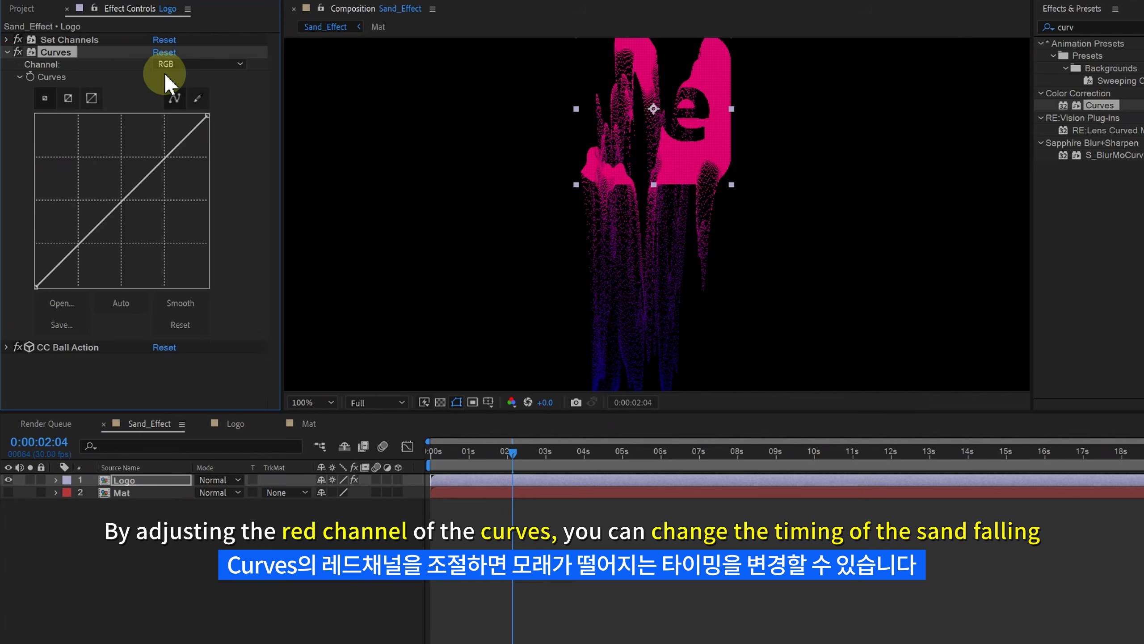
click(166, 64)
click(177, 92)
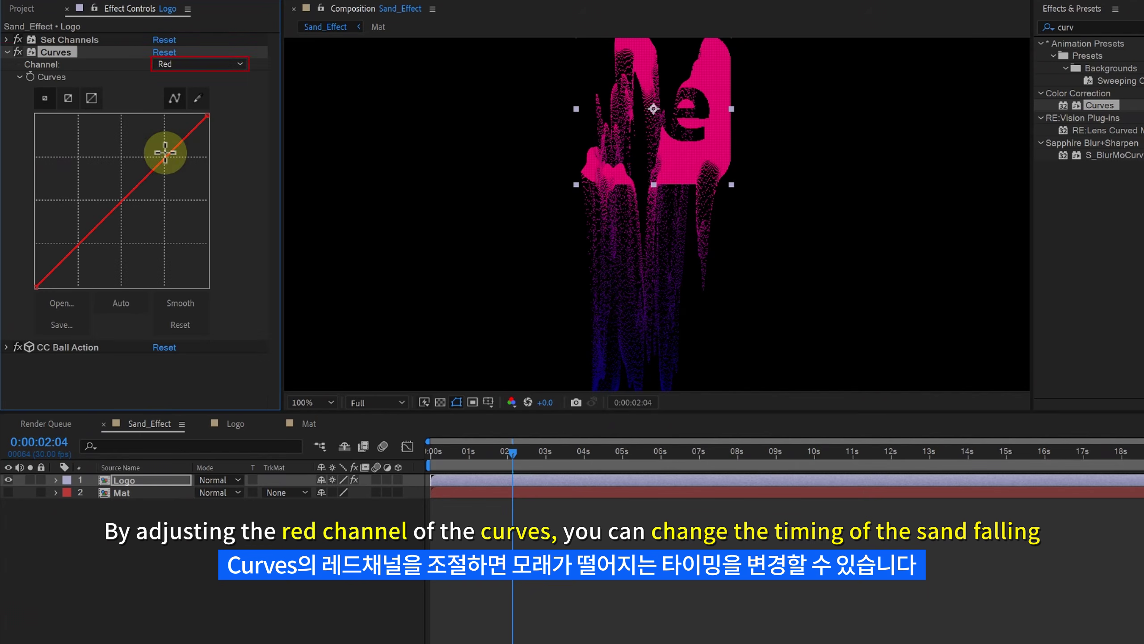
drag(167, 155, 141, 158)
Scrub the first two seconds and inspect the falling sand and its lower end up close.
drag(467, 174, 440, 176)
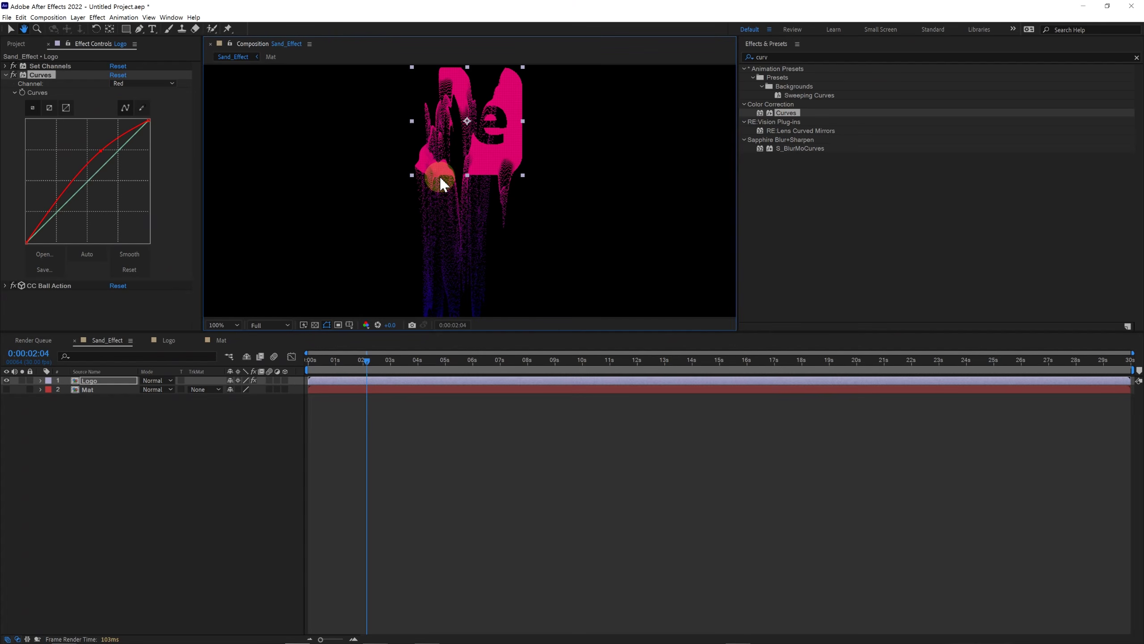
drag(357, 363, 330, 365)
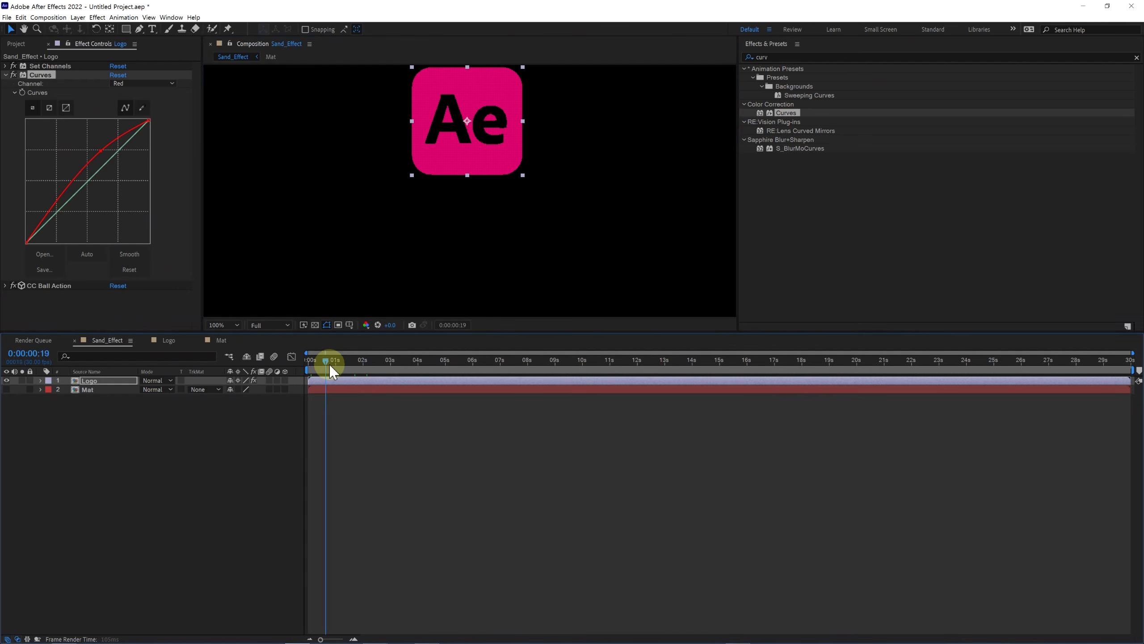
key(h)
drag(441, 185, 443, 193)
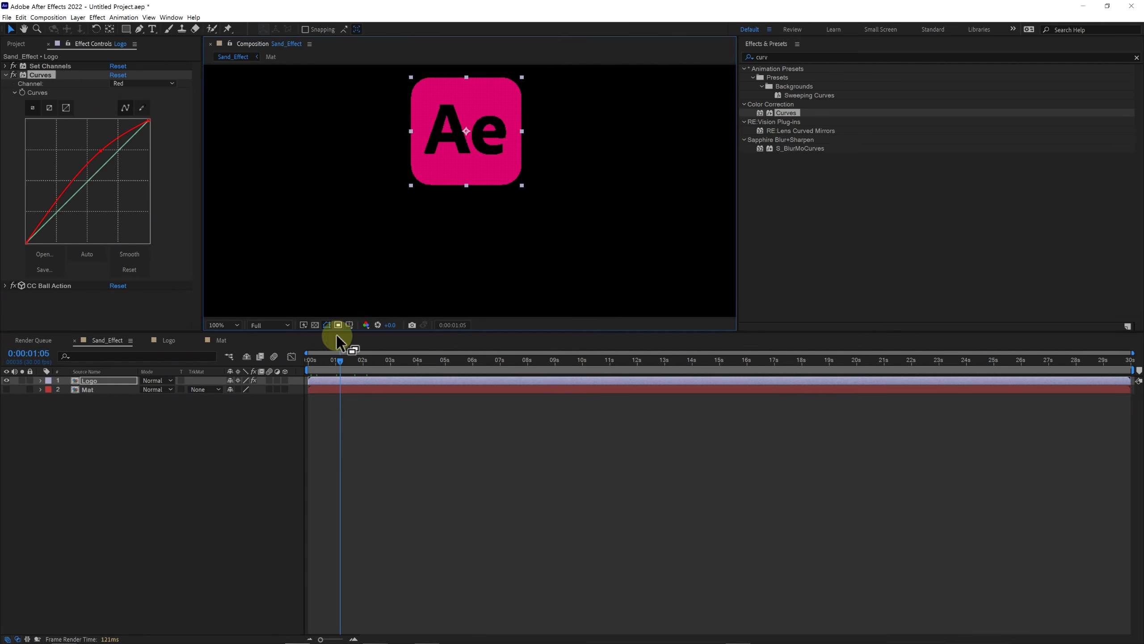
drag(339, 364, 370, 377)
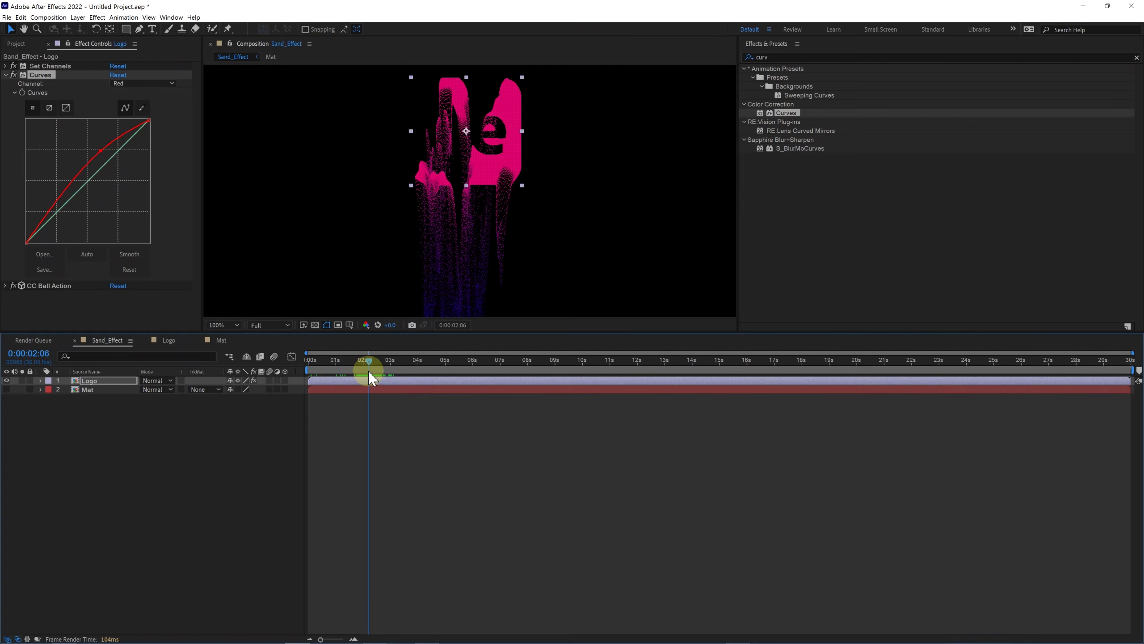
scroll(471, 262, down, 2)
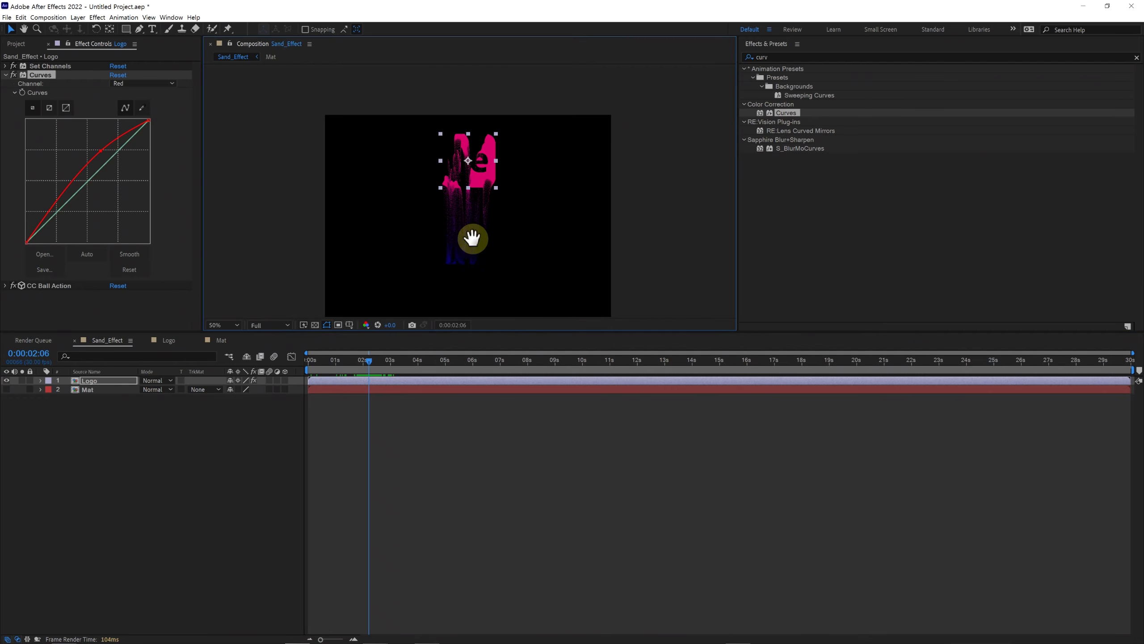
scroll(472, 242, up, 2)
drag(472, 237, 473, 224)
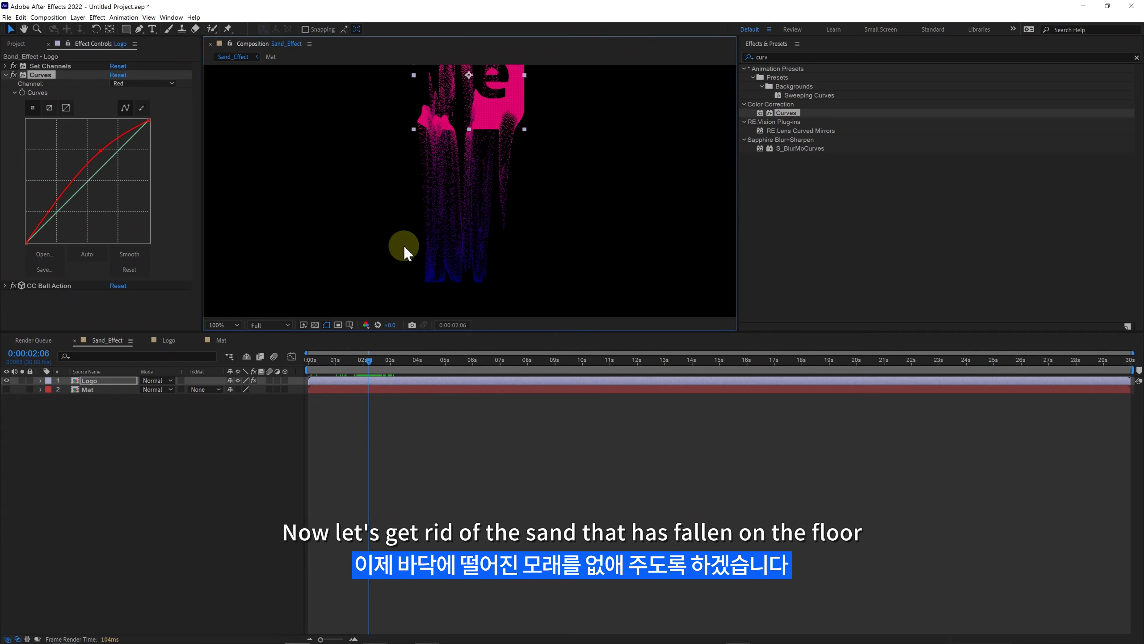
Collapse the Curves settings and apply the Channel Combiner effect to the Logo layer after CC Ball Action.
click(6, 74)
click(130, 170)
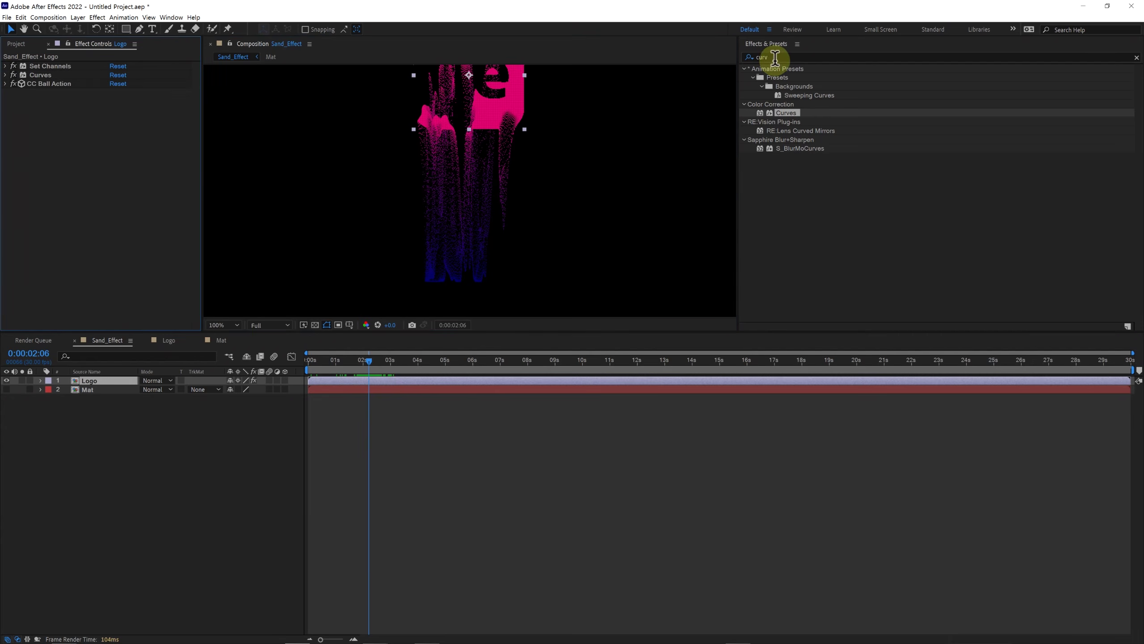
text(channel com)
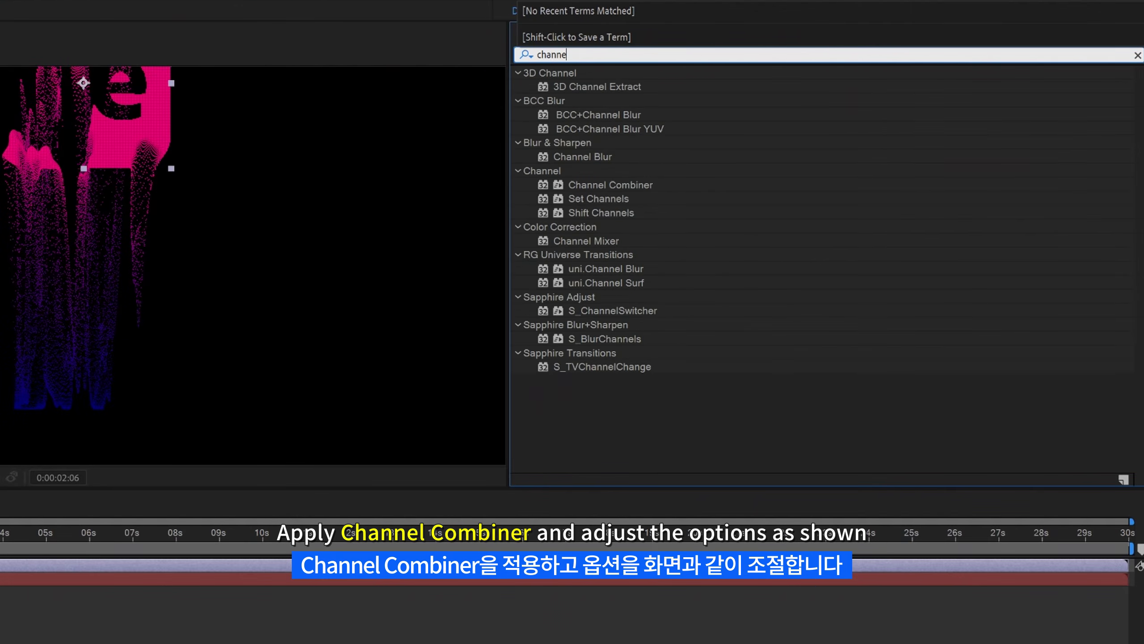
click(642, 172)
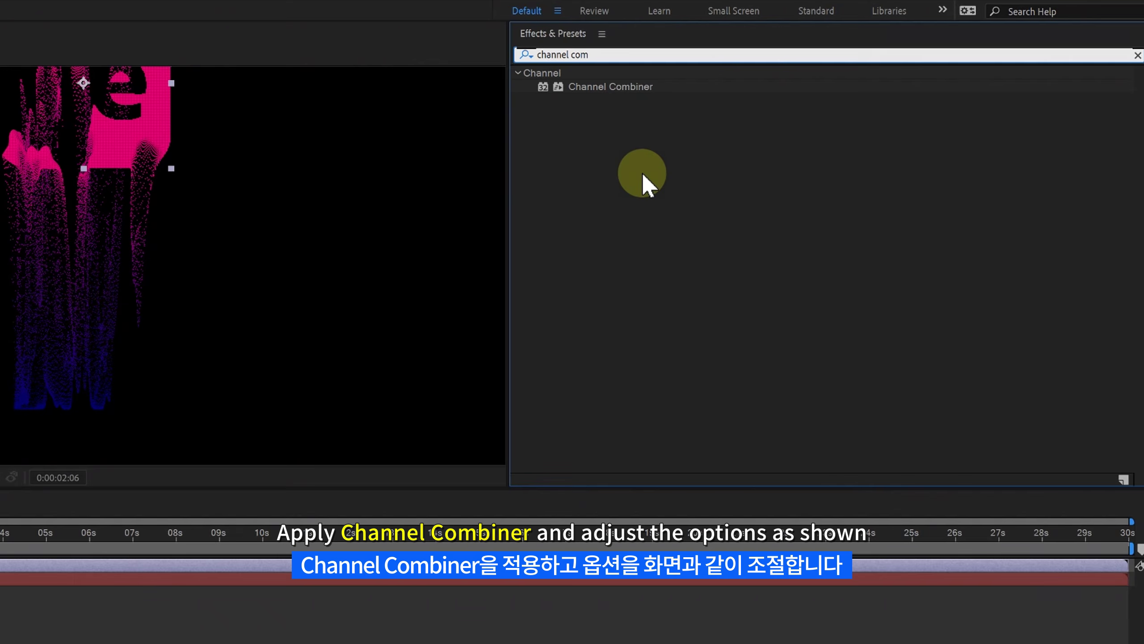
click(609, 88)
drag(606, 86, 108, 126)
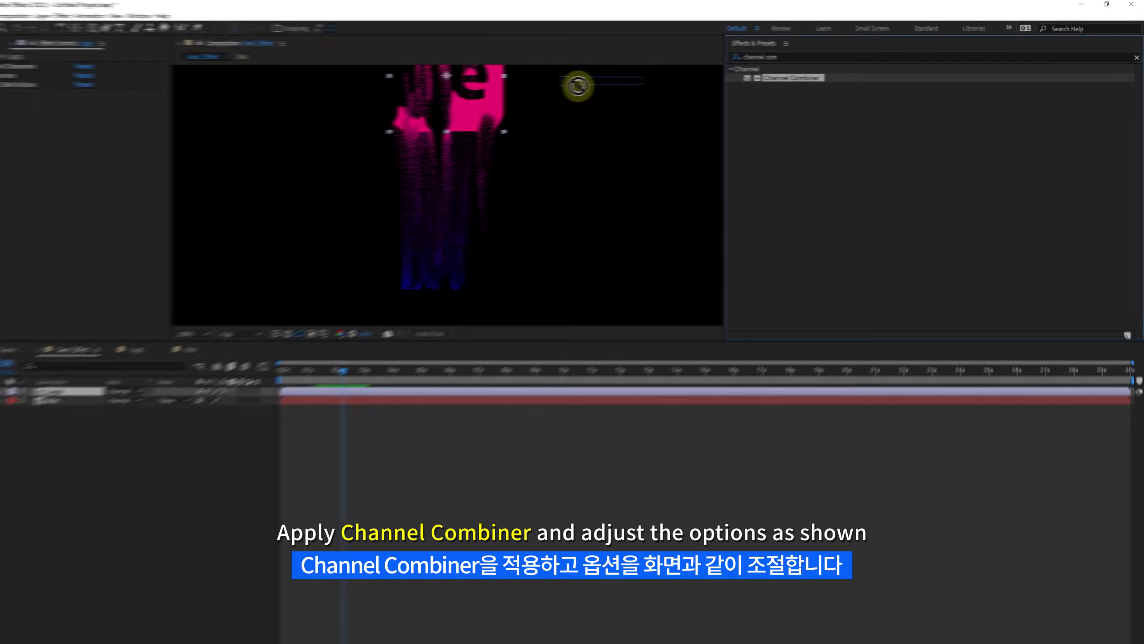
Set Channel Combiner's From option to Red and its To option to Alpha only.
click(122, 127)
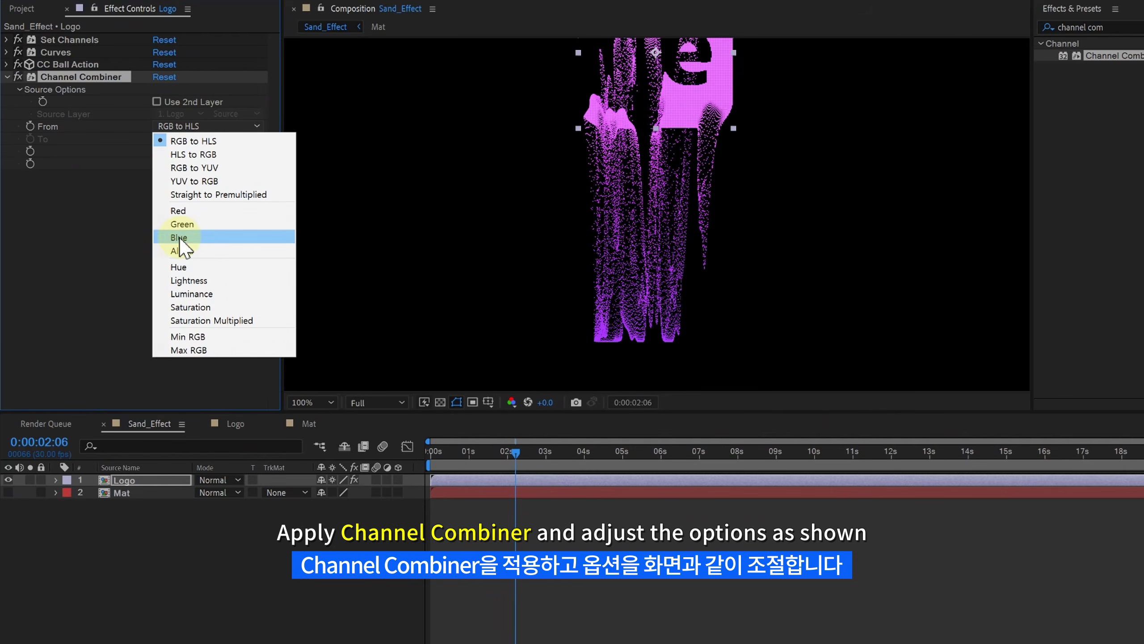
click(178, 210)
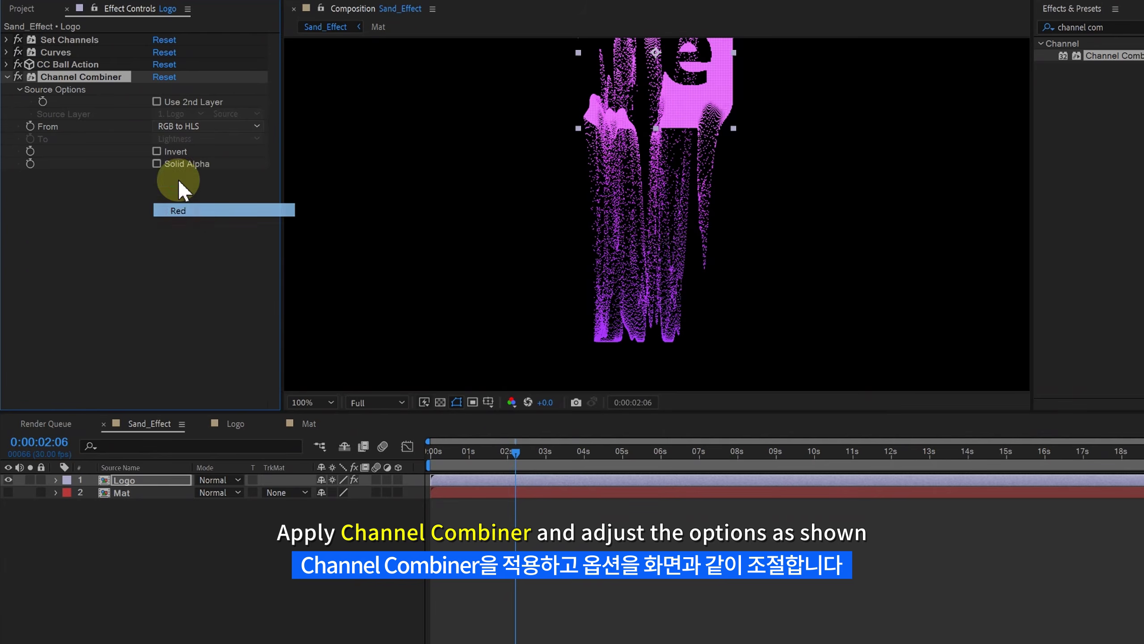
click(189, 139)
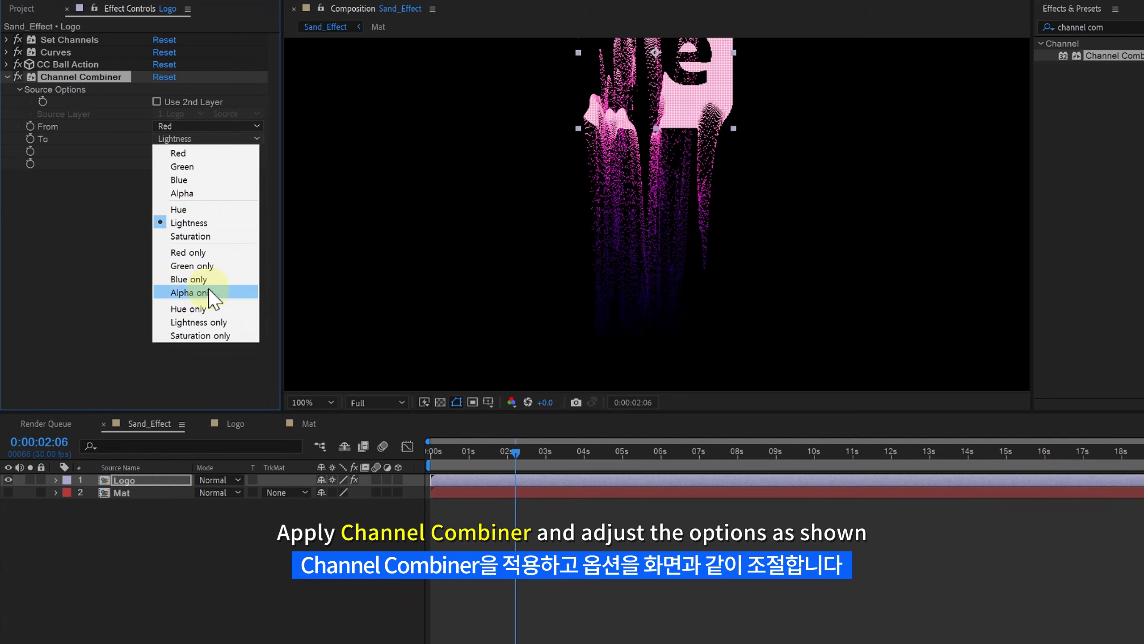
click(190, 292)
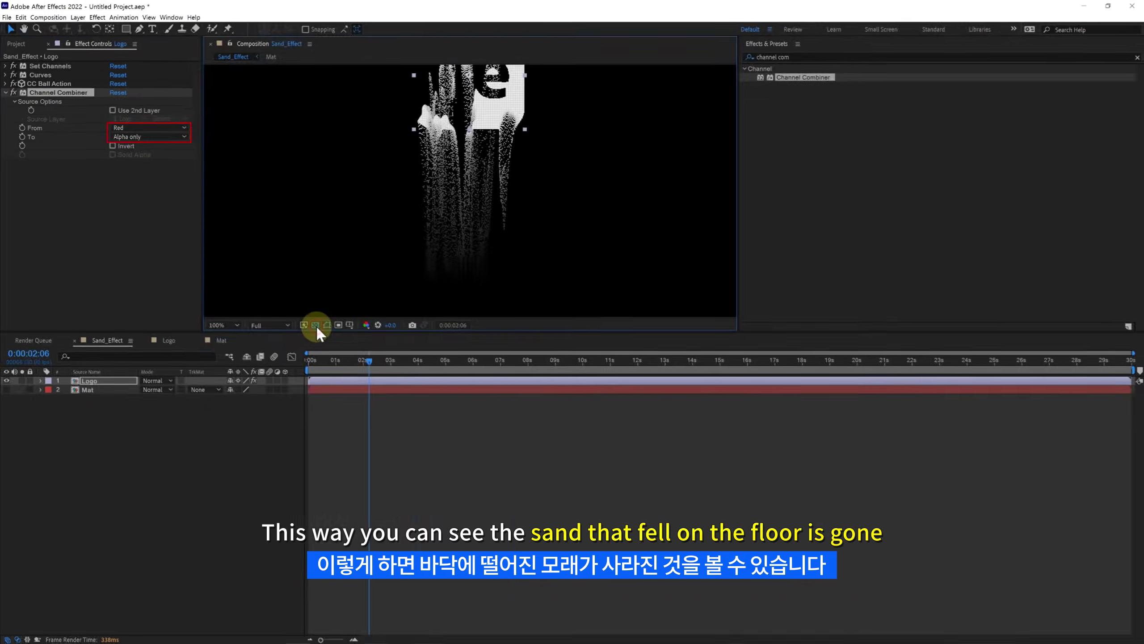
Check the sand's transparency by briefly showing the transparency grid, and deselect the Channel Combiner effect.
click(441, 401)
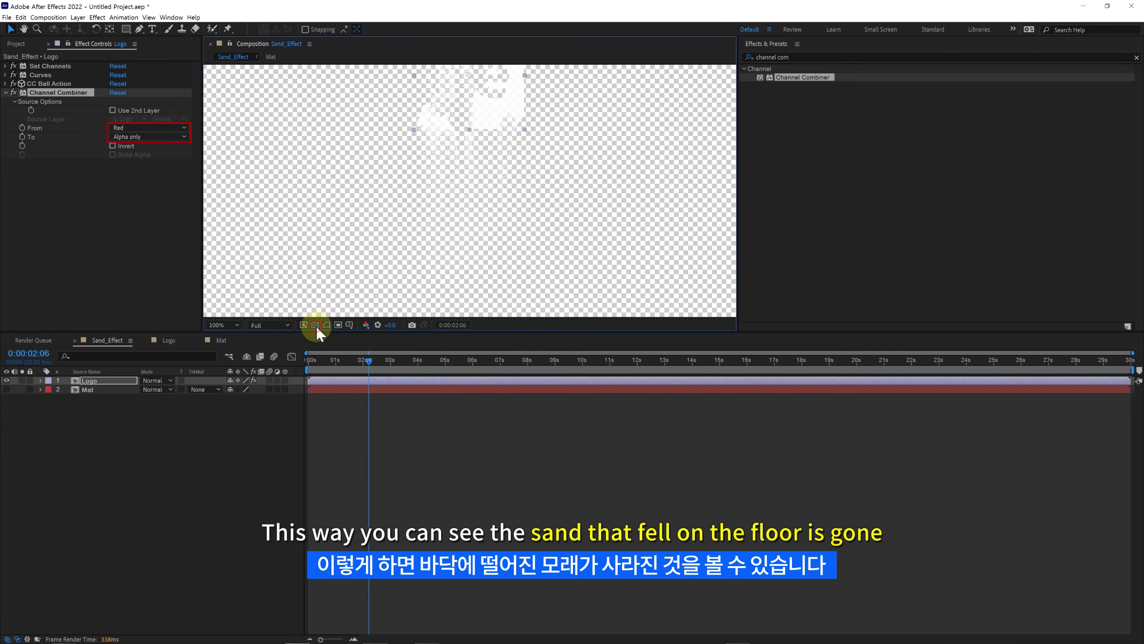
click(315, 325)
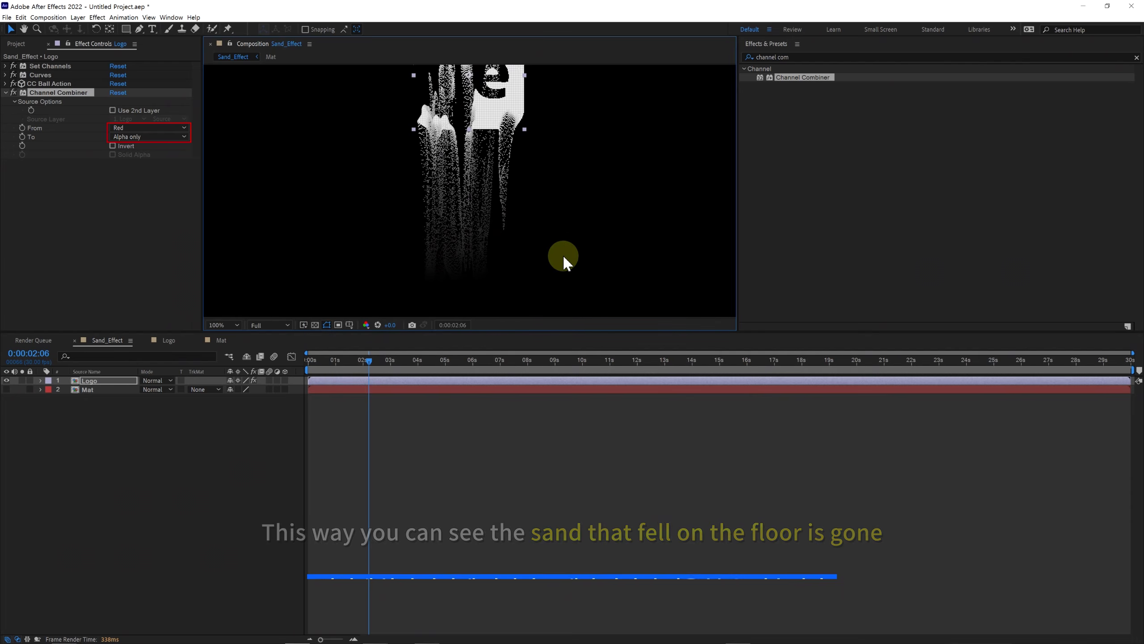
click(93, 198)
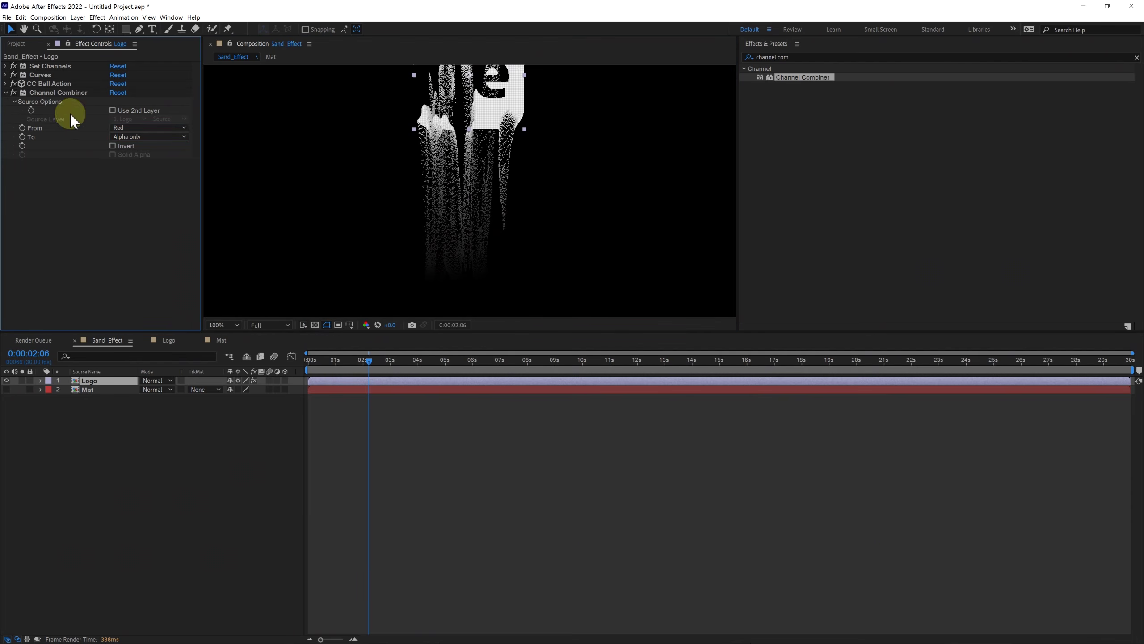
Apply the Fractal Noise effect to the Logo layer below Channel Combiner and collapse the Channel Combiner settings.
drag(796, 57, 736, 56)
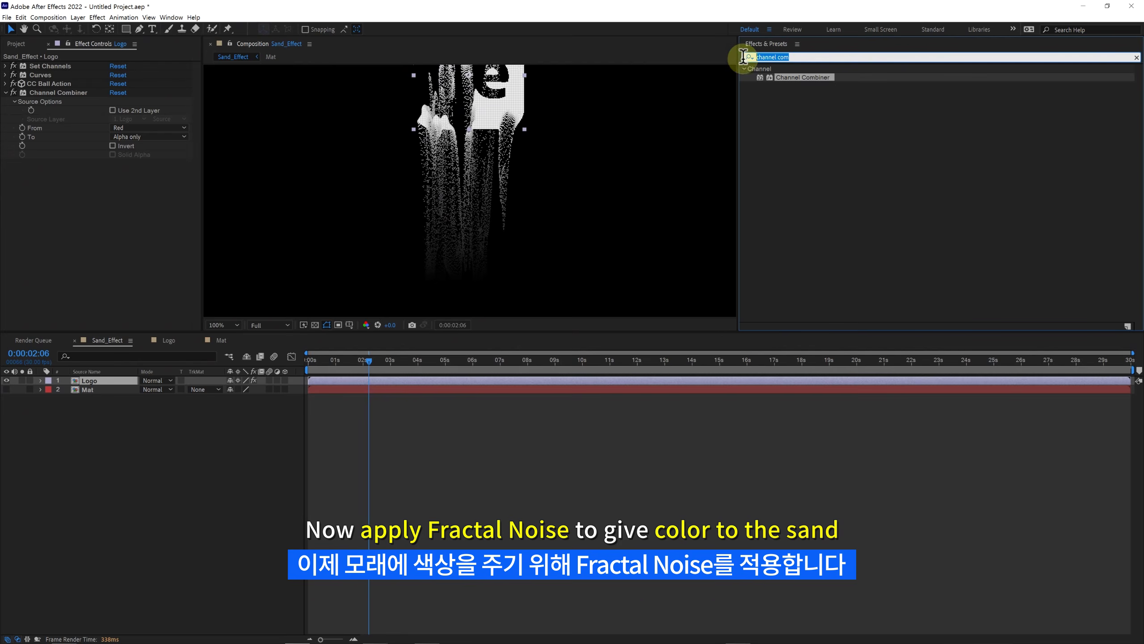
text(fractal noi)
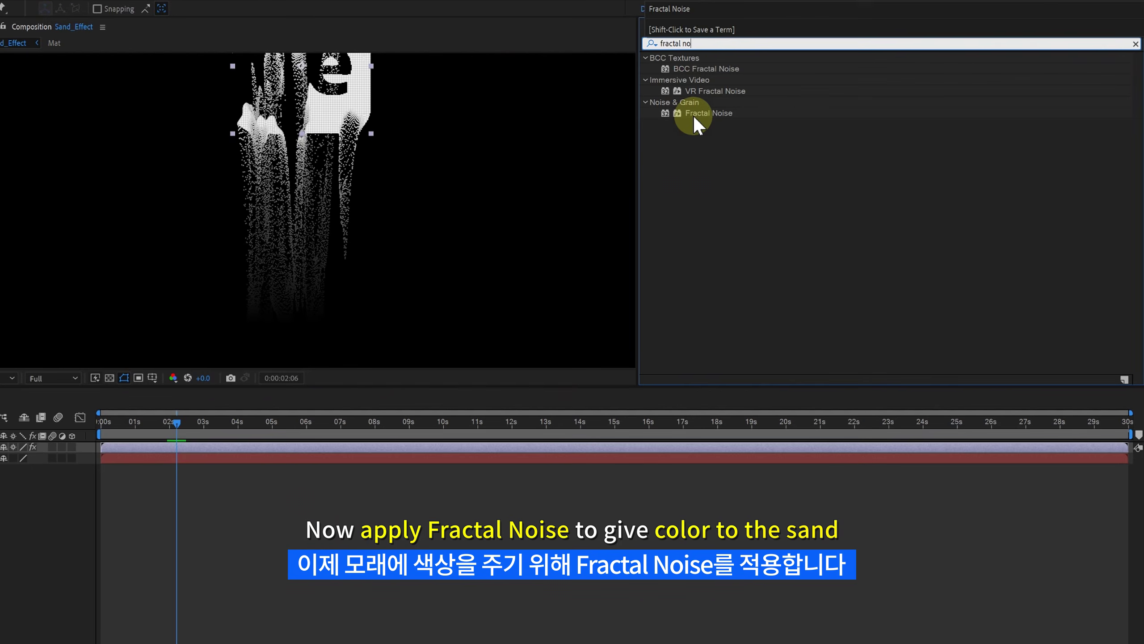
click(703, 113)
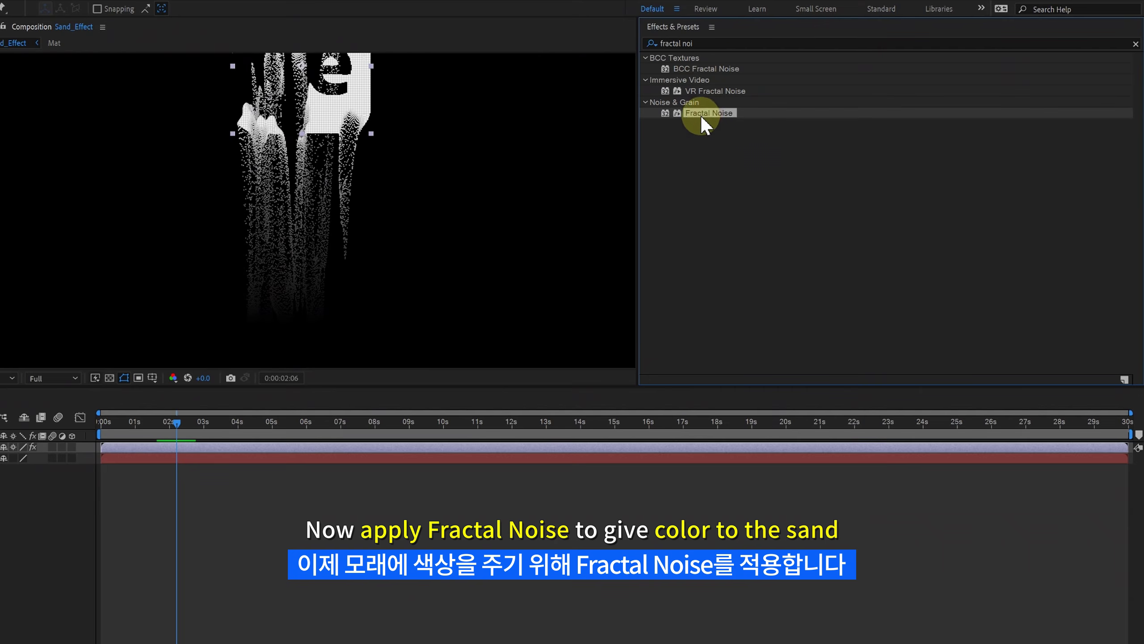
drag(685, 112, 330, 95)
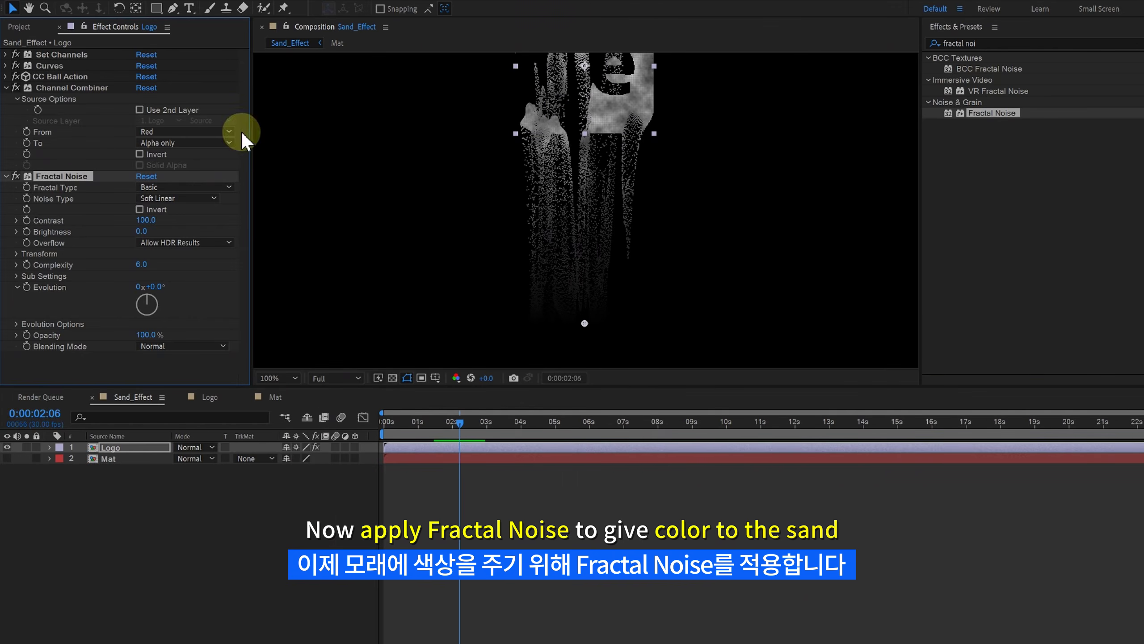
click(6, 89)
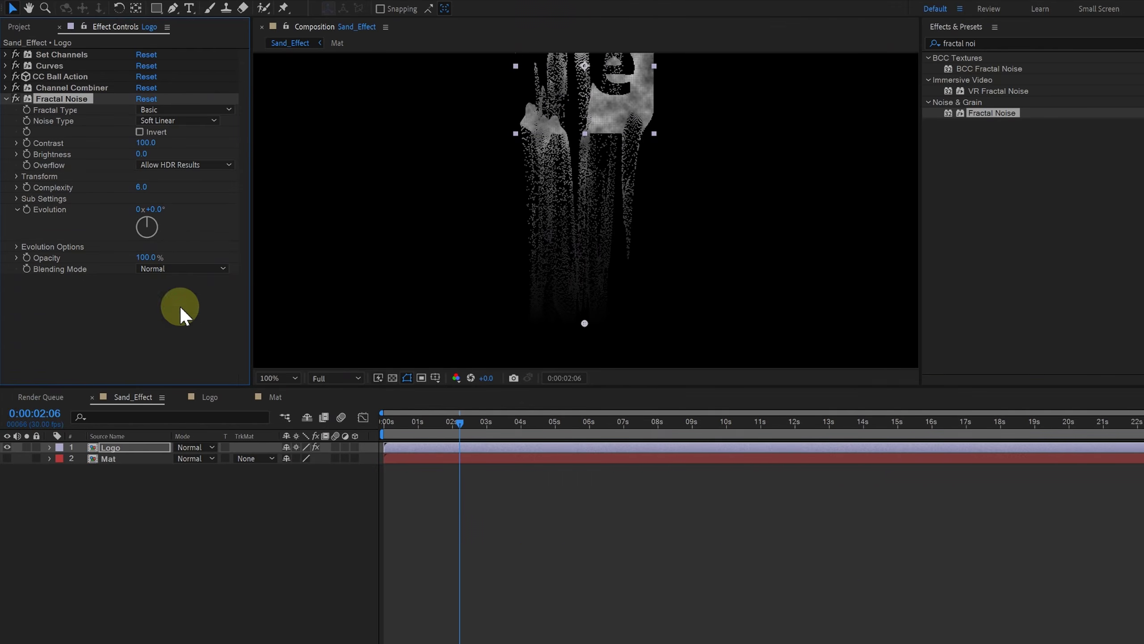
Set Fractal Noise's Brightness to -25.
text(-25)
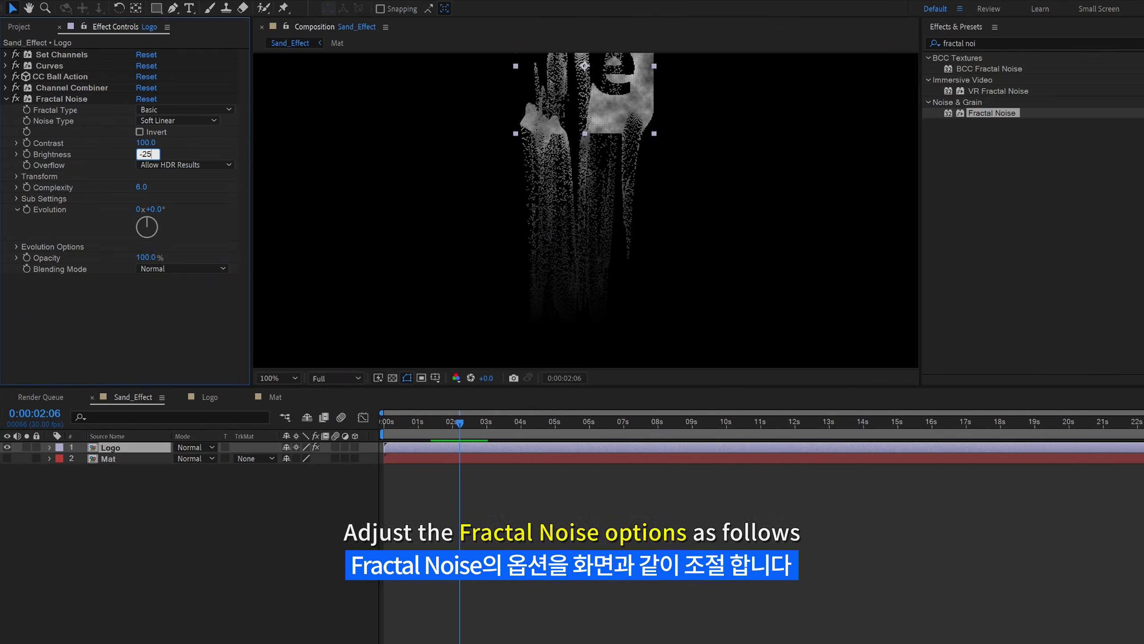
click(93, 178)
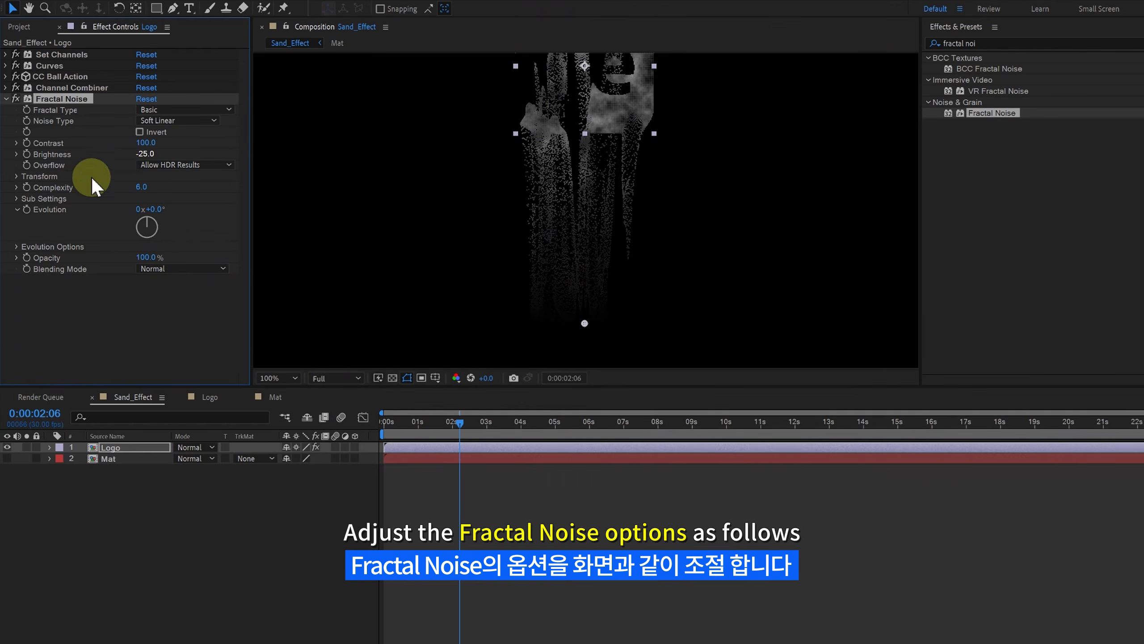
Set Fractal Noise's Transform Scale to 12 and collapse the effect's settings.
click(14, 178)
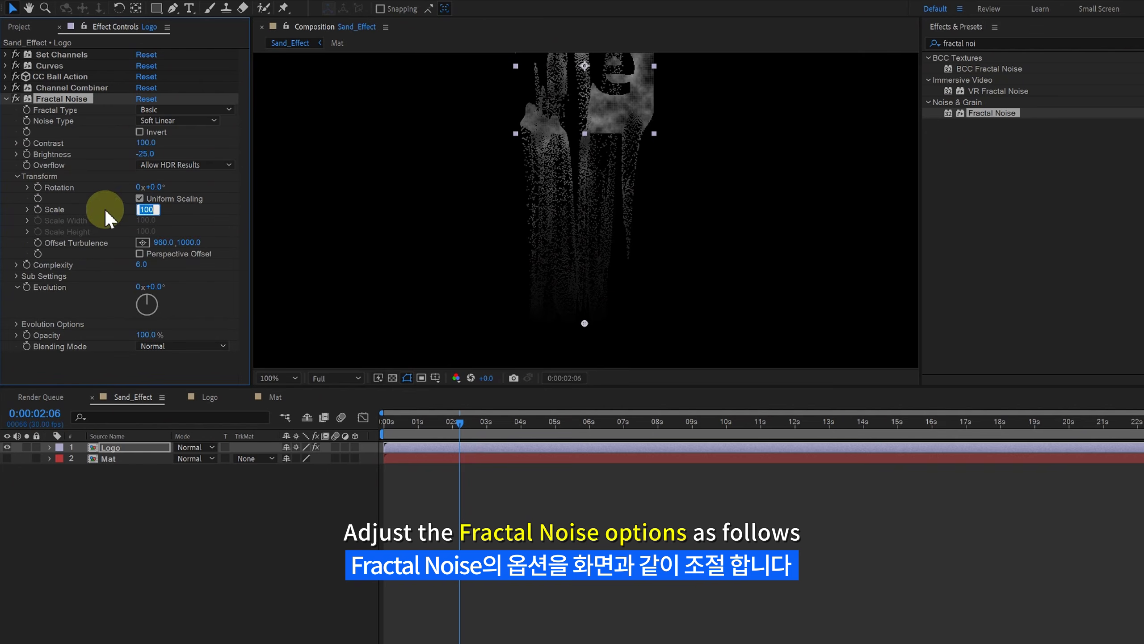
text(15)
click(27, 210)
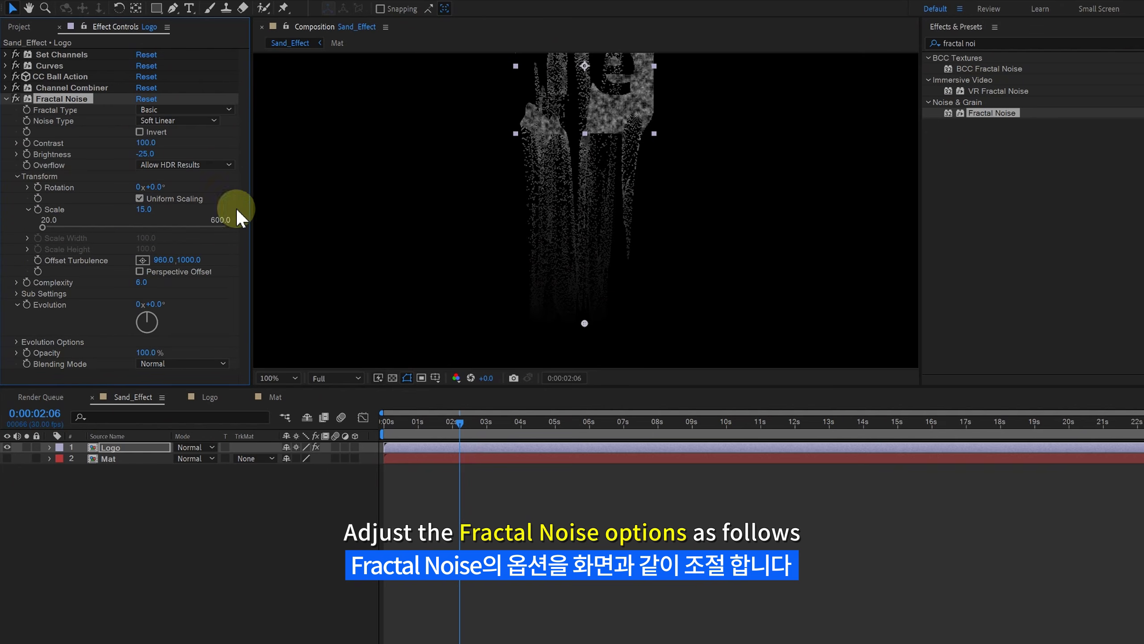
drag(565, 143, 562, 197)
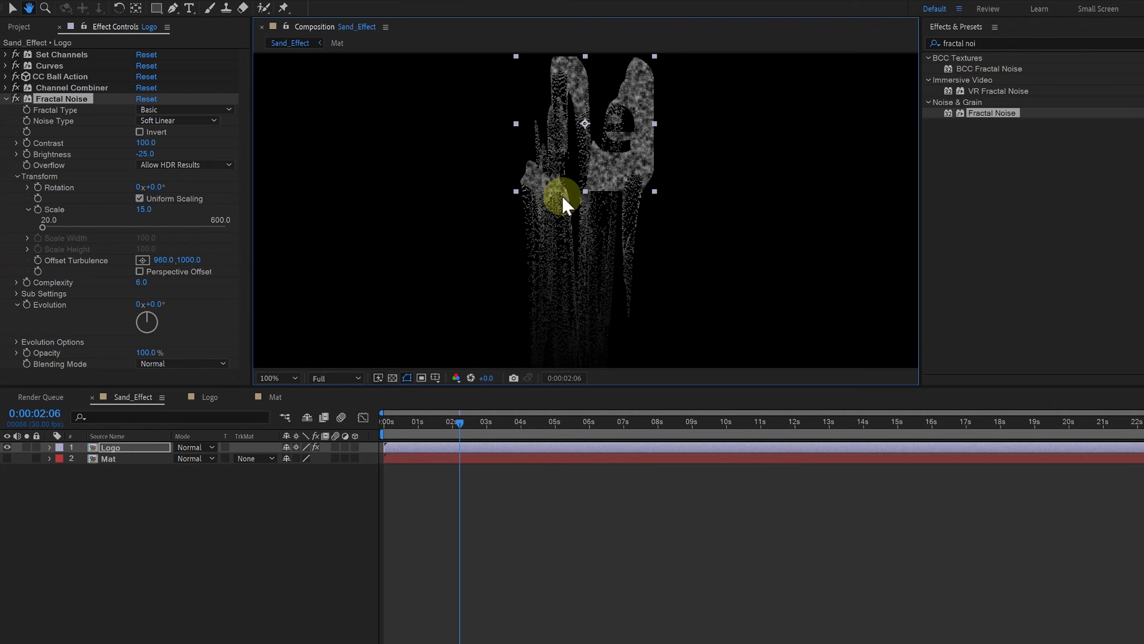
click(142, 209)
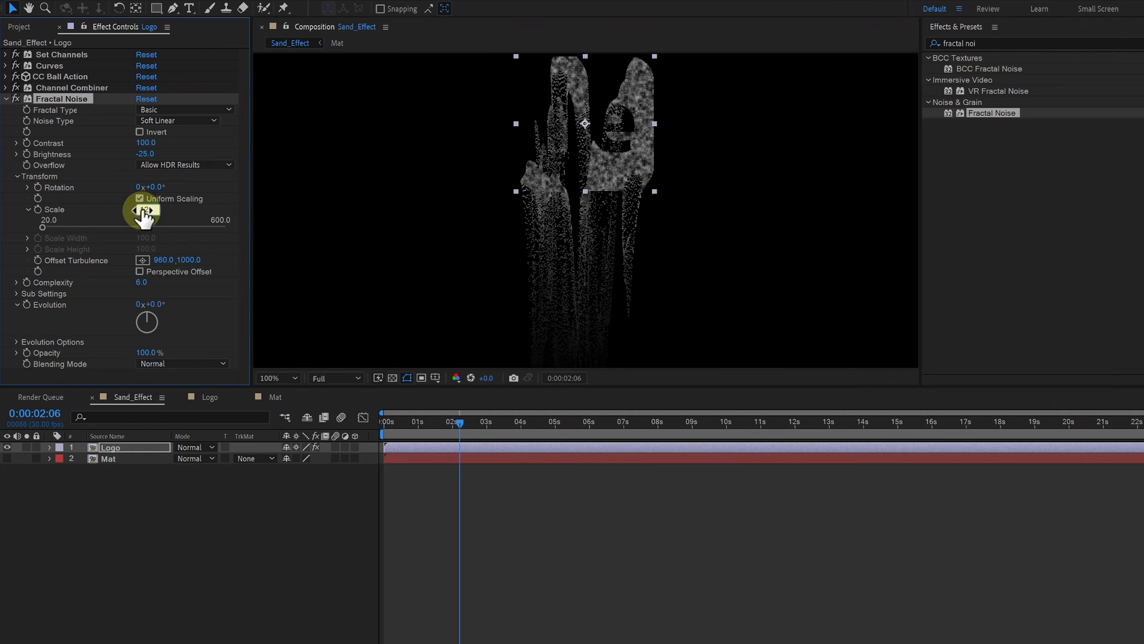
text(12)
key(Return)
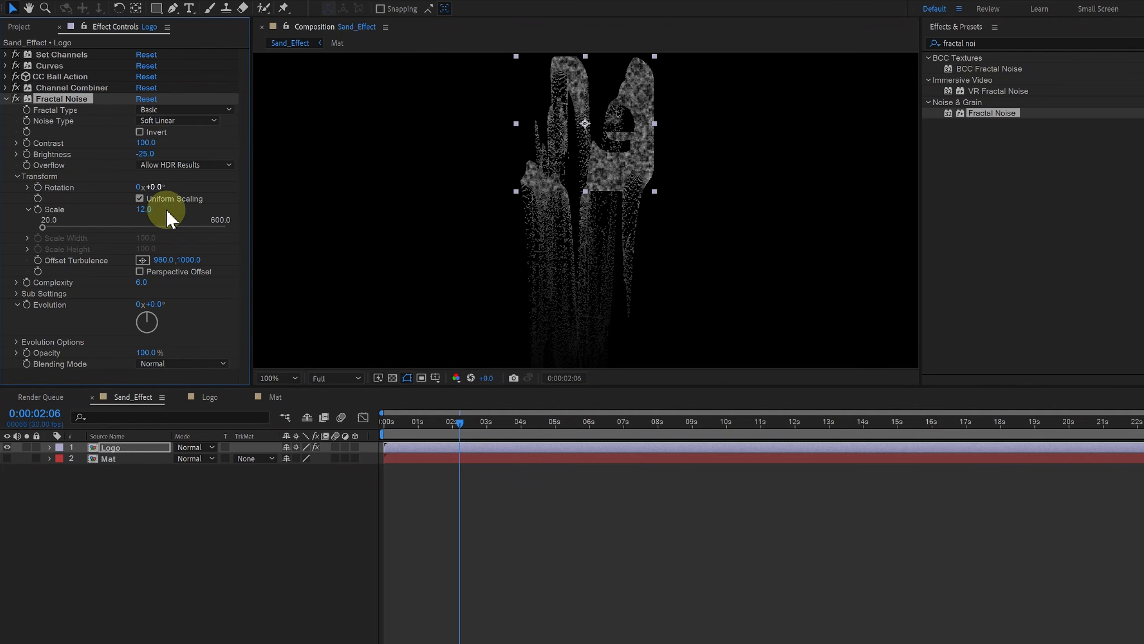
click(6, 99)
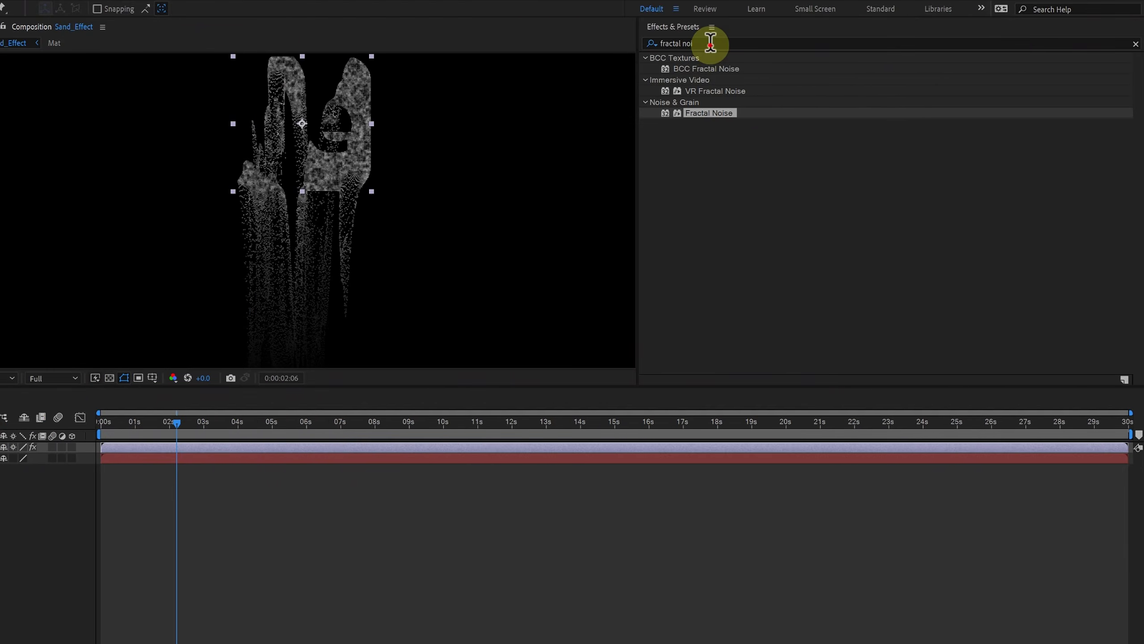
Find the Colorama effect and apply it to the Logo layer below Fractal Noise.
click(711, 44)
text(coloram)
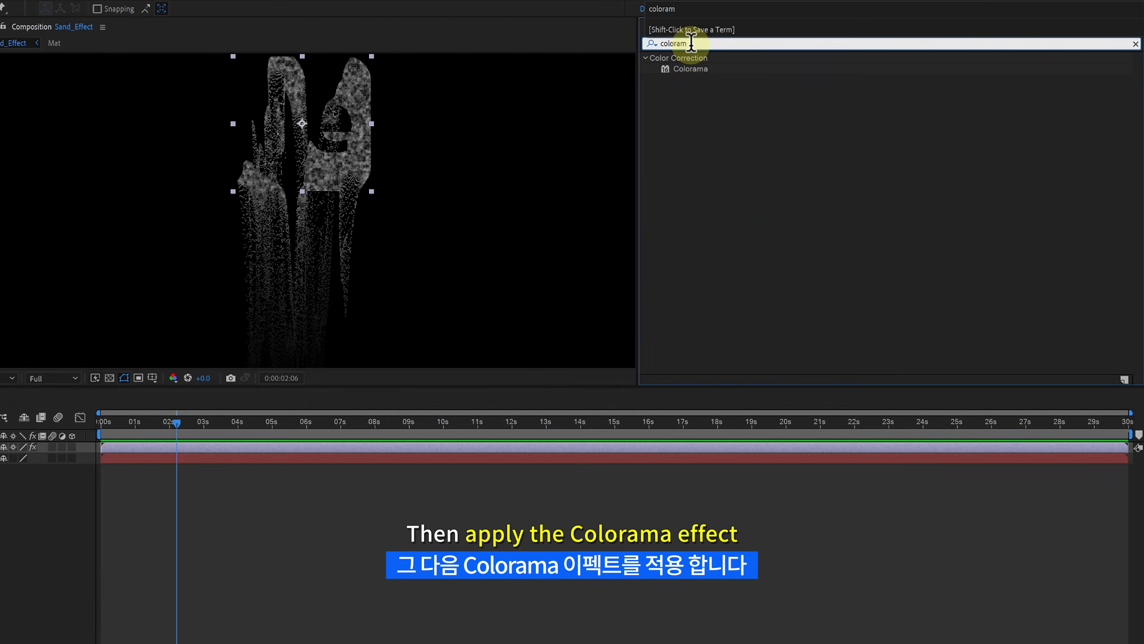
drag(694, 69, 195, 179)
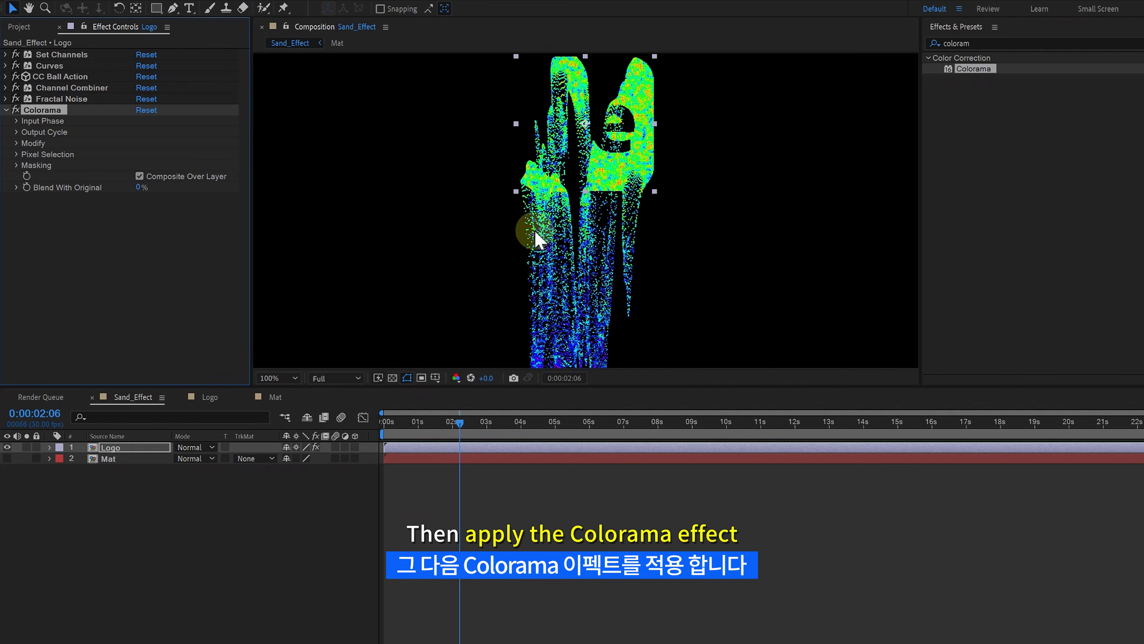
Turn off Modify Alpha in Colorama's Modify settings and collapse that group.
click(17, 143)
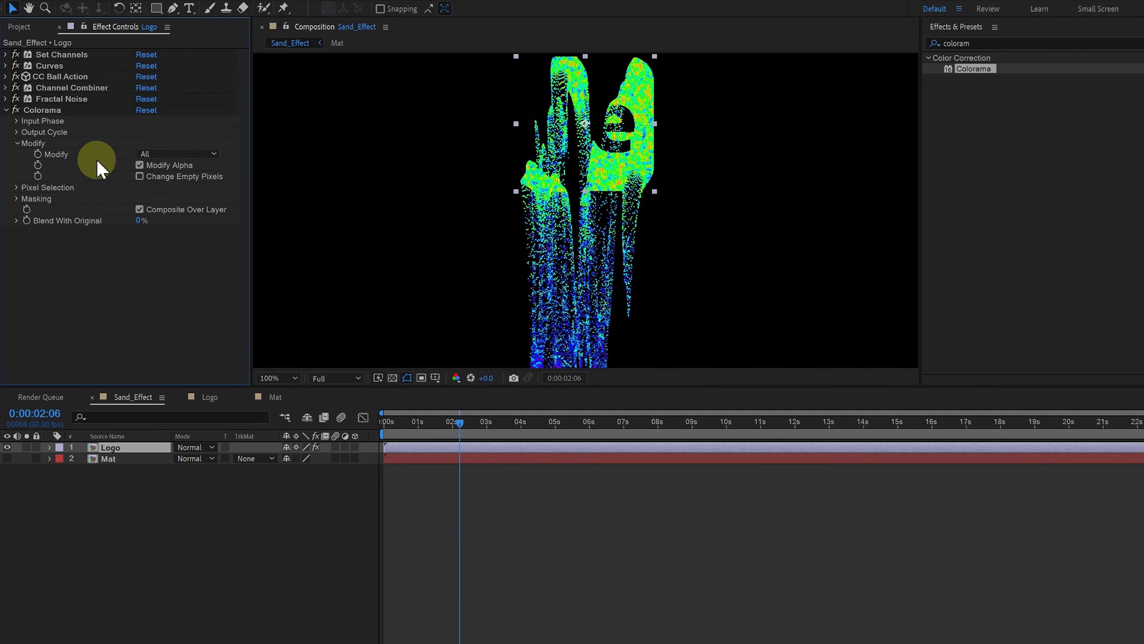
click(139, 165)
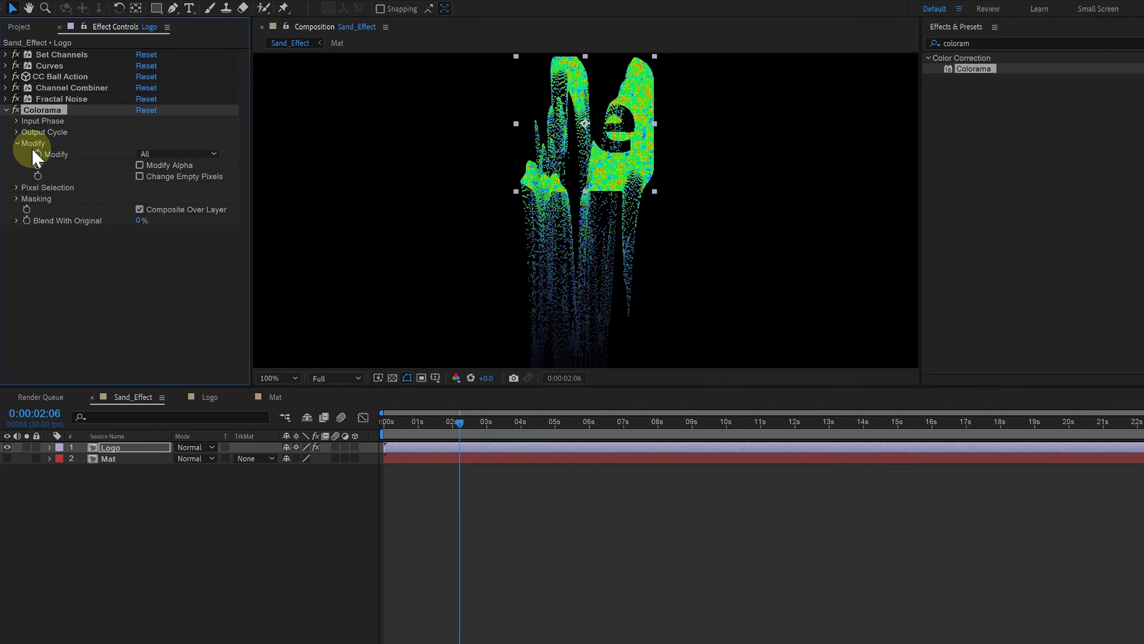
click(17, 143)
Apply the Golden 1 preset palette to Colorama's Output Cycle.
click(16, 132)
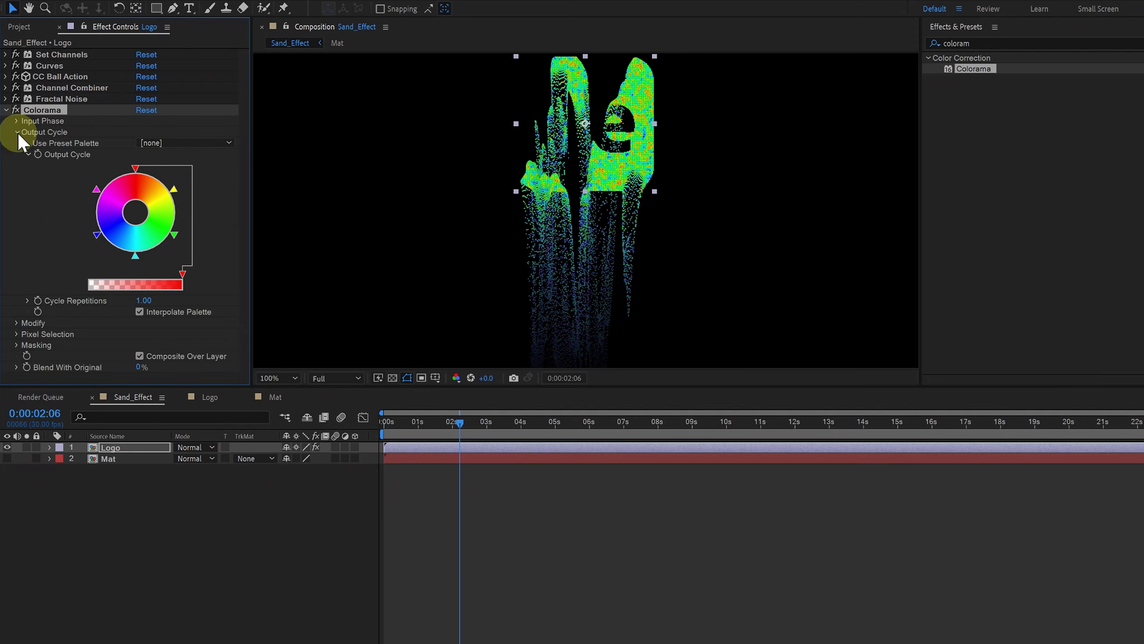
click(163, 144)
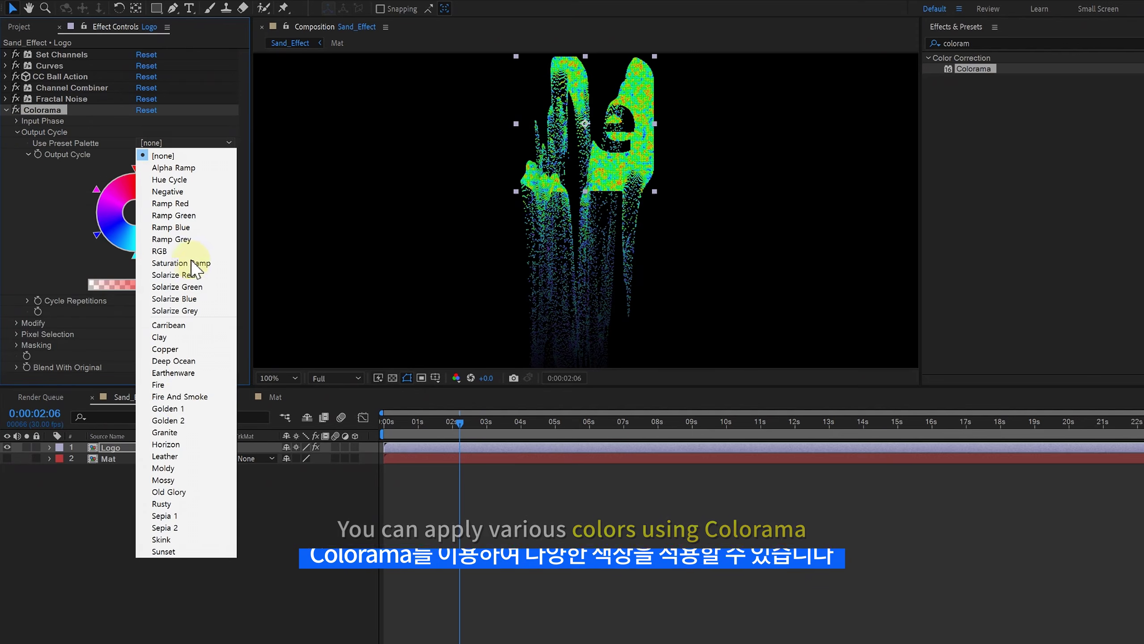
click(186, 408)
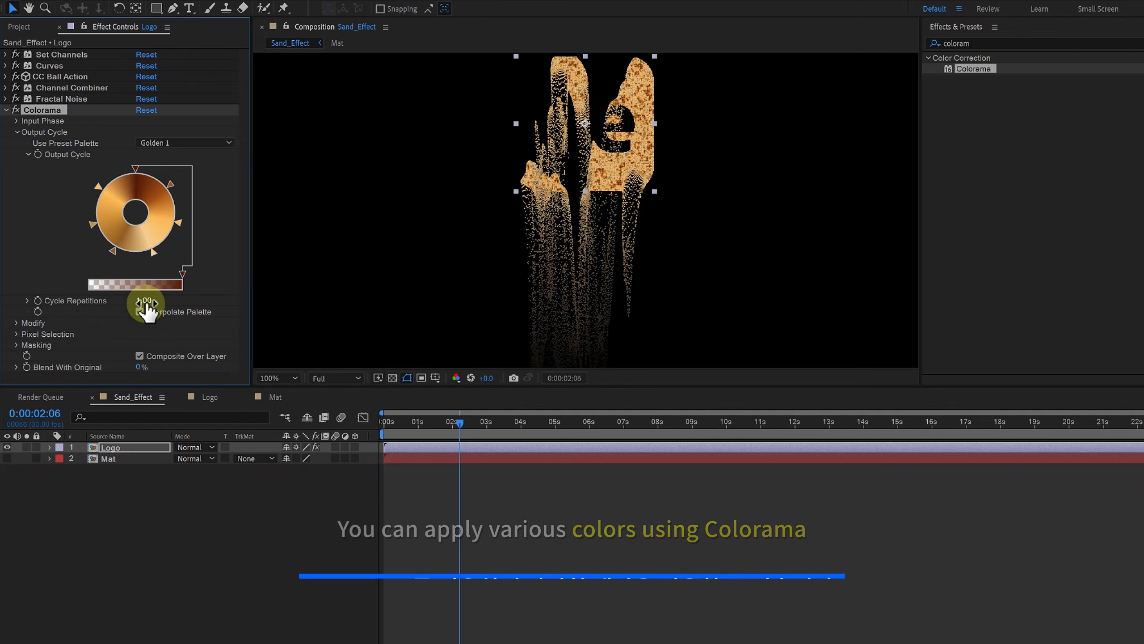
Set Colorama's Cycle Repetitions to 6 and move the current time to 0:00:02:01.
drag(151, 302, 167, 305)
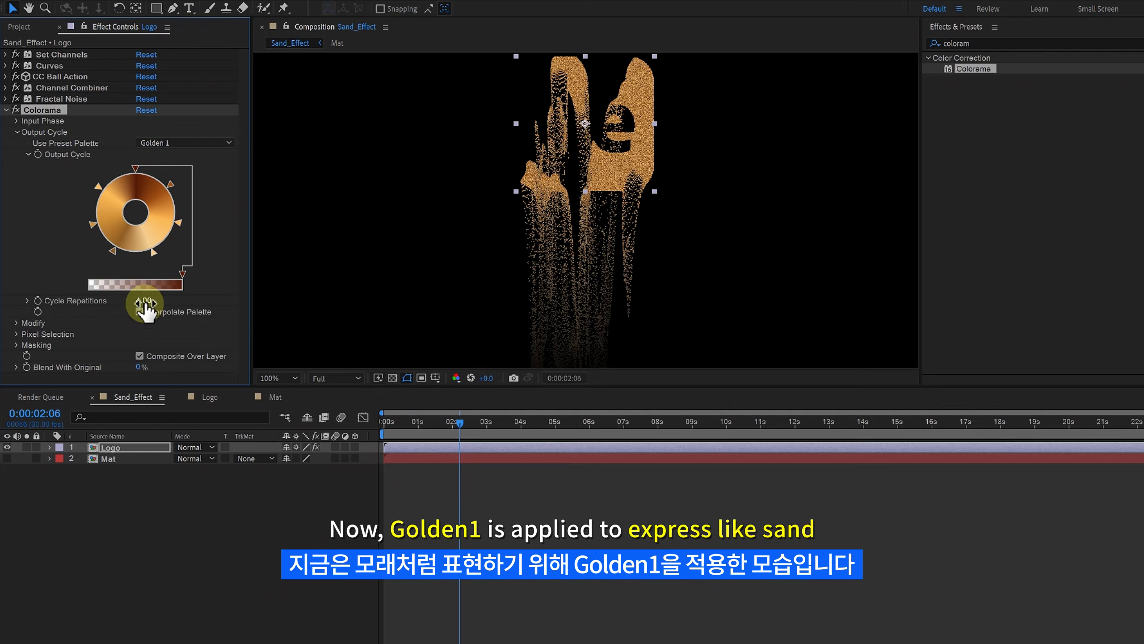
text(6)
key(Return)
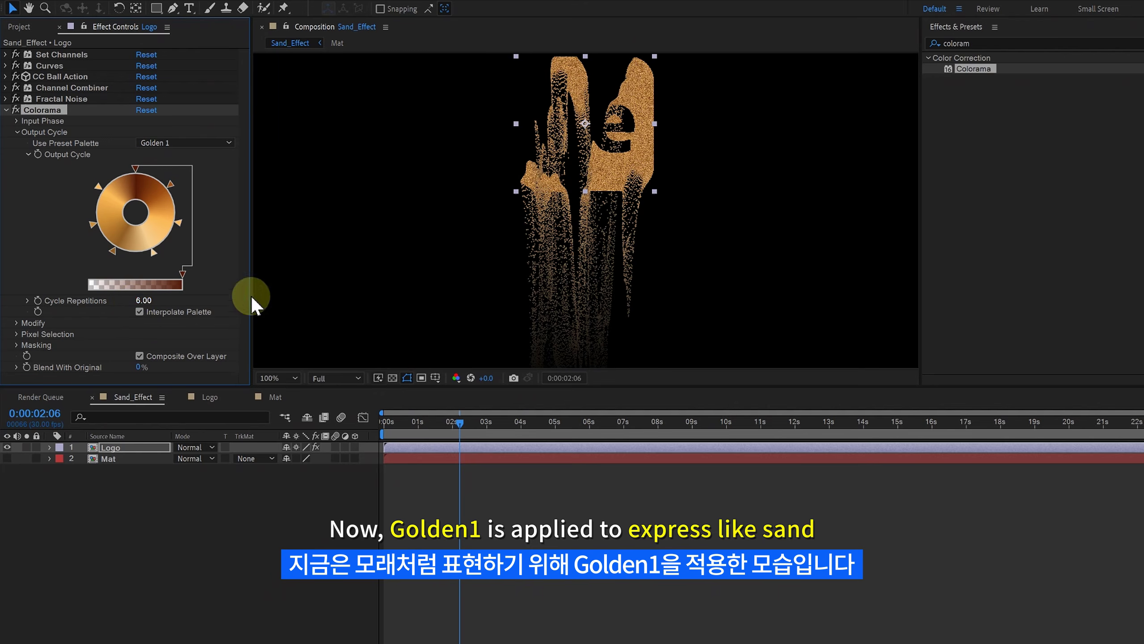
scroll(619, 223, up, 1)
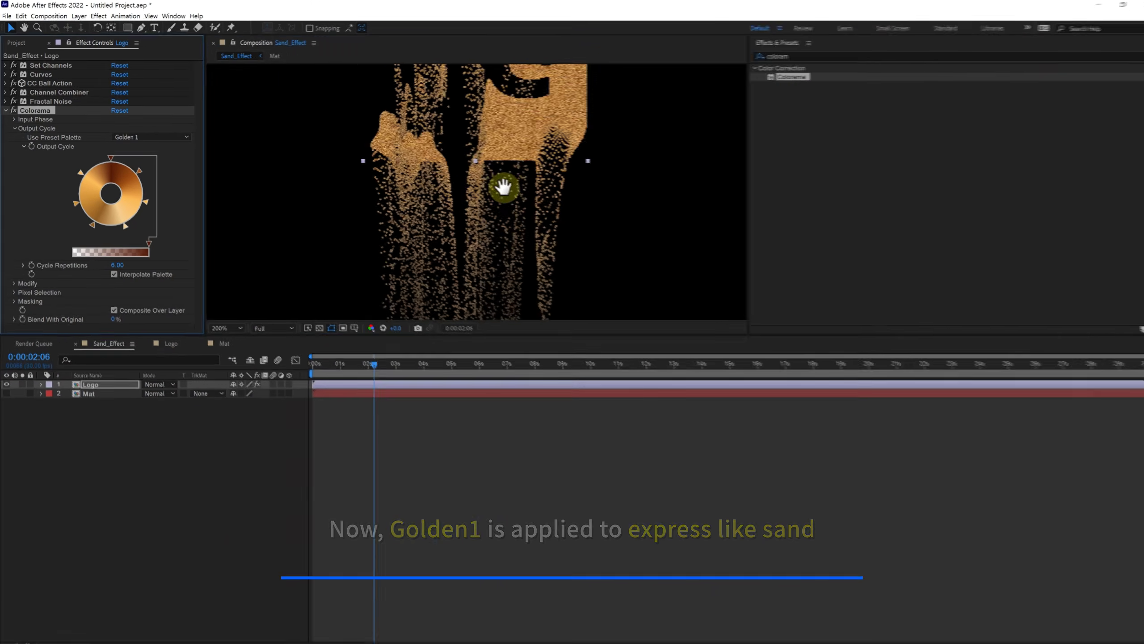
drag(504, 186, 501, 248)
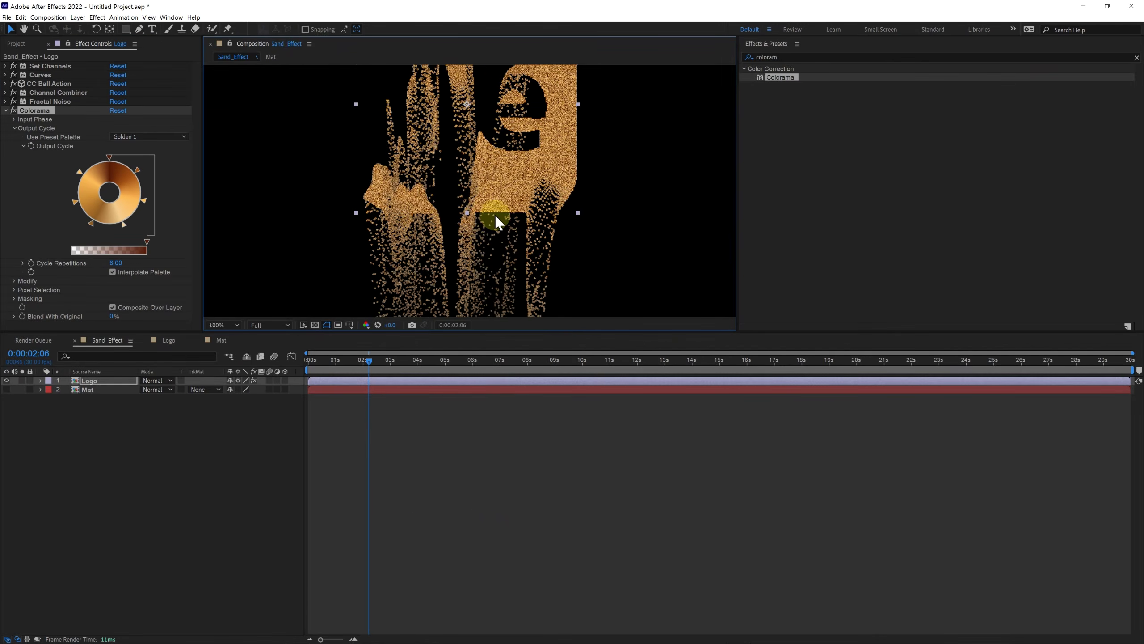
scroll(495, 213, down, 2)
drag(500, 206, 487, 183)
drag(338, 367, 364, 375)
Rename the Logo layer as "Logo_small sand" and widen the layer name column to show the full name.
click(77, 447)
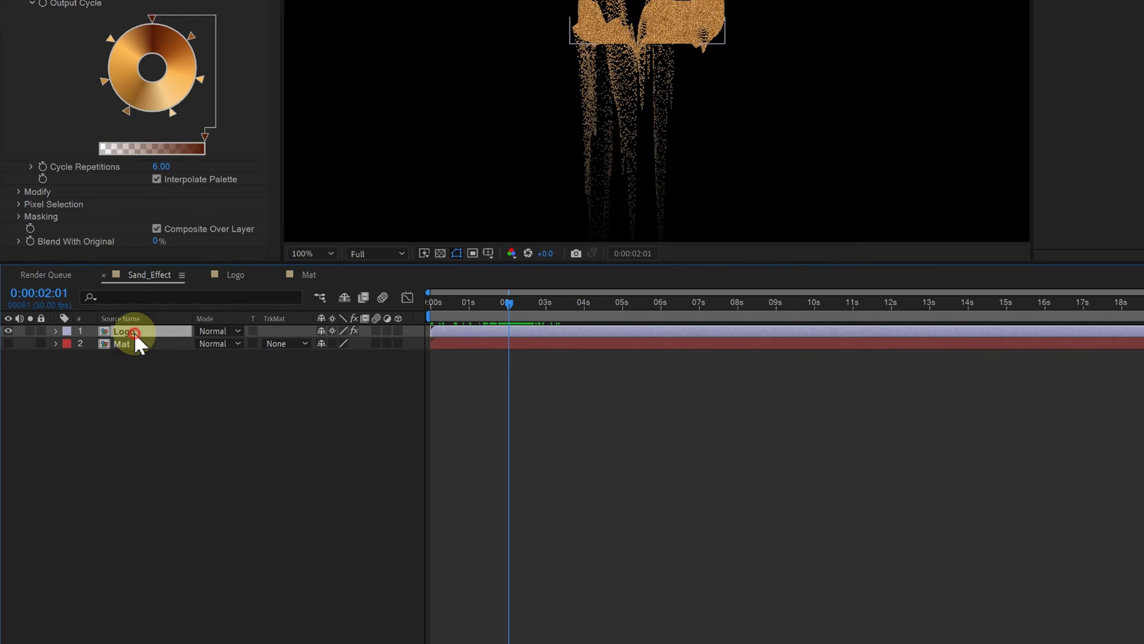
click(90, 383)
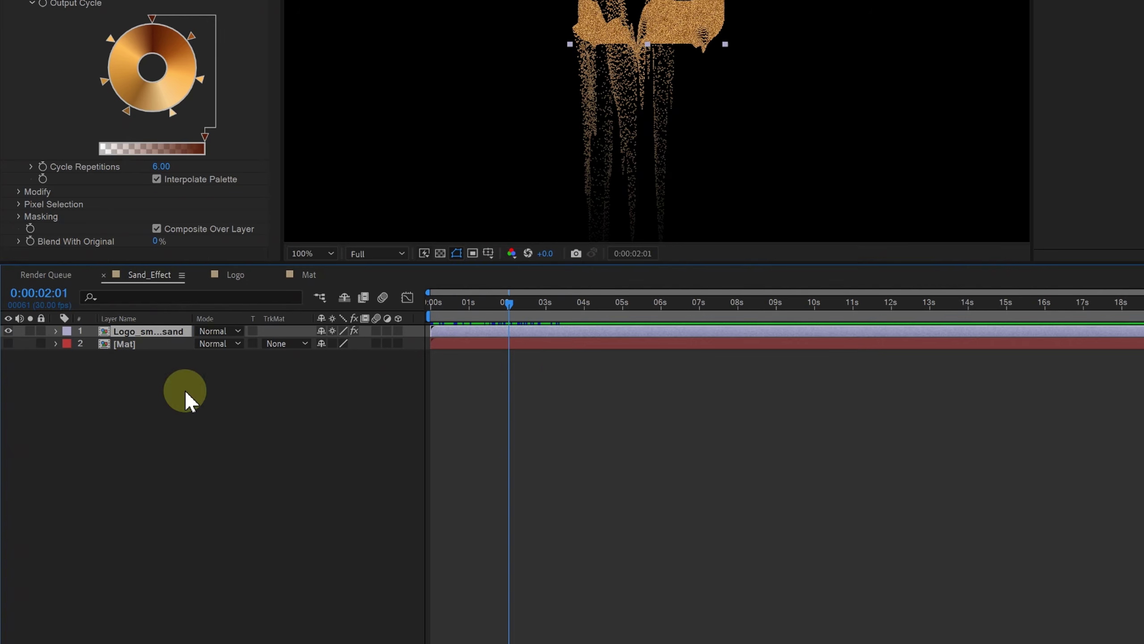
drag(193, 318, 232, 319)
click(211, 370)
Duplicate the Logo_small sand layer and rename the copy as "Logo_Big sand".
click(159, 331)
key(ctrl+d)
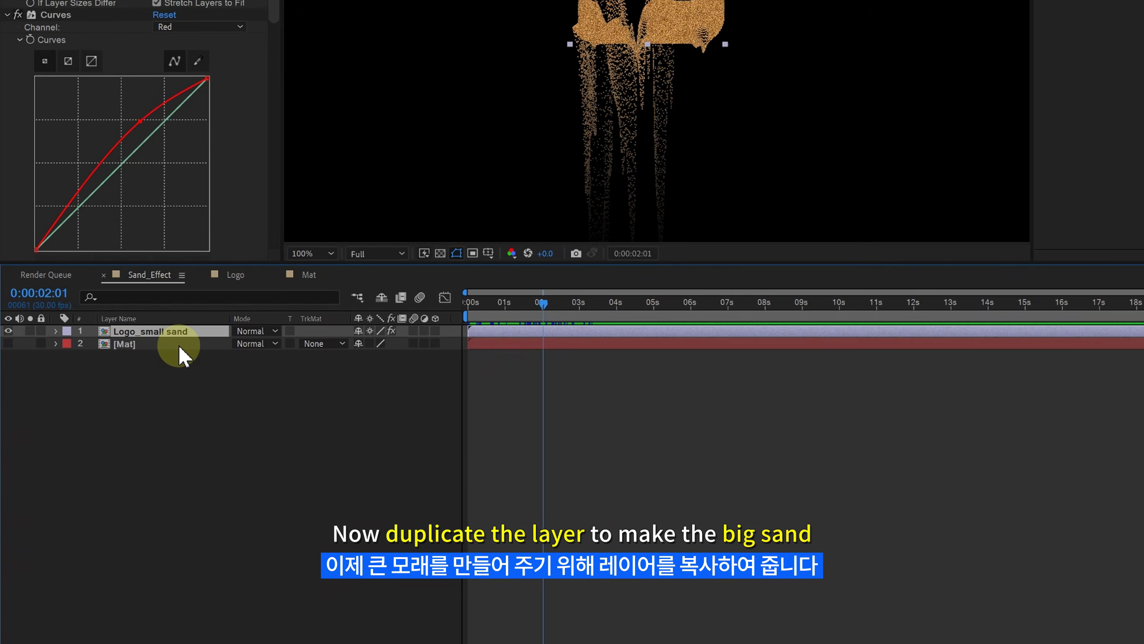
key(Return)
click(140, 331)
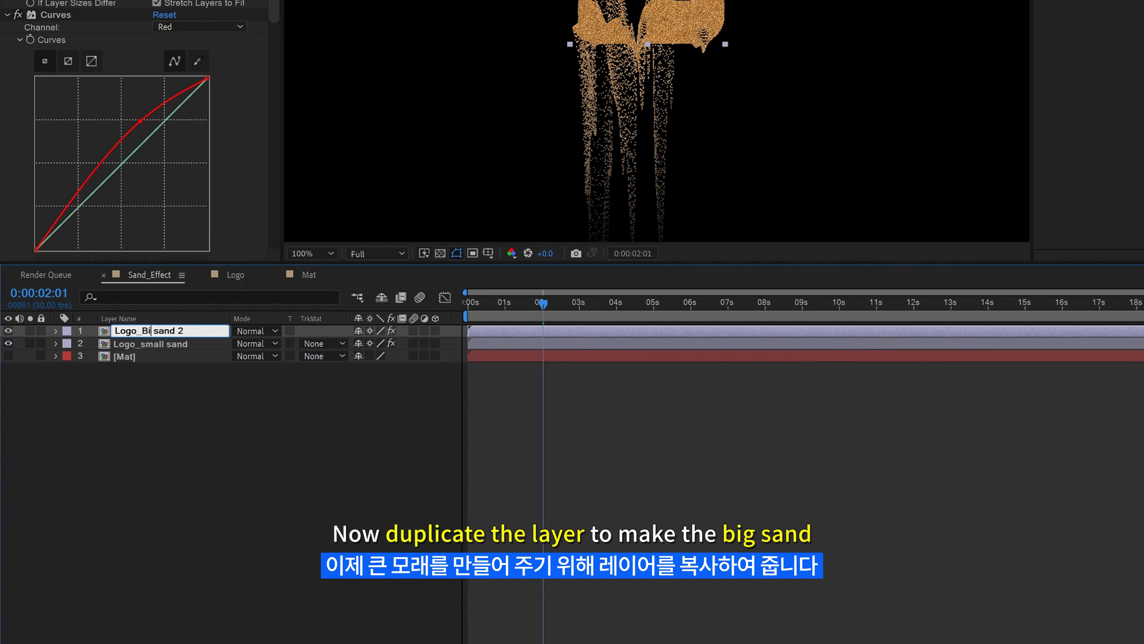
text(Big sand)
key(Return)
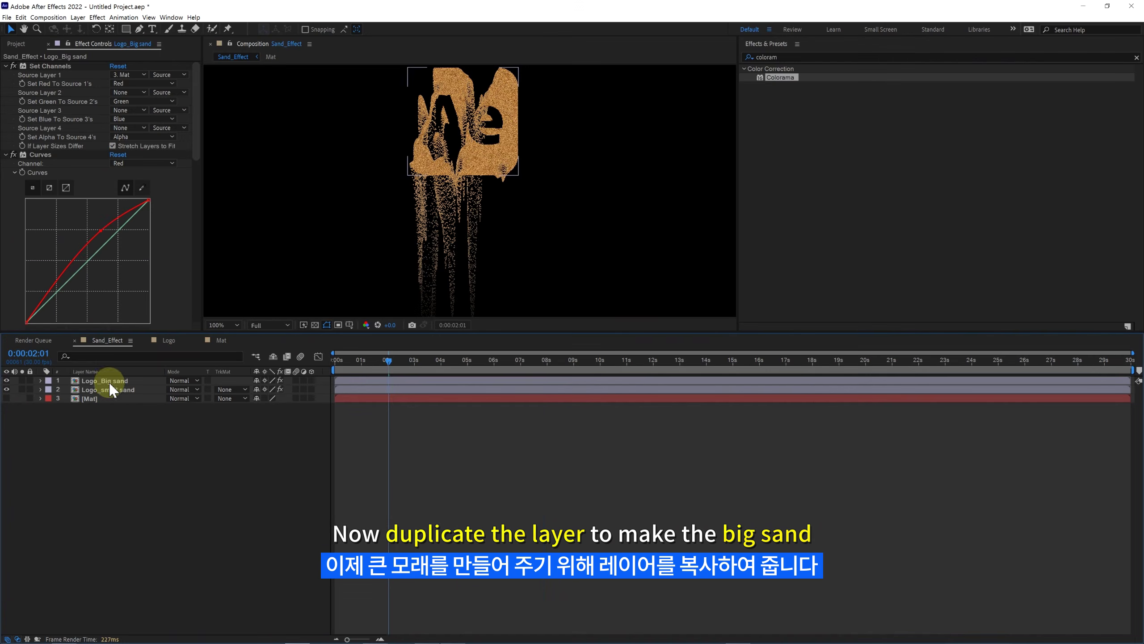
Select the Logo_Big sand layer and collapse all of its effects' settings.
click(108, 381)
drag(480, 161, 480, 164)
click(7, 166)
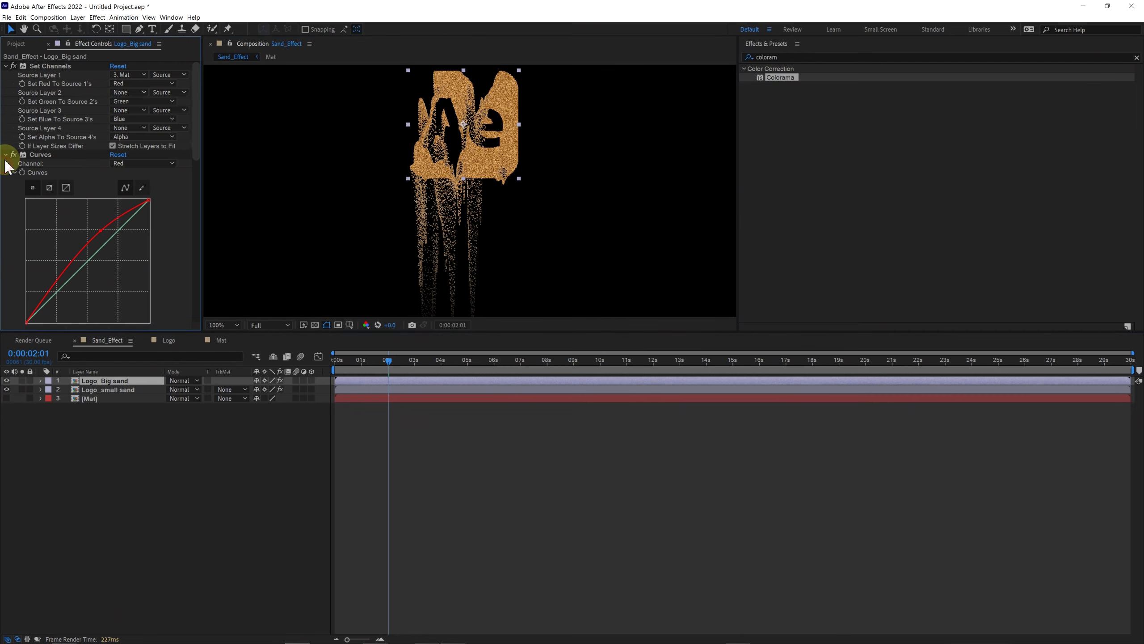
key(ctrl+a)
click(6, 163)
click(30, 171)
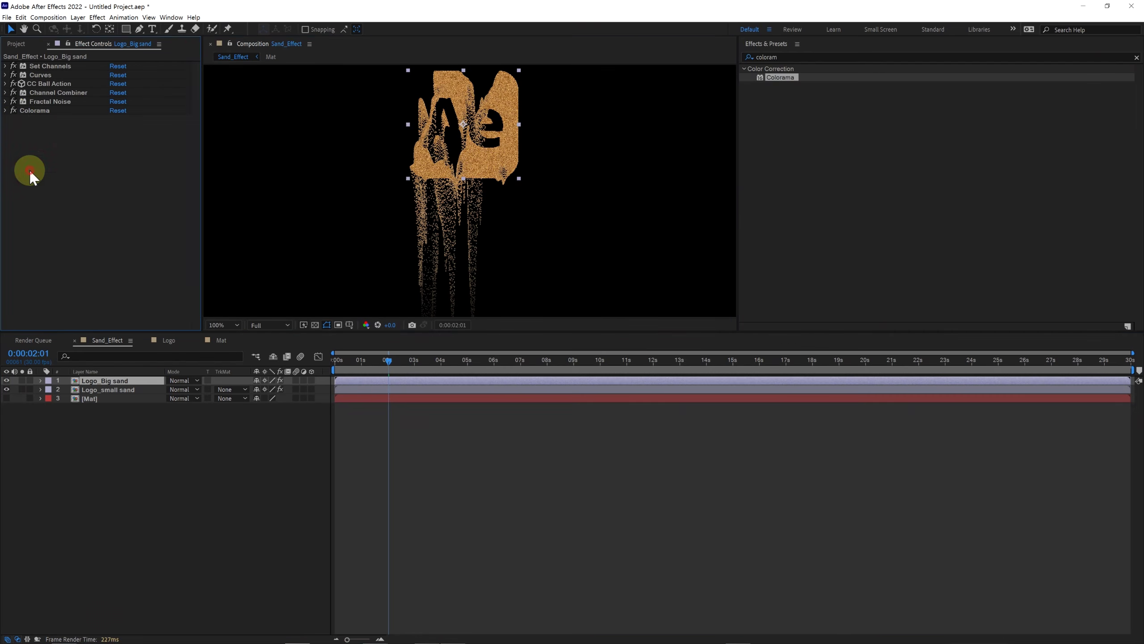
Set CC Ball Action's Grid Spacing to 9 on the Logo_Big sand layer and solo that layer.
click(6, 85)
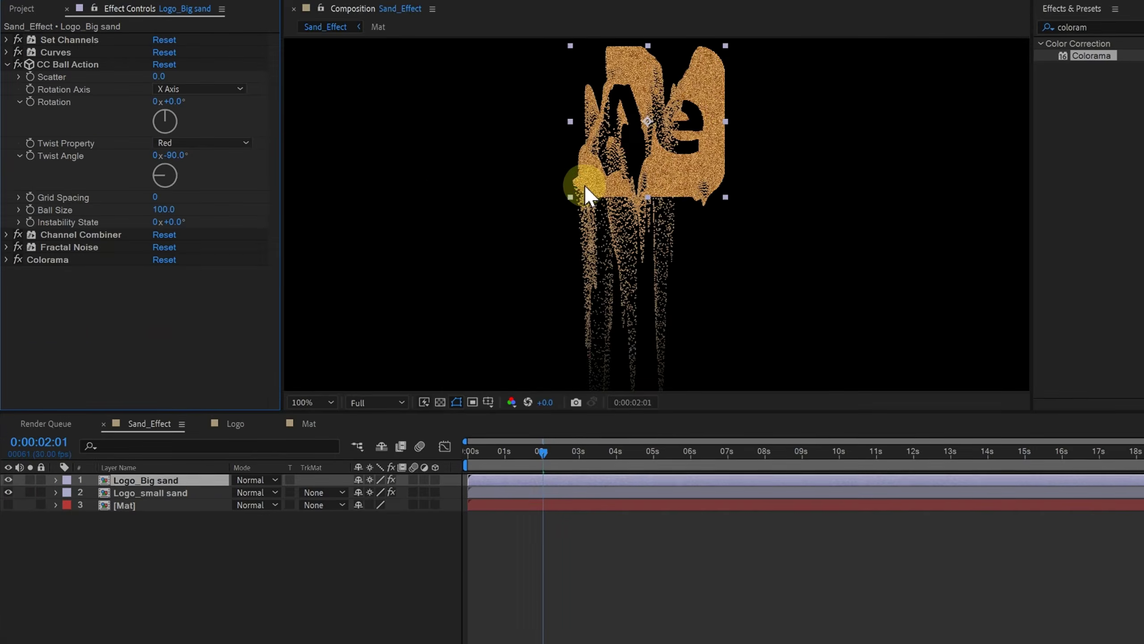
scroll(455, 169, up, 1)
drag(155, 196, 158, 196)
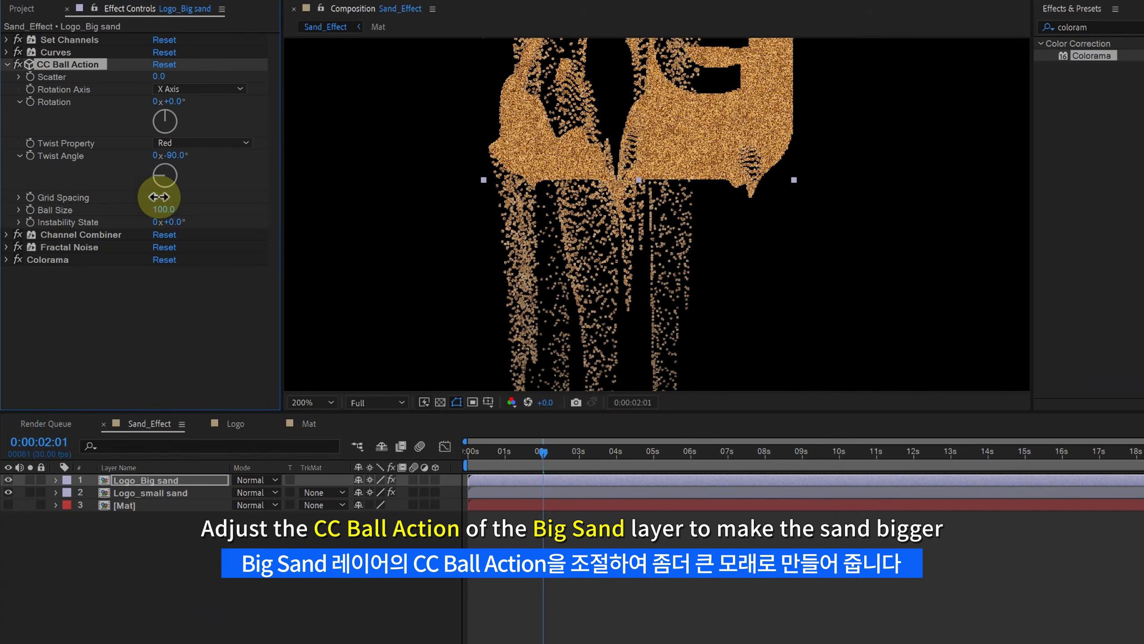
click(30, 477)
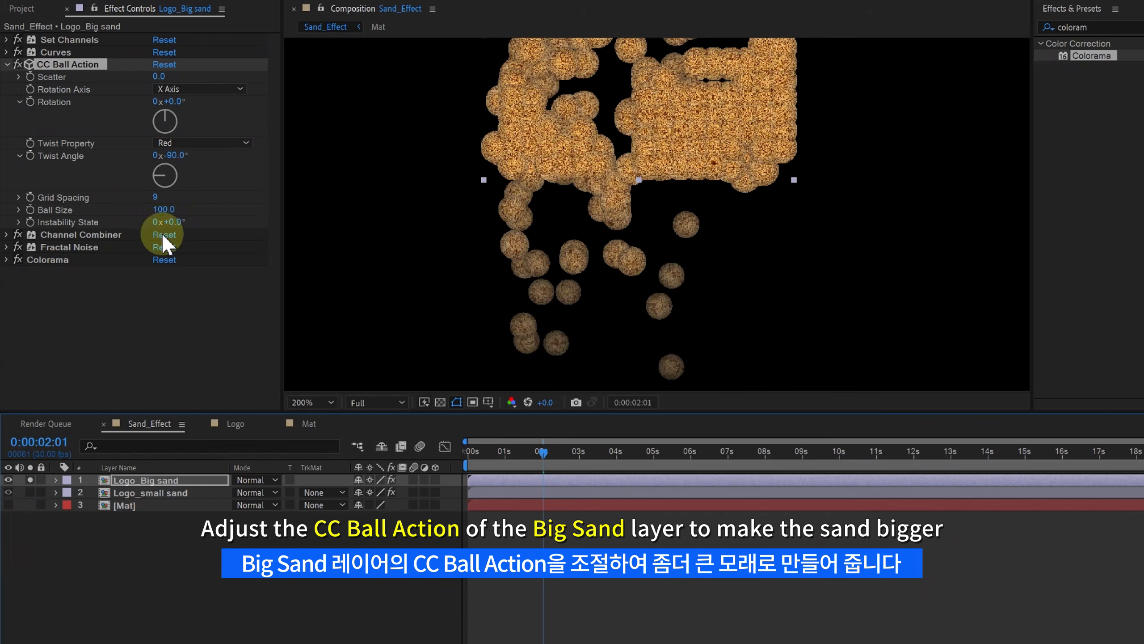
Set CC Ball Action's Ball Size to 24 and Grid Spacing to 1, and scrub the timeline to check the particles.
drag(164, 212, 113, 224)
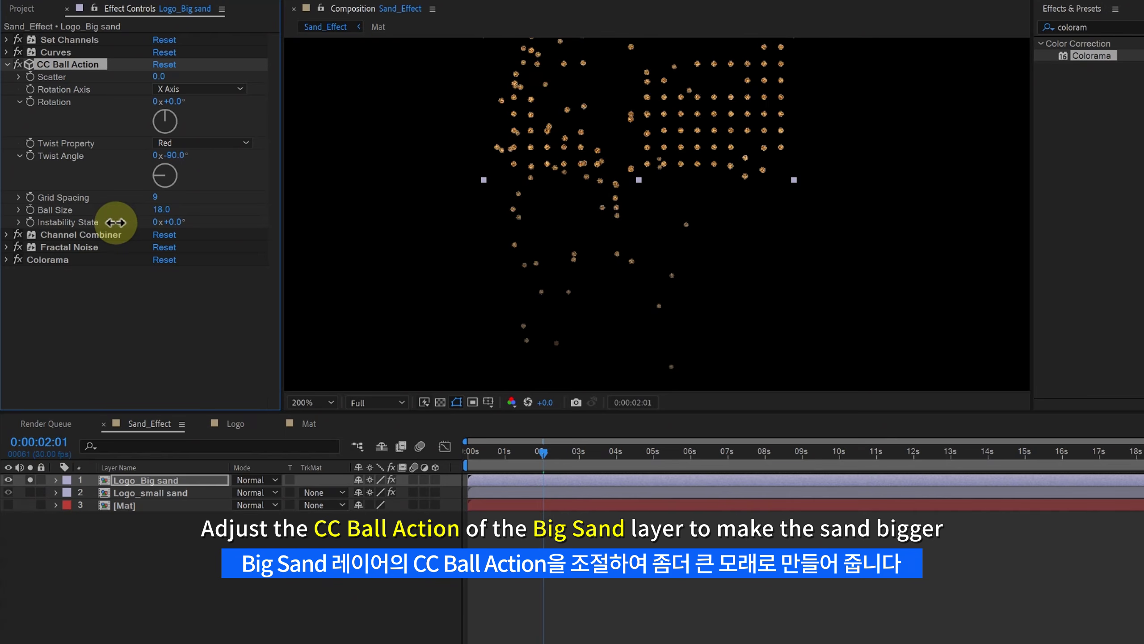
scroll(628, 184, down, 2)
drag(630, 182, 626, 189)
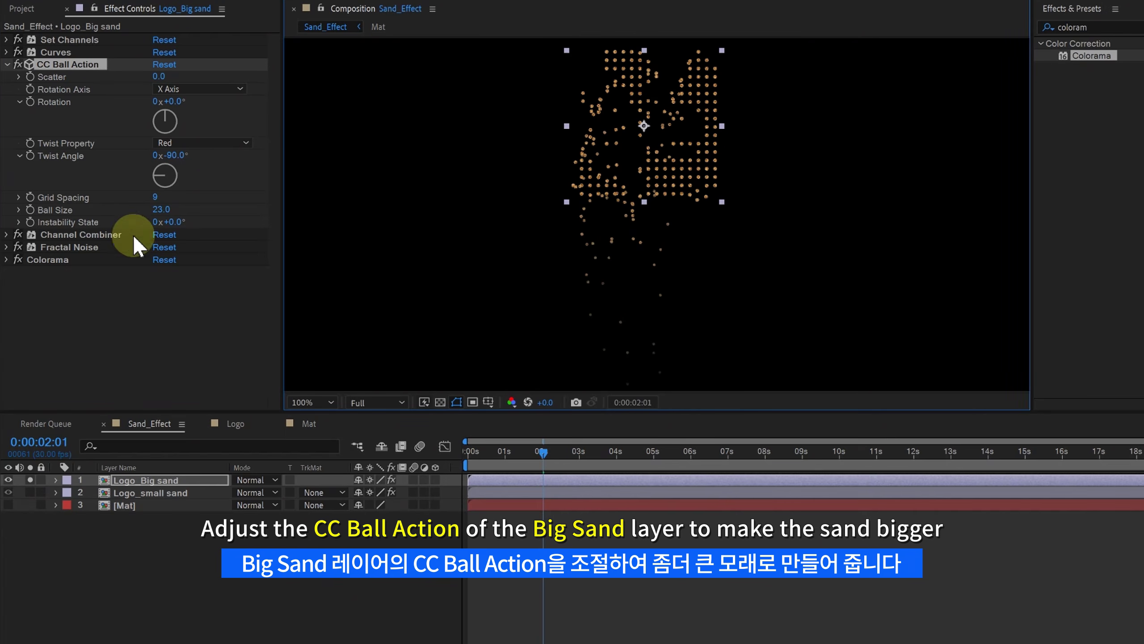
drag(153, 199, 104, 210)
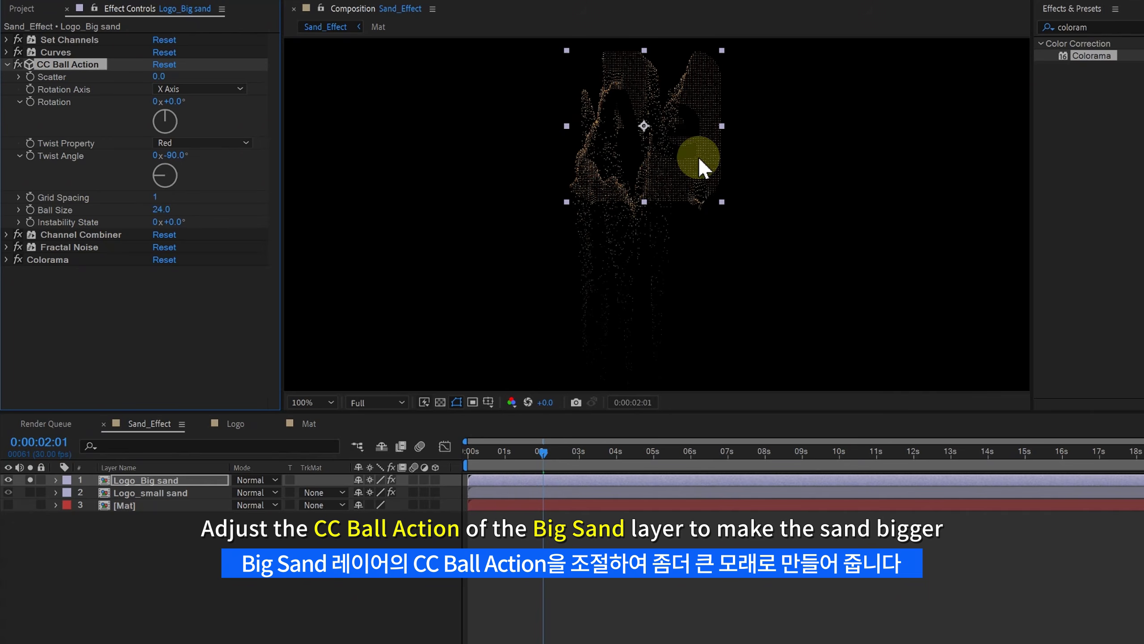
key(period)
drag(528, 455, 449, 461)
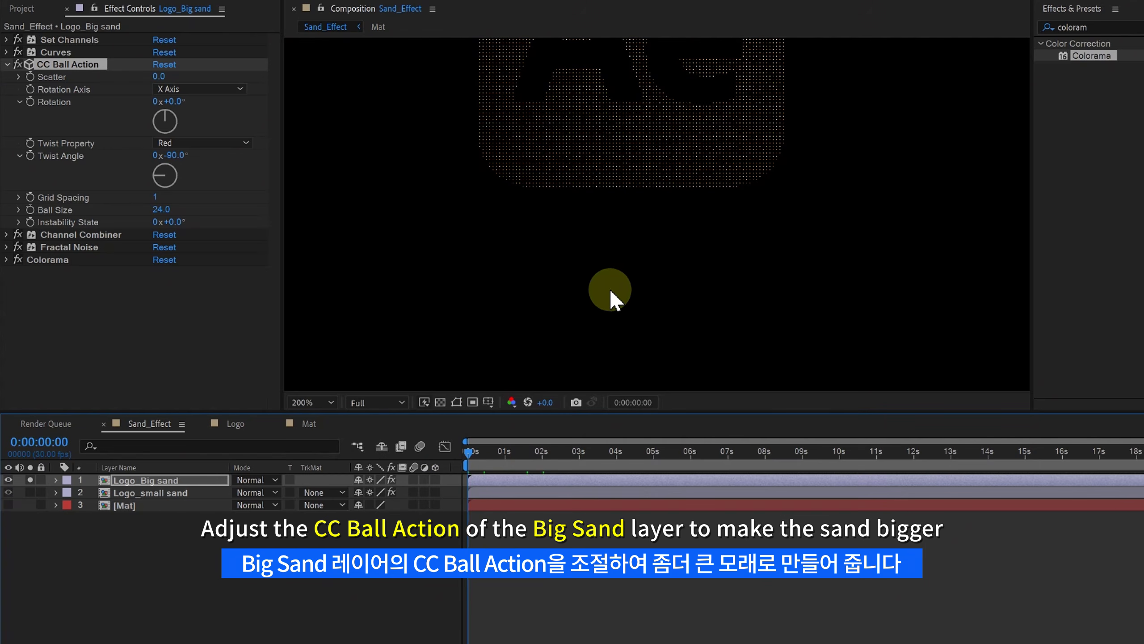
drag(530, 464, 552, 470)
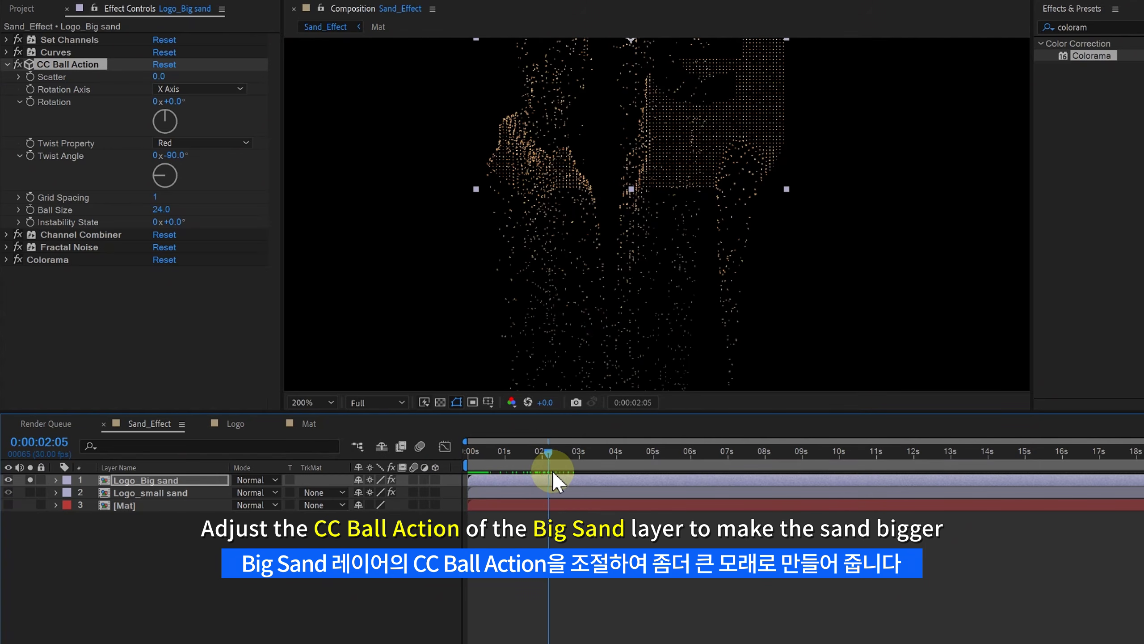
Set CC Ball Action's Grid Spacing to 2 and Scatter to 1 on Logo_Big sand, scrubbing the timeline to check the particles.
key(comma)
click(156, 199)
text(2)
key(Return)
drag(504, 458, 550, 475)
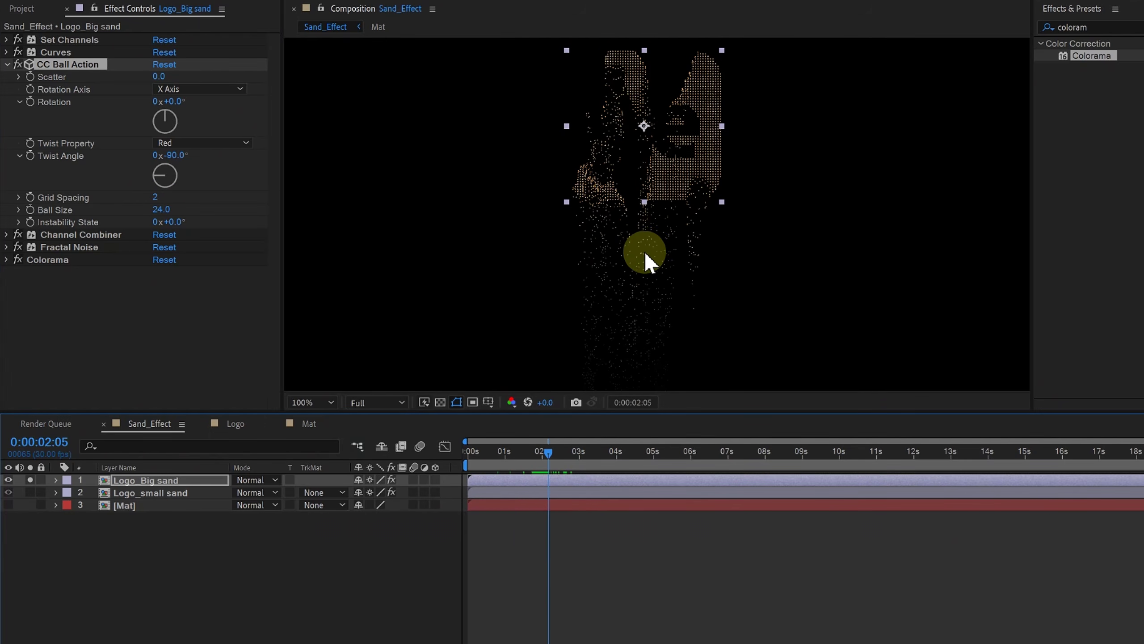
click(163, 77)
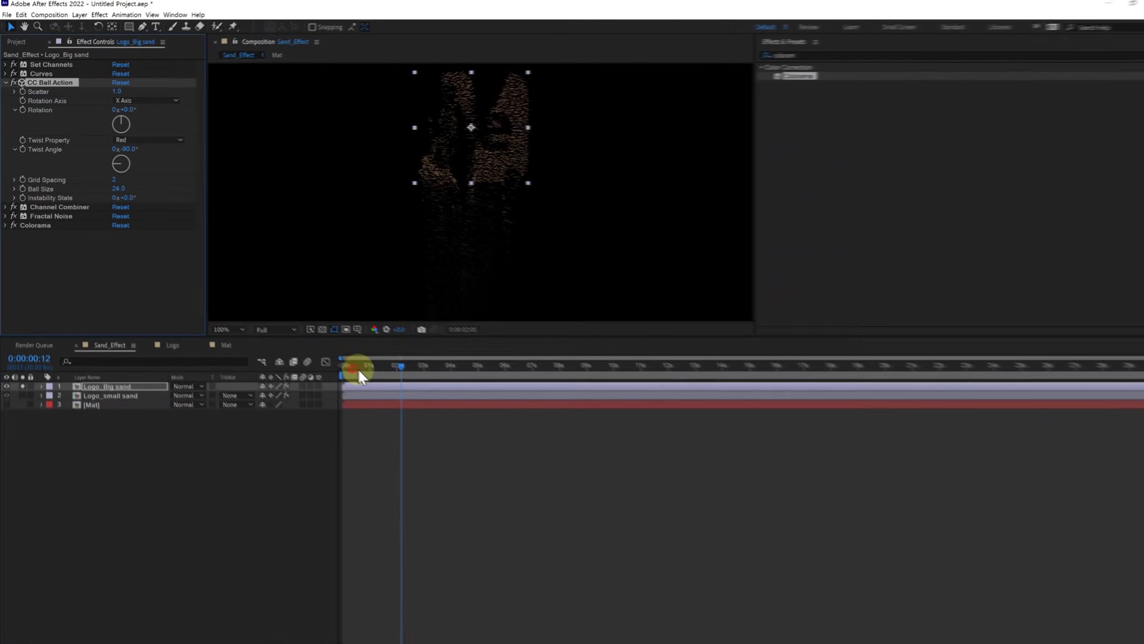
drag(359, 369, 388, 381)
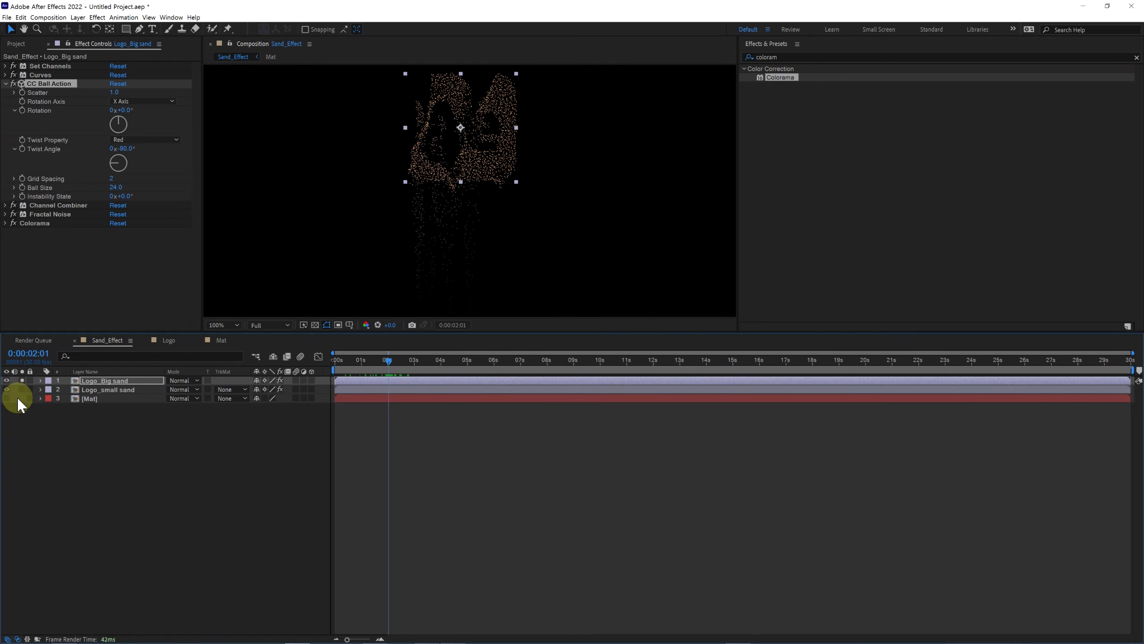
Unsolo the Logo_Big sand layer and inspect both sand layers together around two seconds, toggling the big sand's visibility to compare.
click(22, 381)
scroll(459, 221, up, 2)
key(h)
drag(483, 172, 484, 254)
key(v)
drag(350, 372, 388, 377)
click(6, 380)
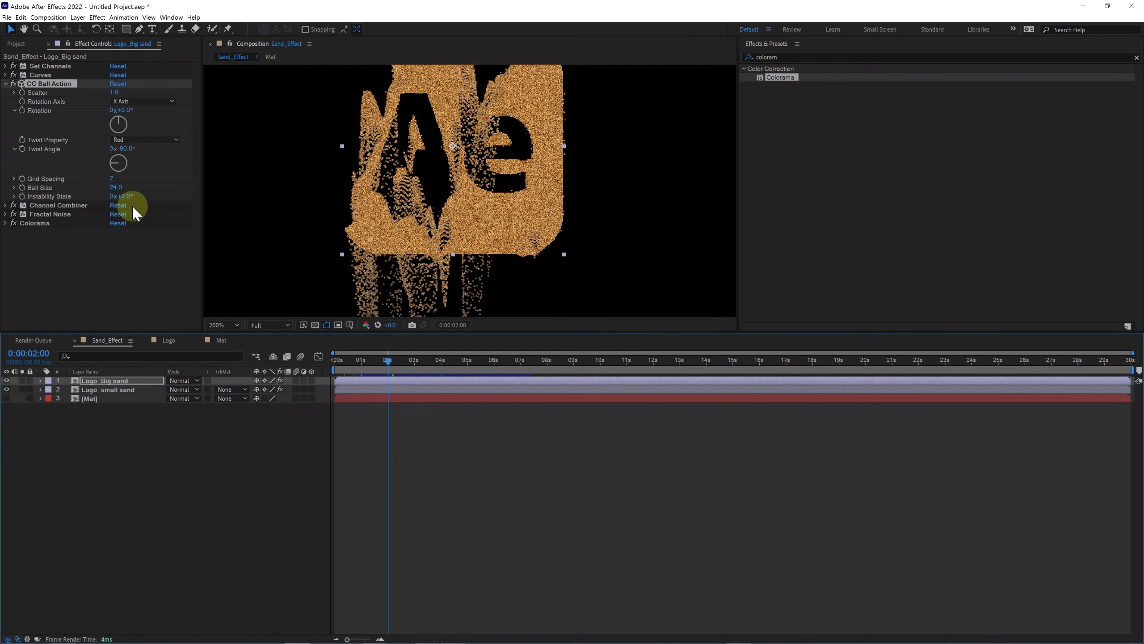
Set CC Ball Action's Scatter to 1.5 and Grid Spacing to 1 on Logo_Big sand, and scrub the timeline to check the particles.
click(118, 93)
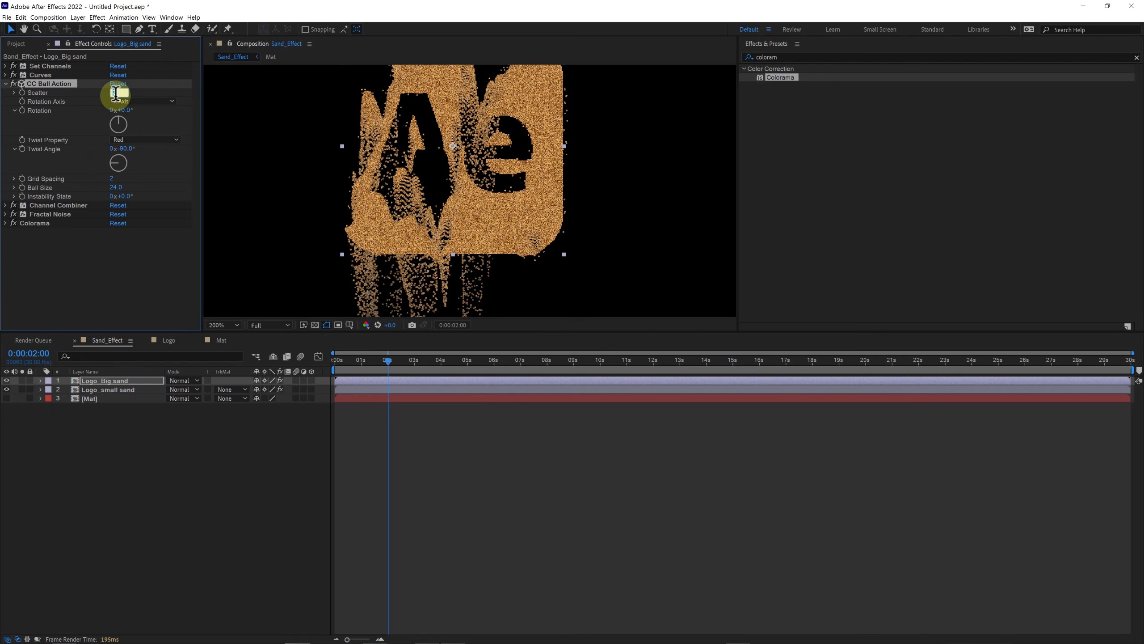
click(114, 239)
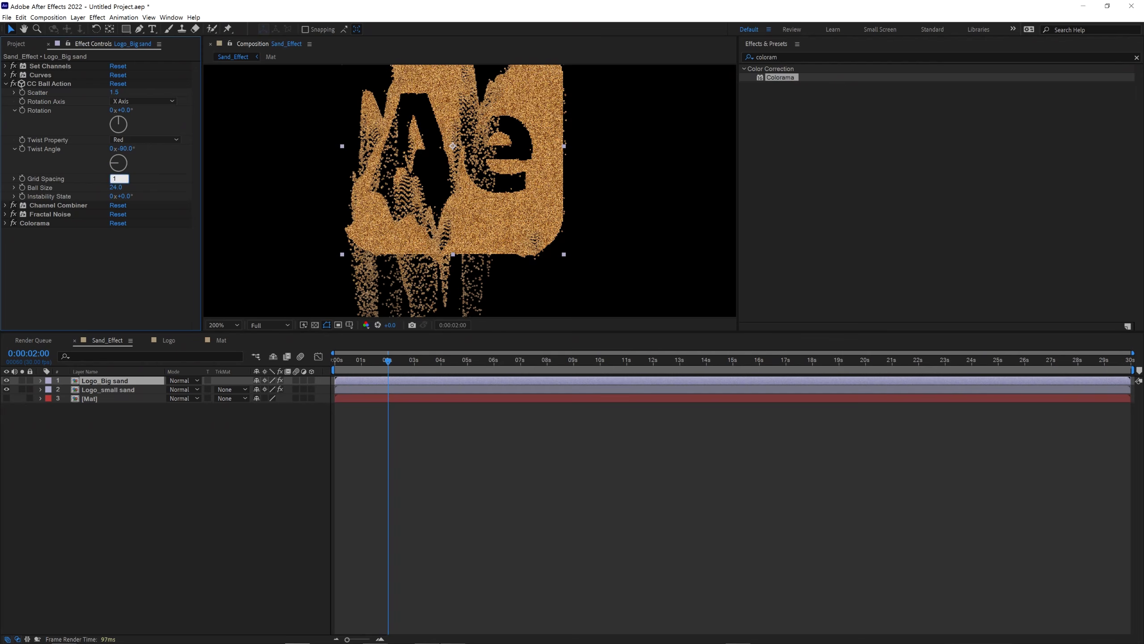
click(110, 180)
drag(357, 368, 390, 386)
scroll(426, 284, down, 2)
drag(438, 263, 430, 233)
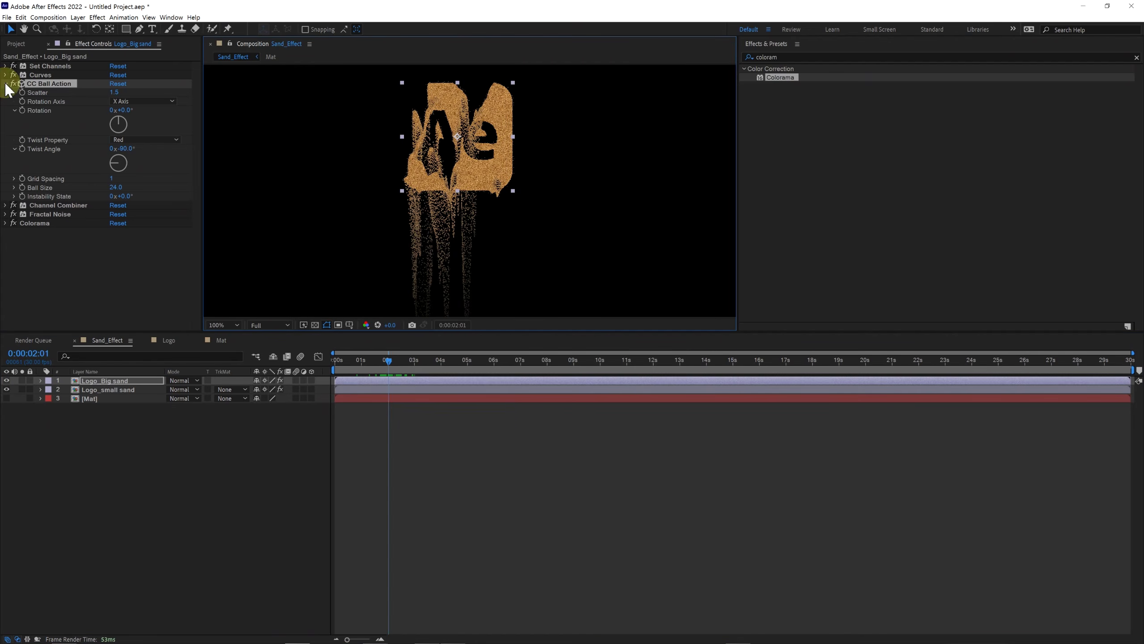
Pull the middle of the red curve further down in Logo_Big sand's Curves effect and scrub the timeline to check the fall speed.
click(5, 84)
click(5, 75)
drag(113, 157, 182, 203)
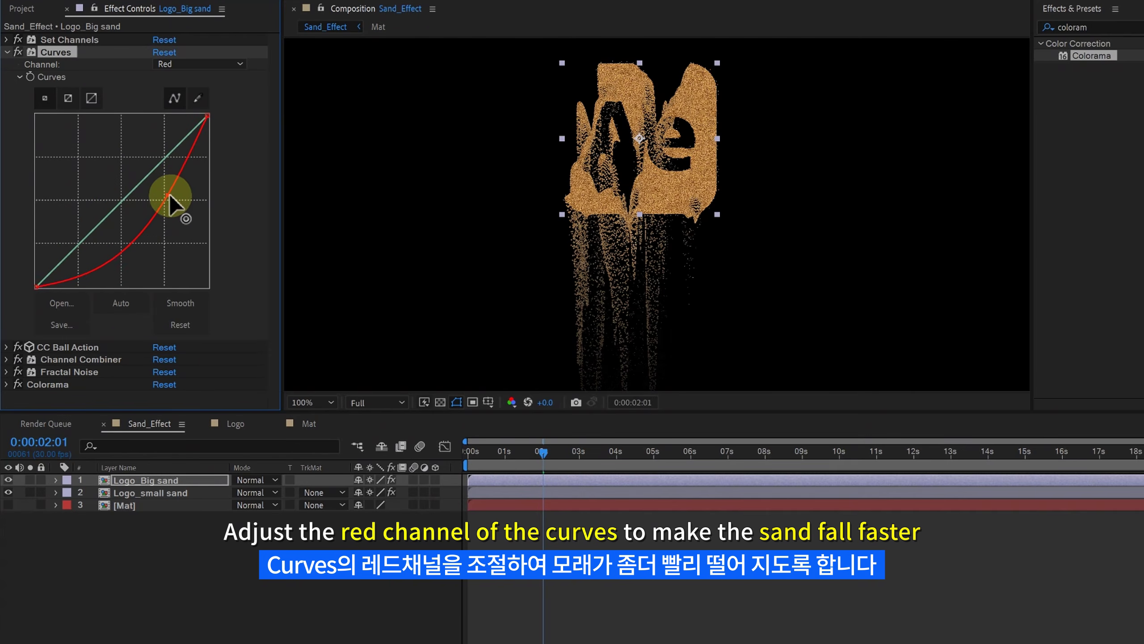
drag(501, 463, 559, 471)
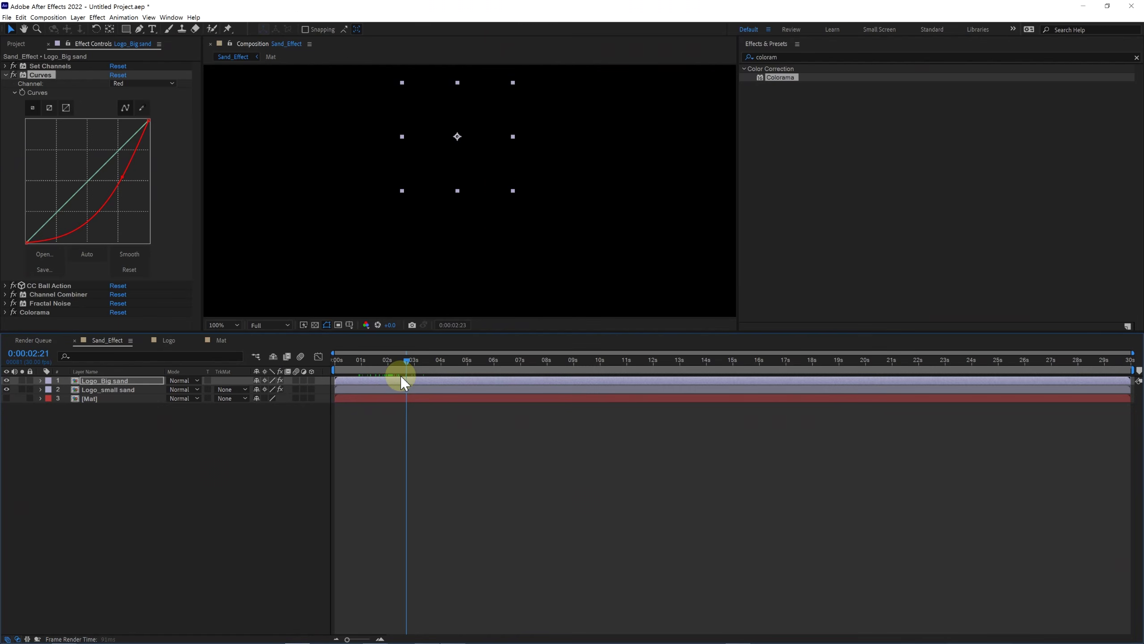
mouse_move(401, 378)
mouse_down()
mouse_move(378, 376)
mouse_move(392, 378)
mouse_up()
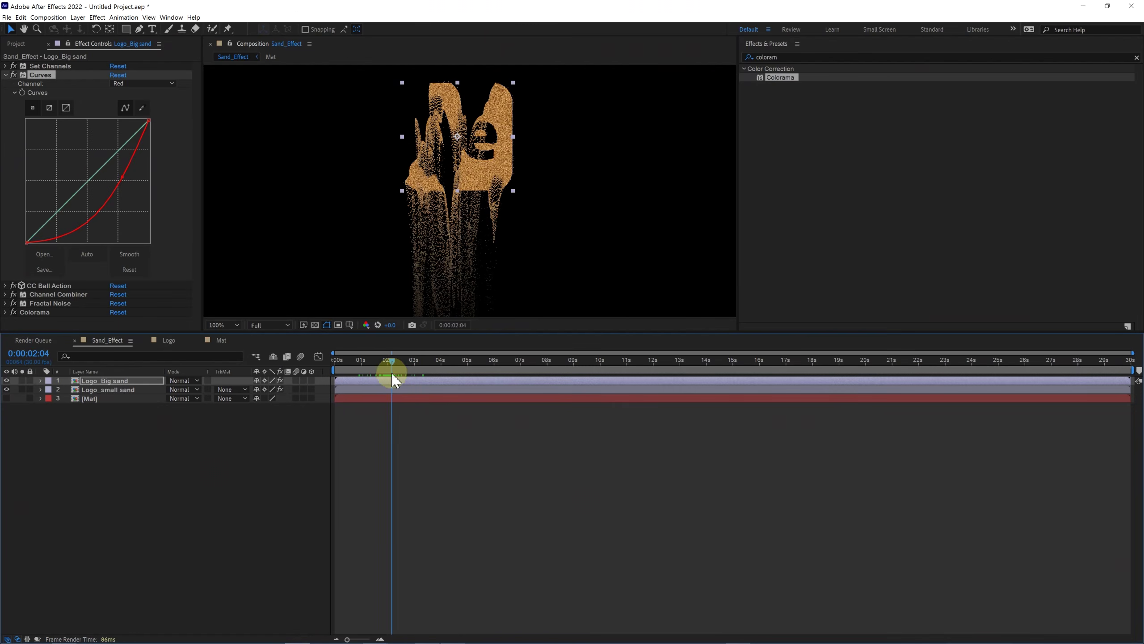
scroll(504, 151, up, 2)
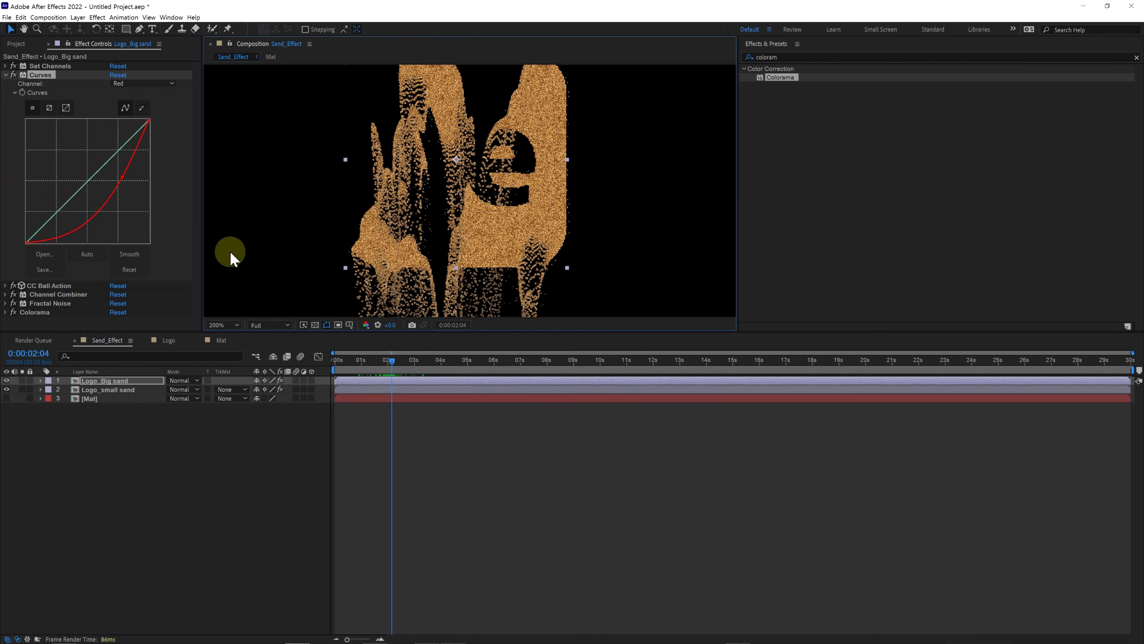
Set Fractal Noise's Contrast to 36 on the Logo_small sand layer.
click(72, 454)
click(95, 389)
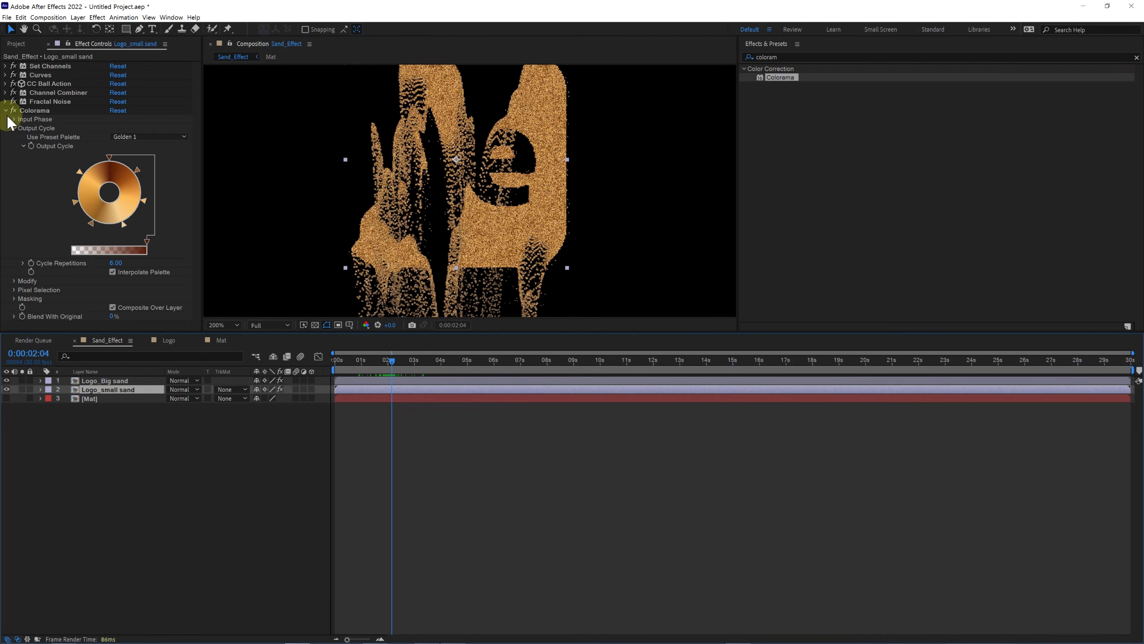
click(6, 110)
click(6, 101)
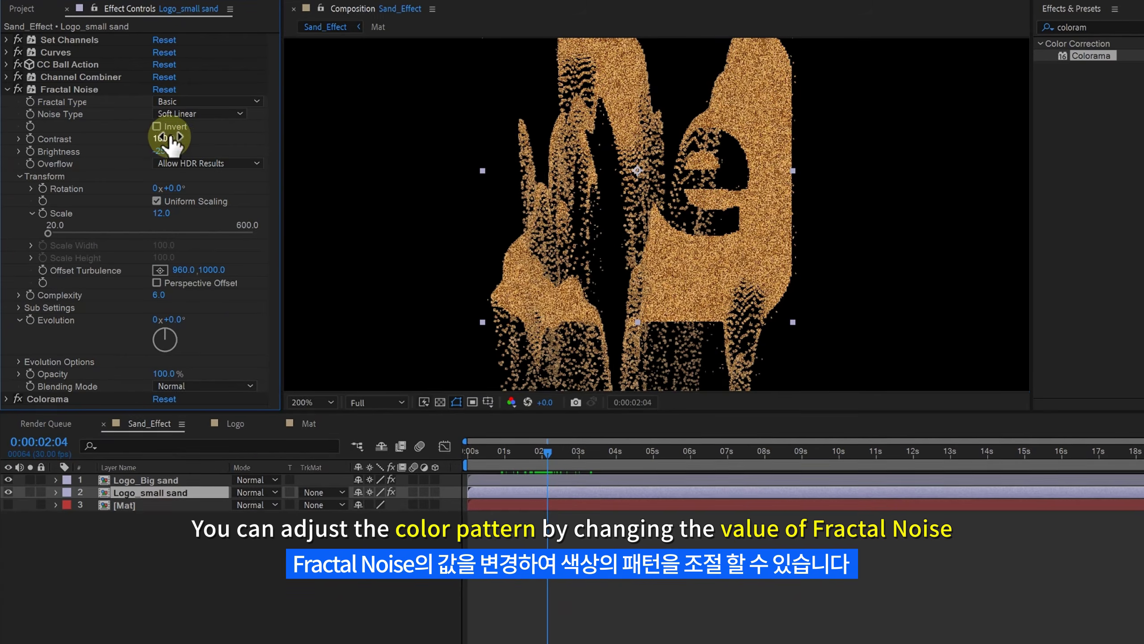
drag(174, 144, 138, 152)
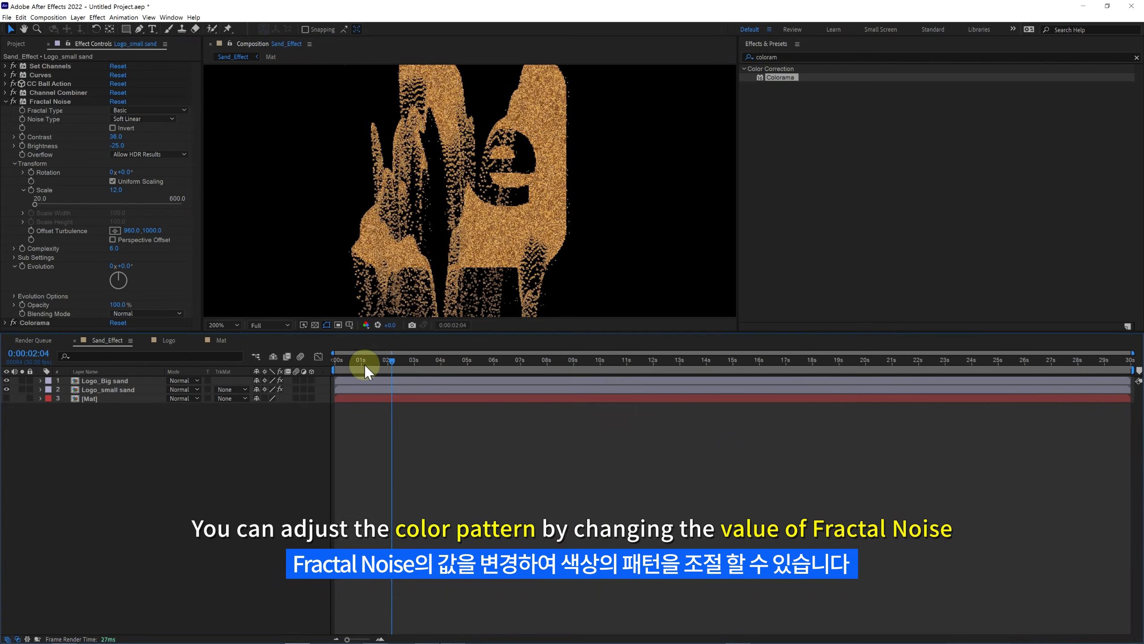
Start the Sand_Effect work area at 0:00:01:10 and preview the logo falling apart up to about three seconds.
mouse_move(364, 364)
mouse_down()
mouse_move(418, 376)
mouse_move(353, 374)
mouse_up()
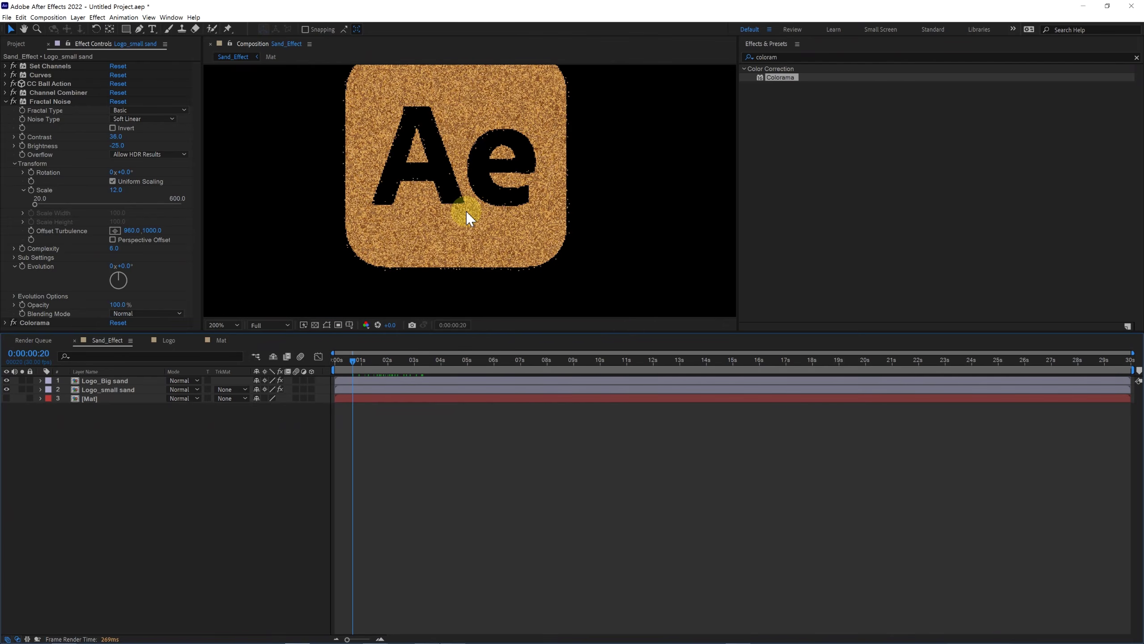
key(space)
key(space)
mouse_move(368, 368)
mouse_down()
mouse_move(362, 361)
mouse_move(395, 367)
mouse_move(371, 370)
mouse_up()
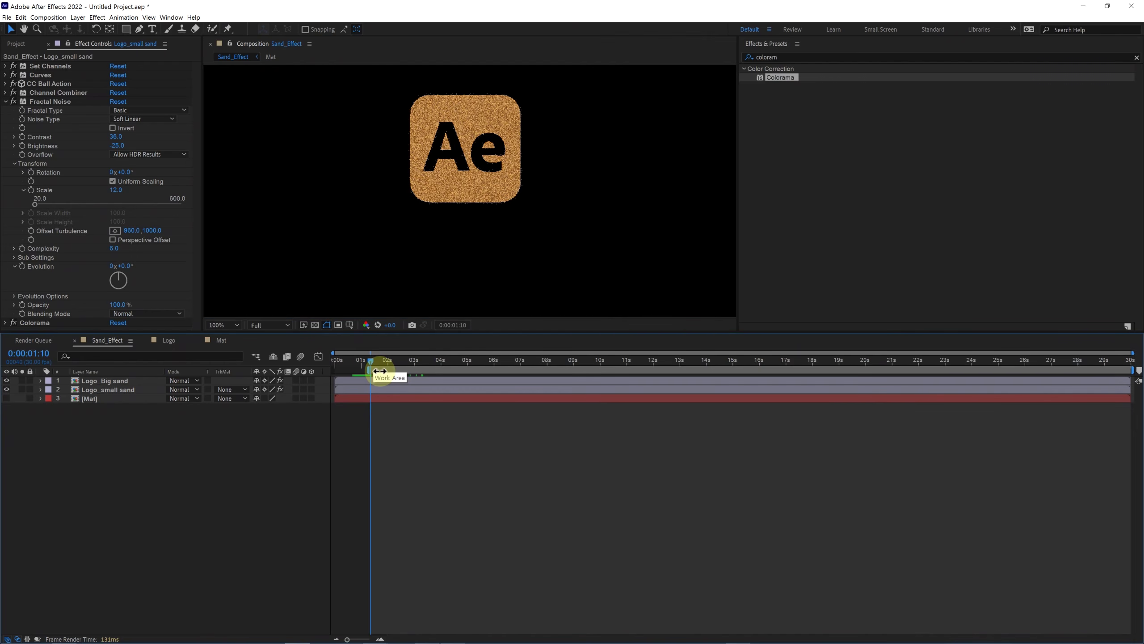
key(space)
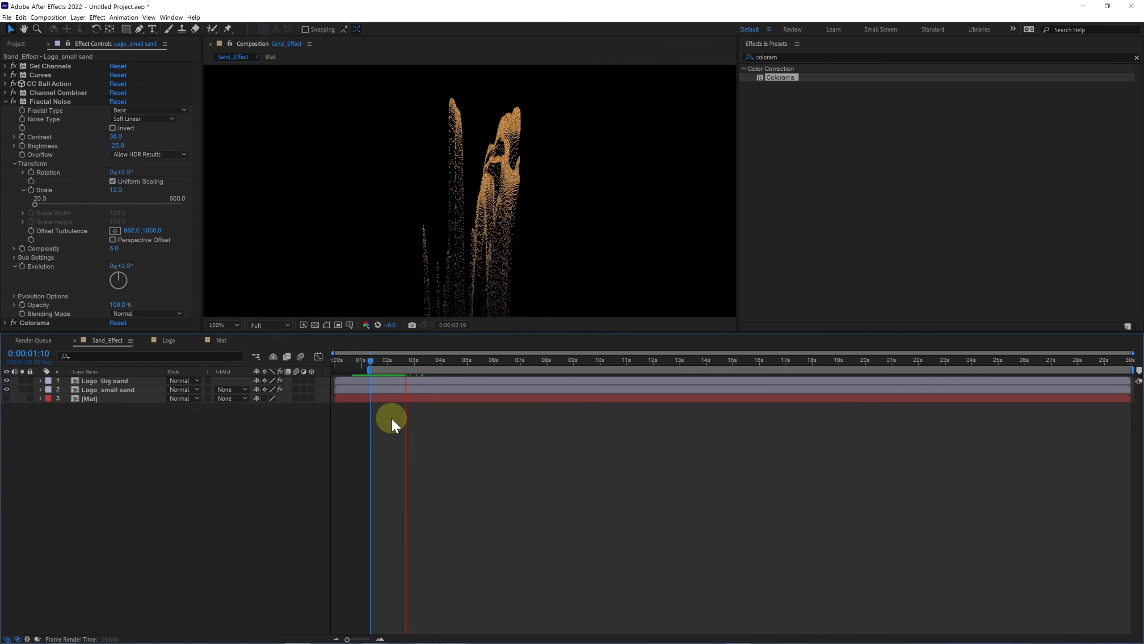
mouse_move(374, 360)
mouse_down()
mouse_move(422, 377)
mouse_move(378, 377)
mouse_move(414, 389)
mouse_move(384, 384)
mouse_move(415, 391)
mouse_move(411, 432)
mouse_up()
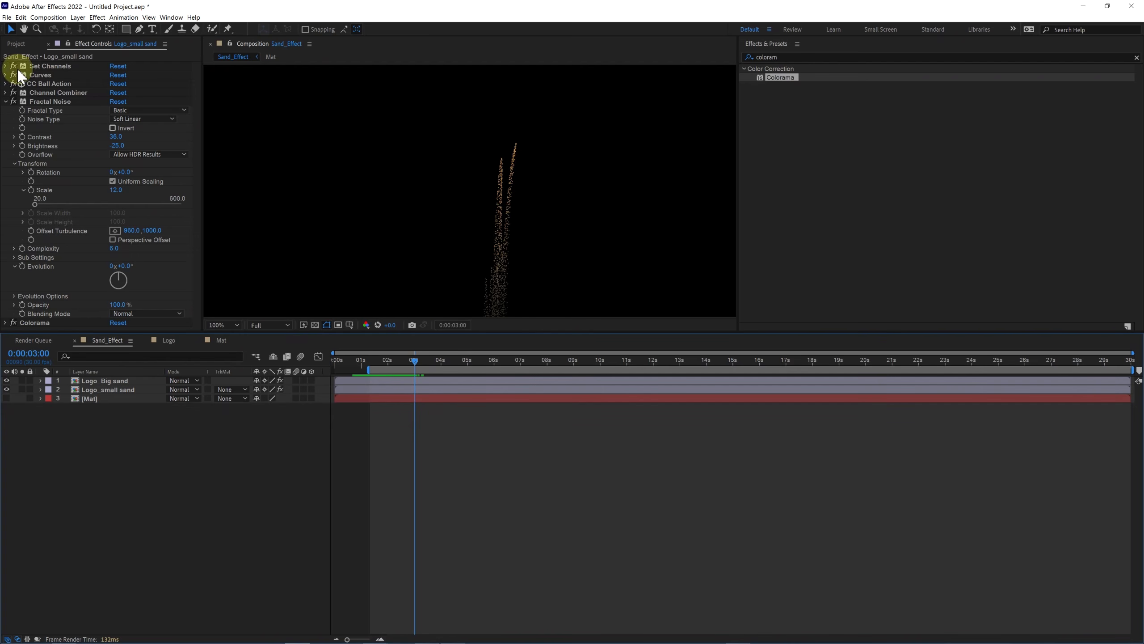
Create a new composition from the Sand_Effect composition in the project.
click(15, 44)
click(30, 217)
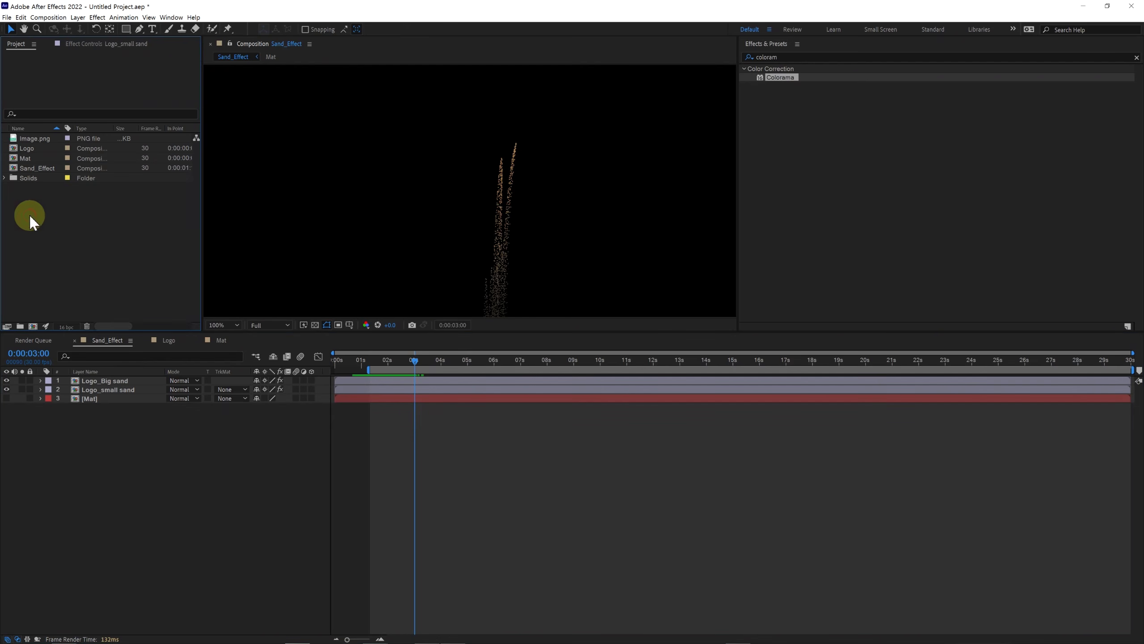
drag(34, 168, 43, 187)
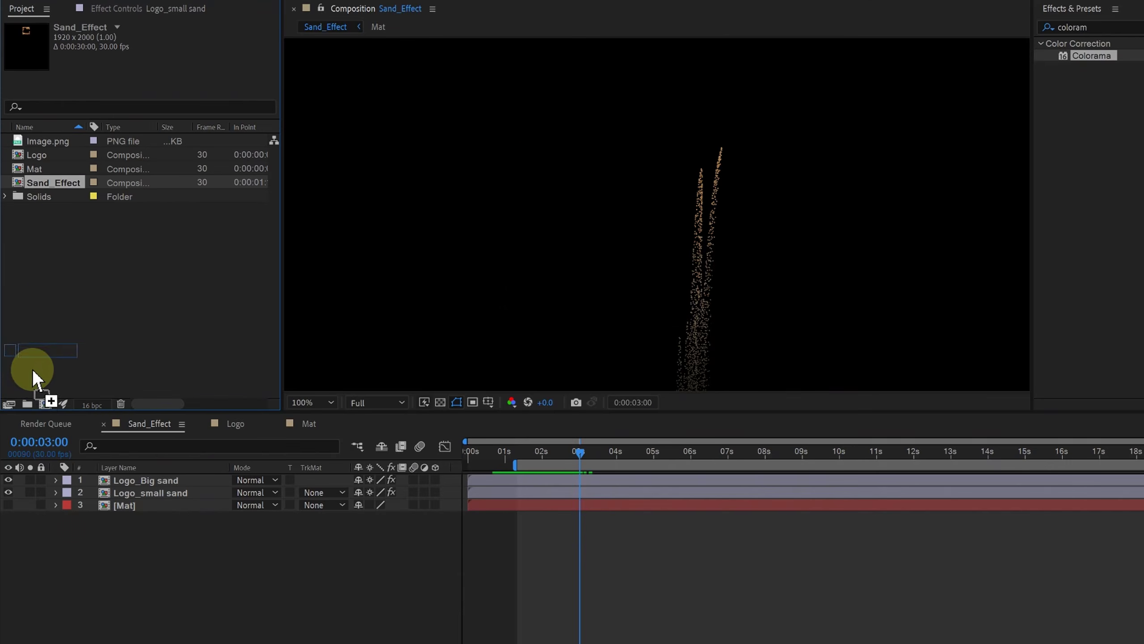
drag(32, 368, 46, 399)
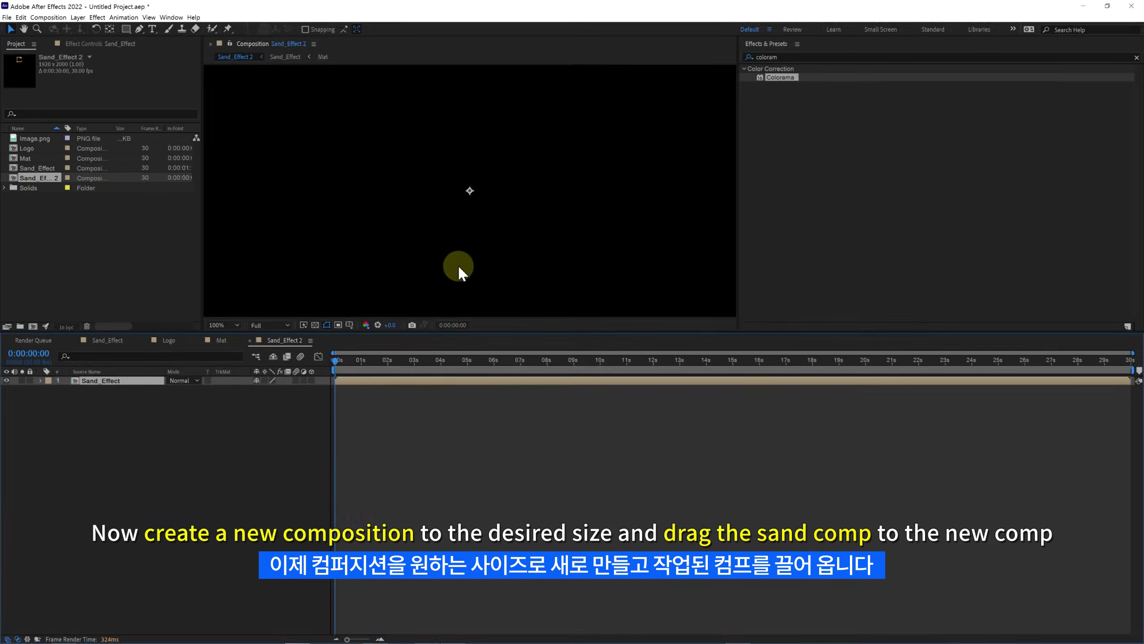
Apply the HDTV 1080 29.97 preset to the new composition.
key(comma)
key(comma)
right_click(276, 339)
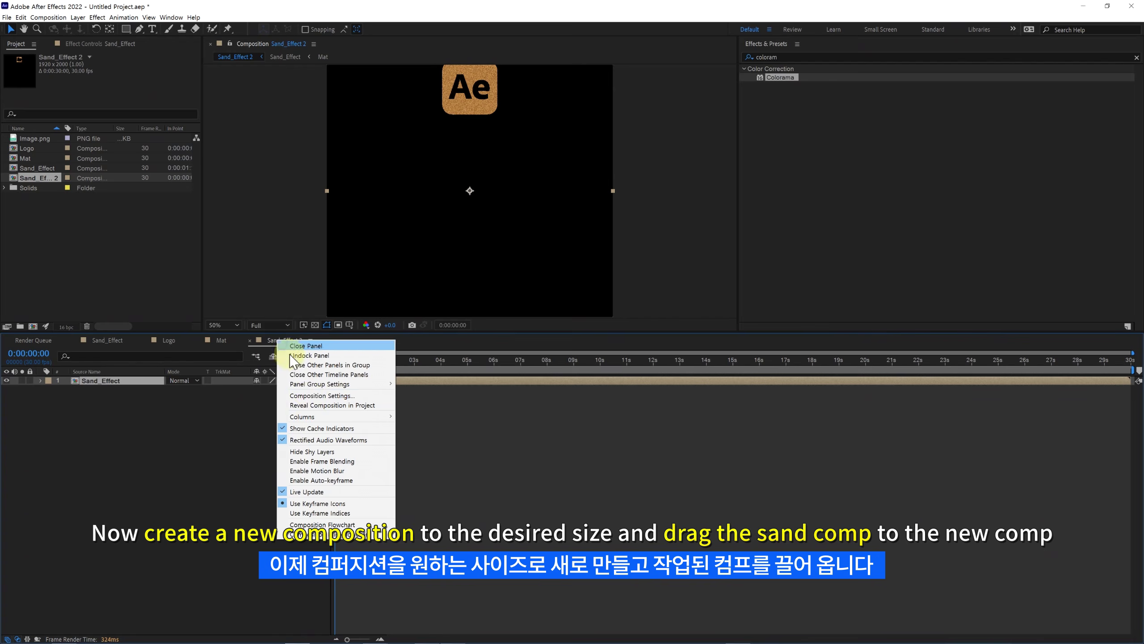
click(311, 397)
click(741, 108)
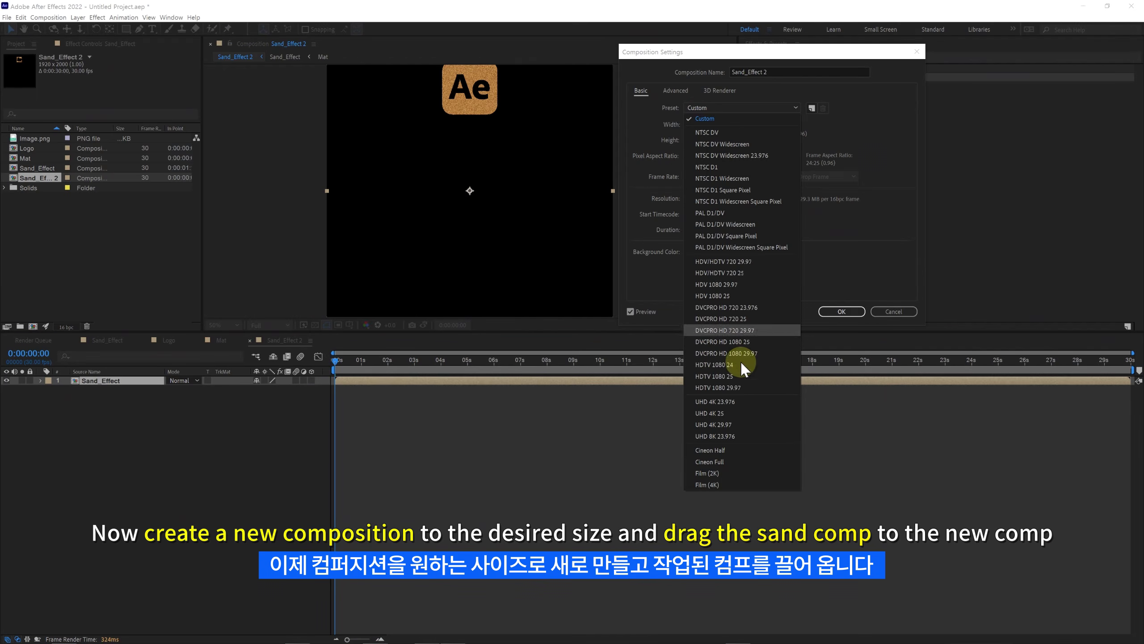
click(745, 383)
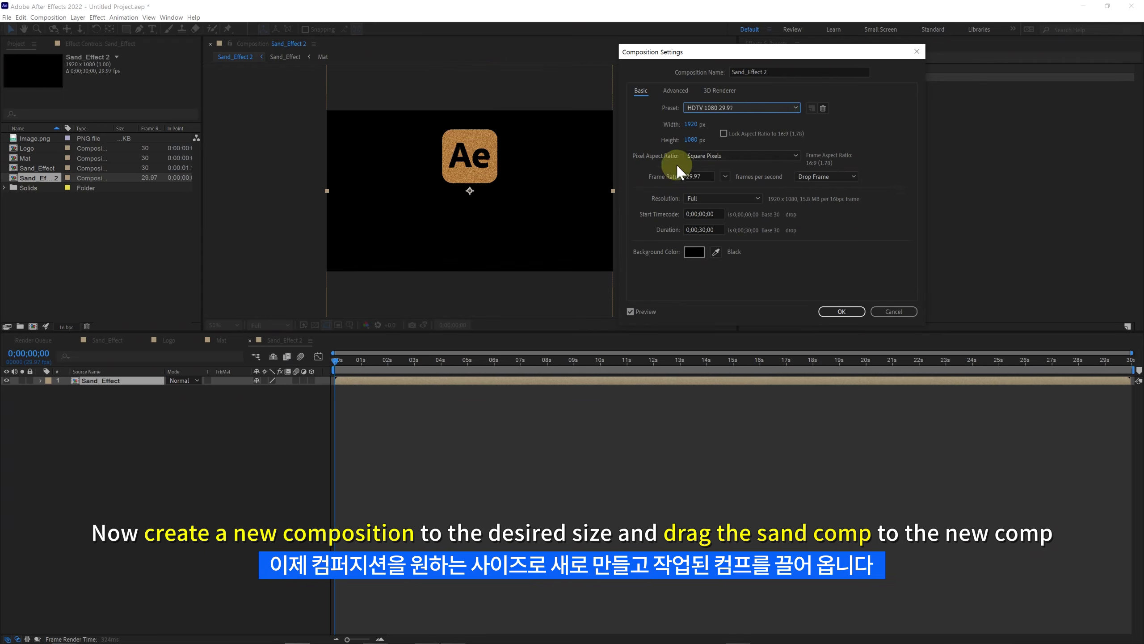
click(842, 311)
Move the Sand_Effect layer down so the logo sits near the centre of the frame, and scrub to about two seconds.
drag(485, 159, 509, 256)
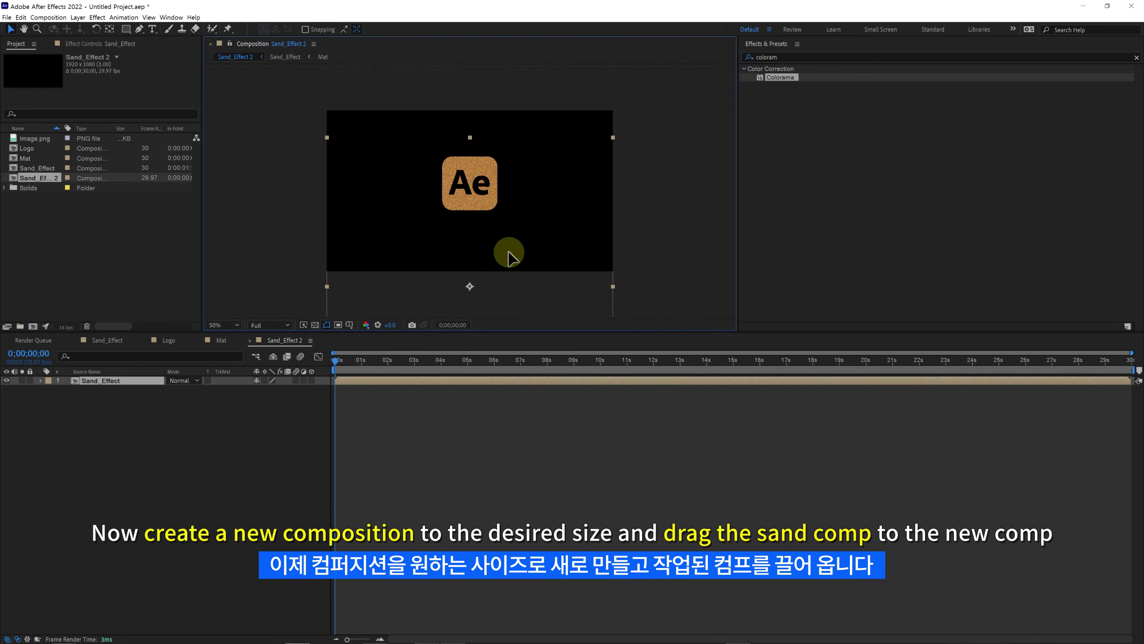
key(h)
key(period)
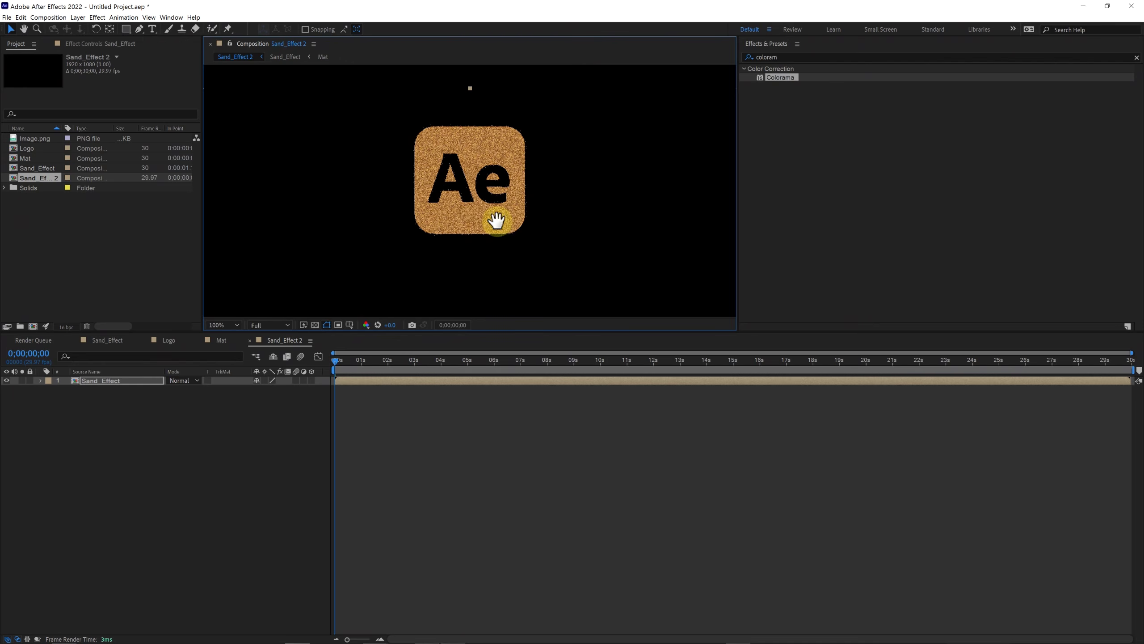
drag(342, 366, 378, 371)
drag(395, 333, 397, 397)
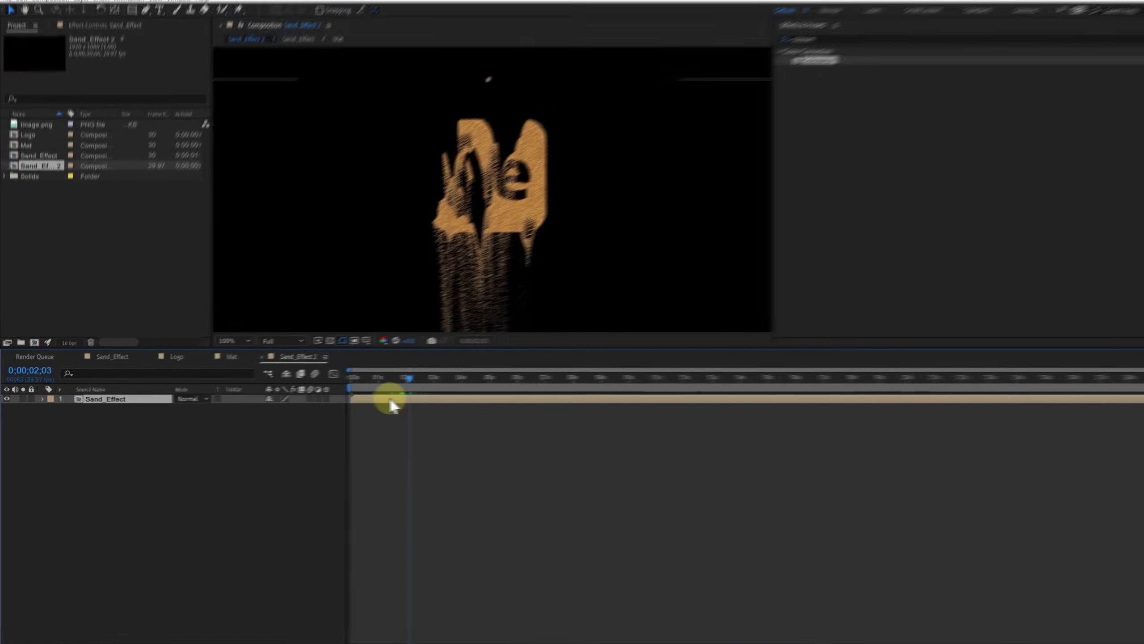
Duplicate the Sand_Effect layer and delay the lower copy's start by a fraction of a second.
key(ctrl+d)
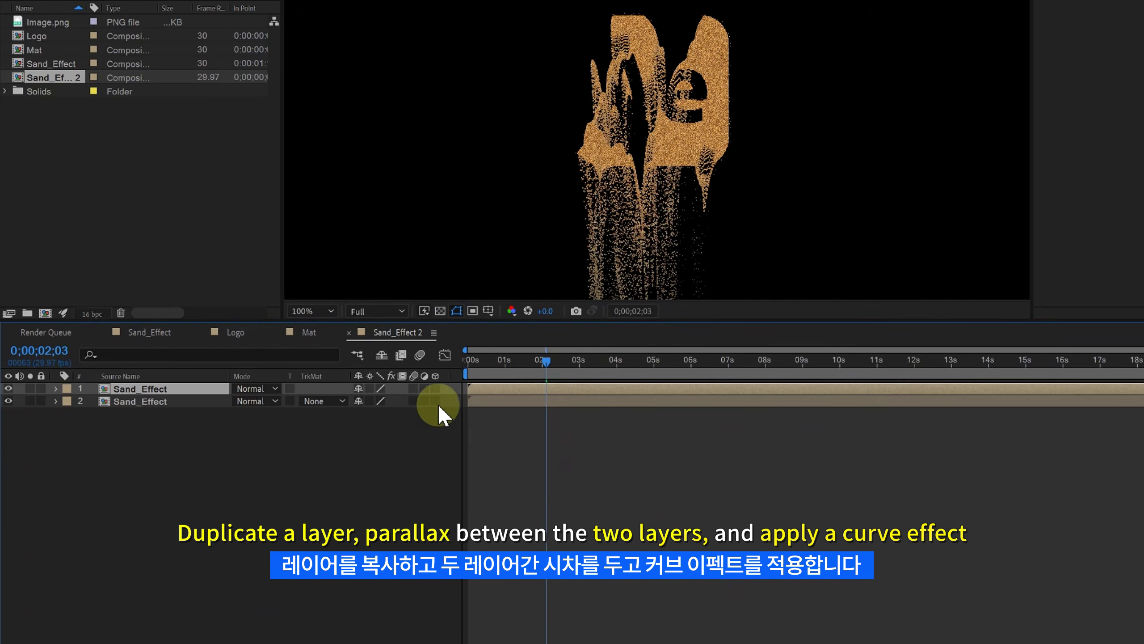
click(476, 399)
drag(487, 398, 497, 400)
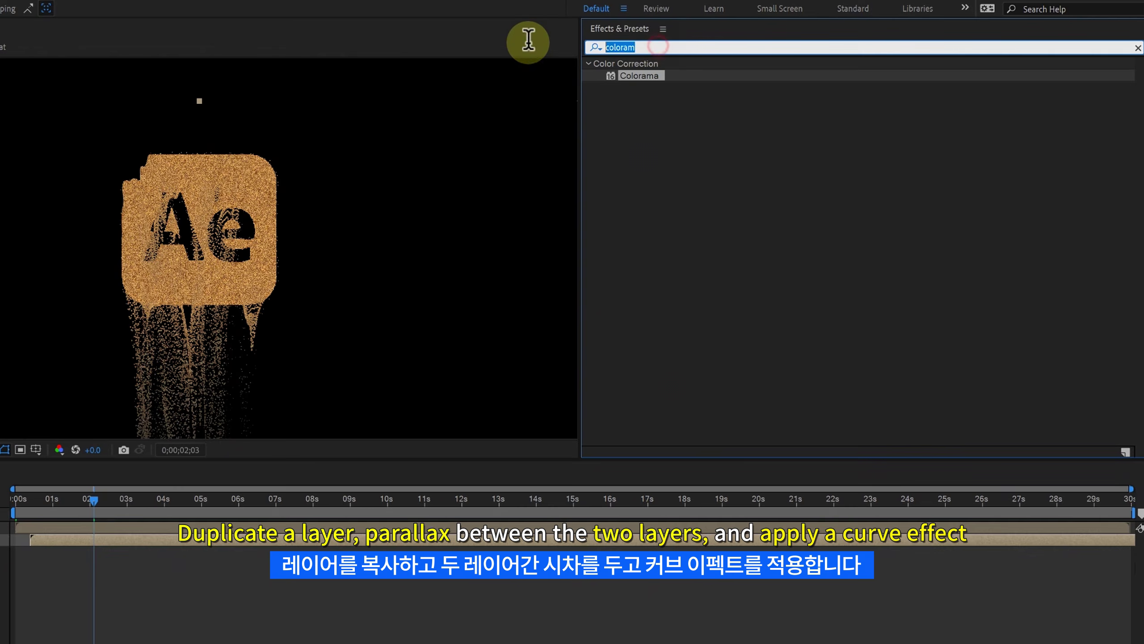
Apply the Curves effect to the lower Sand_Effect layer and raise the RGB curve to brighten it.
text(cu)
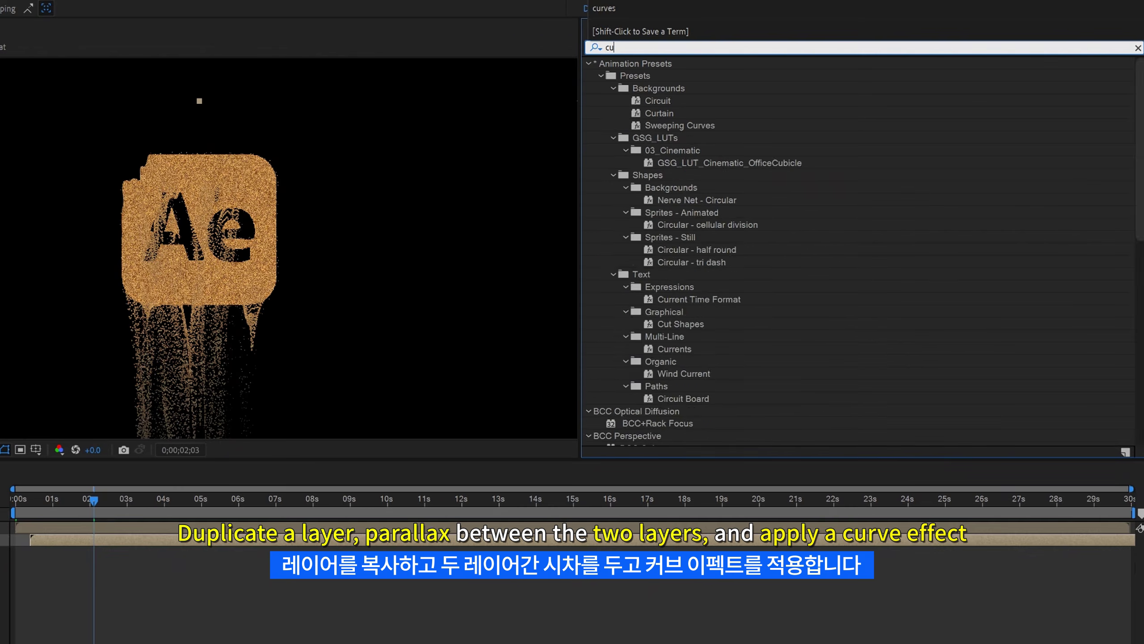
text(rv)
drag(647, 131, 145, 495)
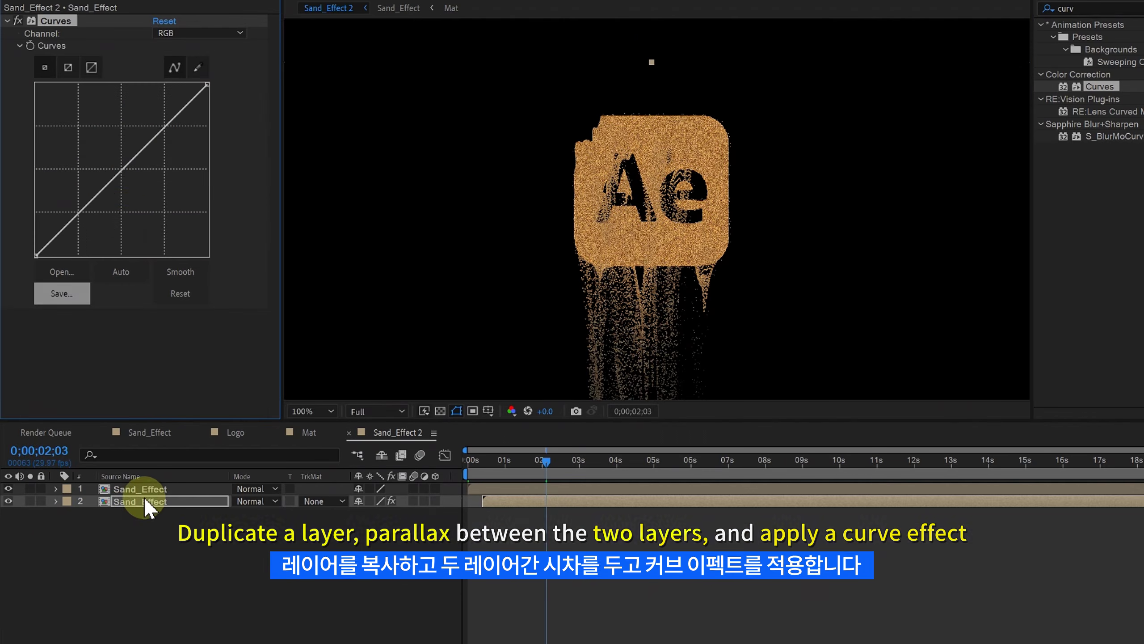
drag(156, 123, 144, 114)
Check the timing of the two layers and shift the lower Sand_Effect layer slightly earlier to shorten its delay.
drag(478, 457, 510, 470)
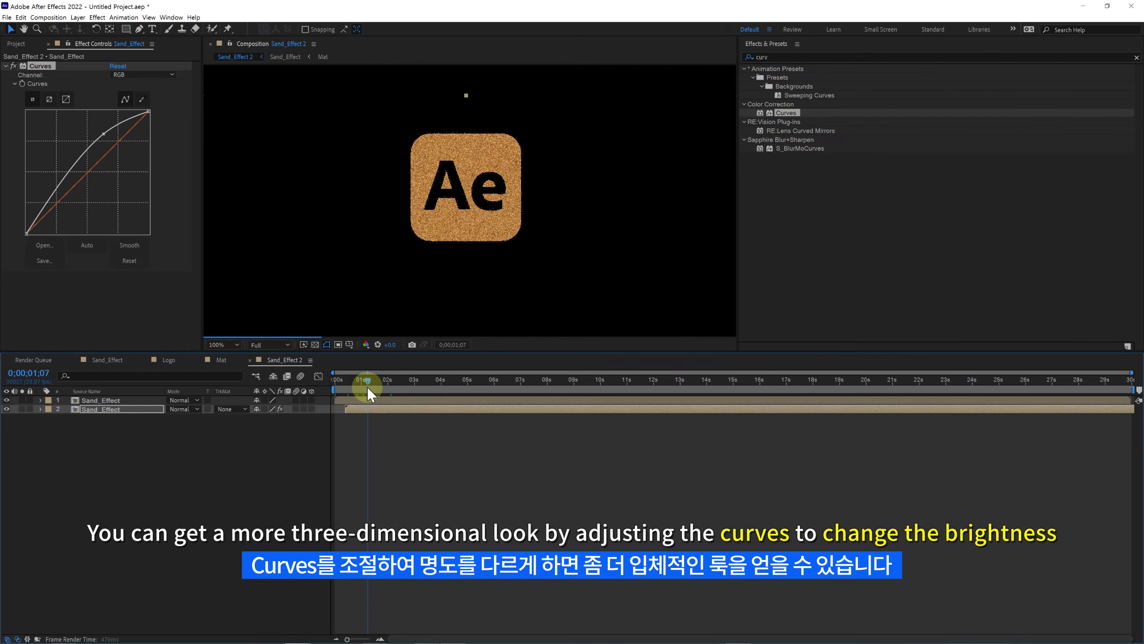
drag(366, 386, 371, 410)
click(375, 409)
Set the work area from about 1.4 to 4 seconds and preview the sand effect full screen.
drag(357, 391, 439, 384)
key(b)
key(n)
key(space)
key(grave)
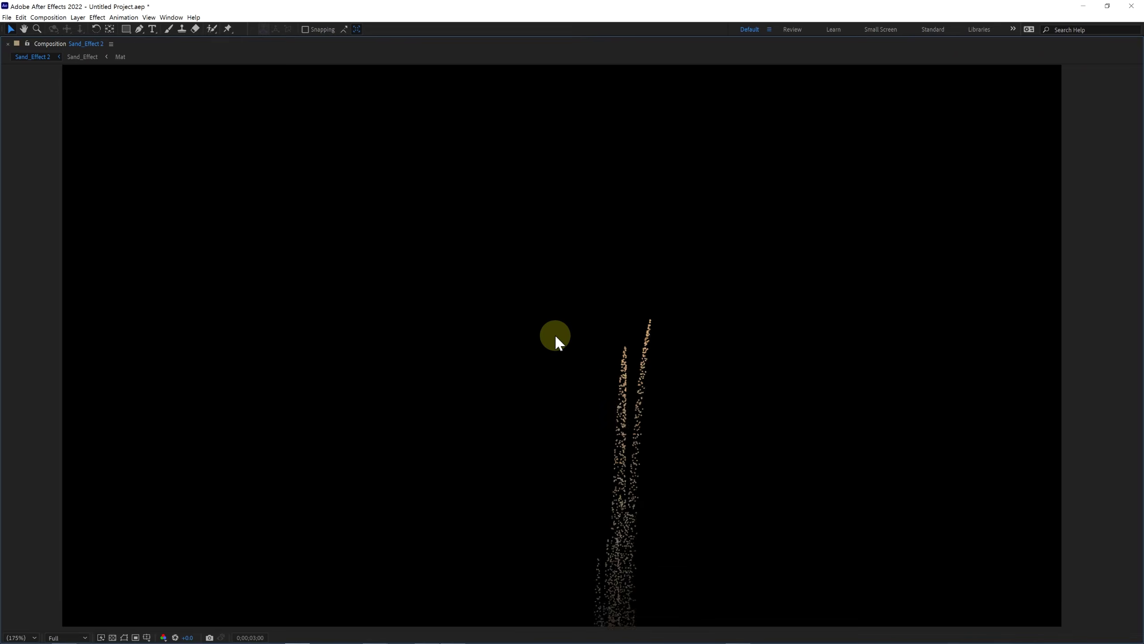
key(grave)
mouse_move(417, 390)
mouse_down()
mouse_move(384, 386)
mouse_move(399, 385)
mouse_up()
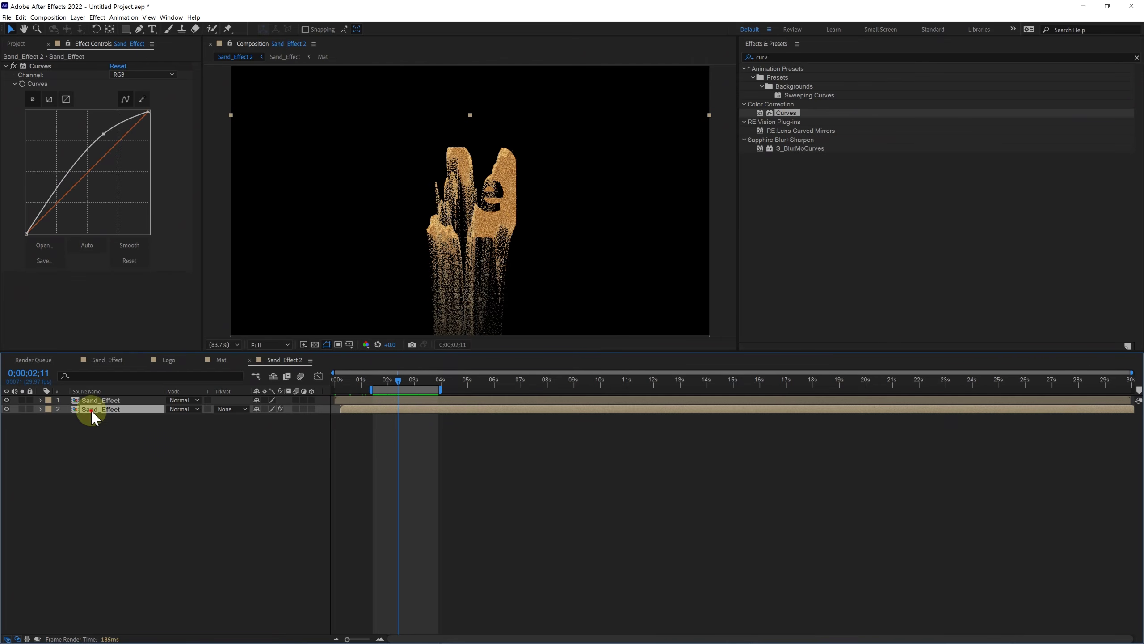
Open the nested Logo composition through Sand_Effect and import Image2.png into the project.
double_click(91, 410)
click(110, 401)
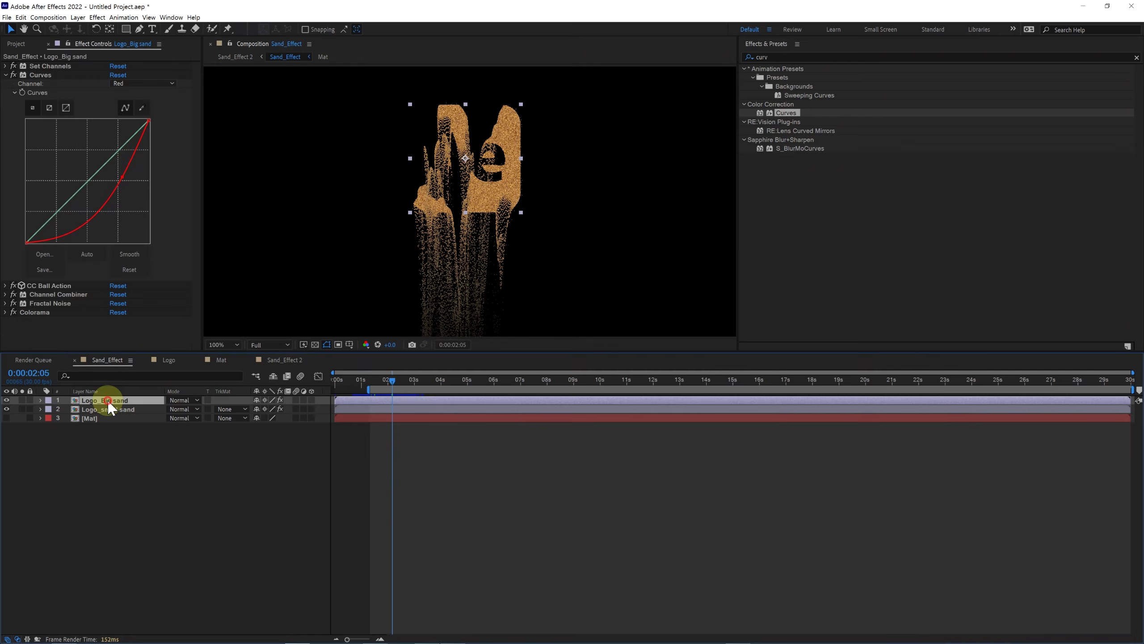
double_click(109, 400)
click(18, 43)
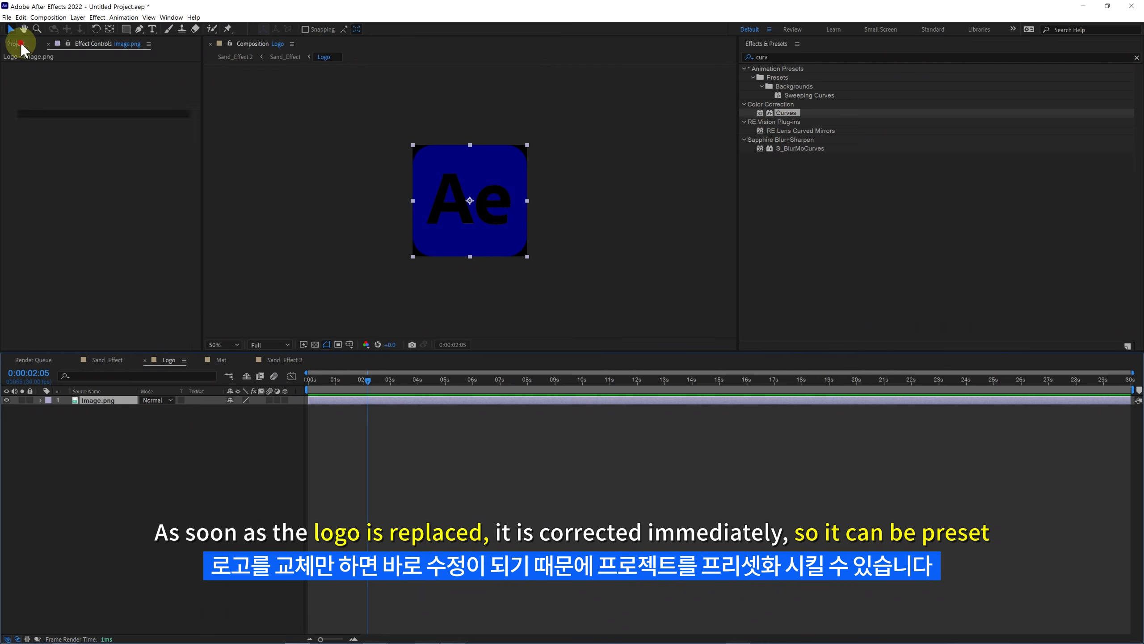
double_click(82, 279)
double_click(145, 113)
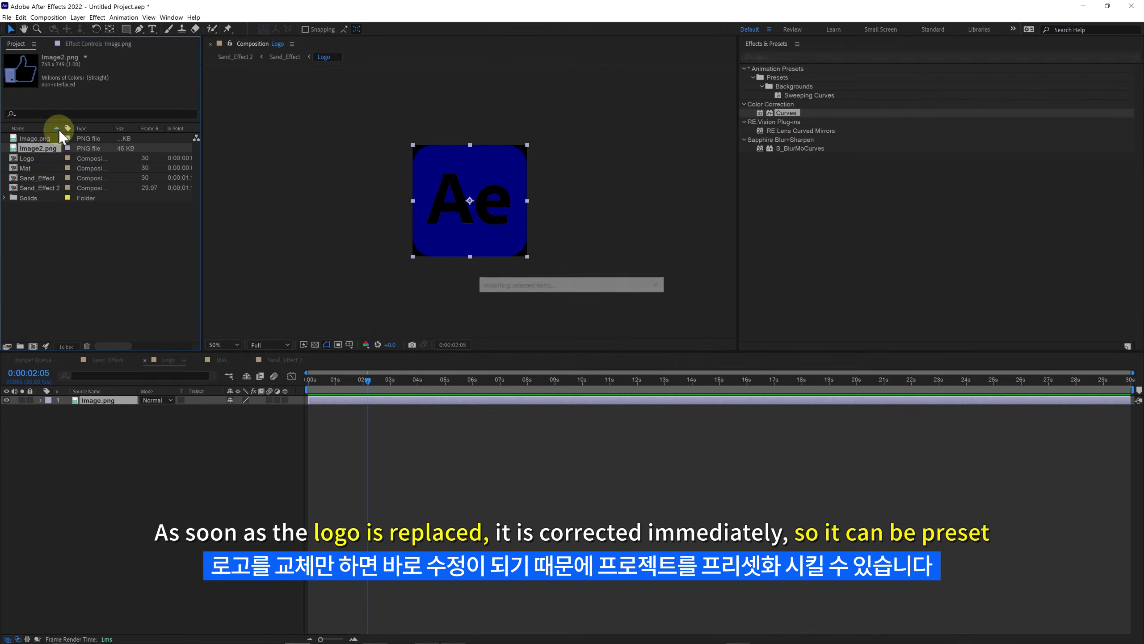
Add Image2.png above Image.png in the Logo composition, hide Image.png, and check the new logo against the transparency grid.
drag(104, 399, 104, 400)
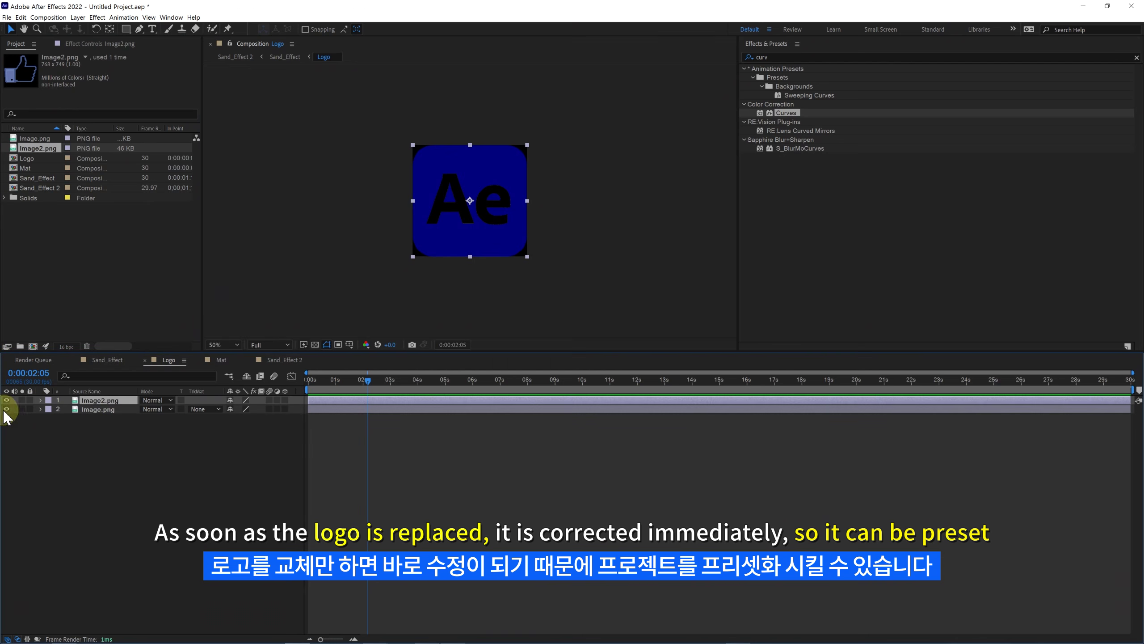
click(7, 409)
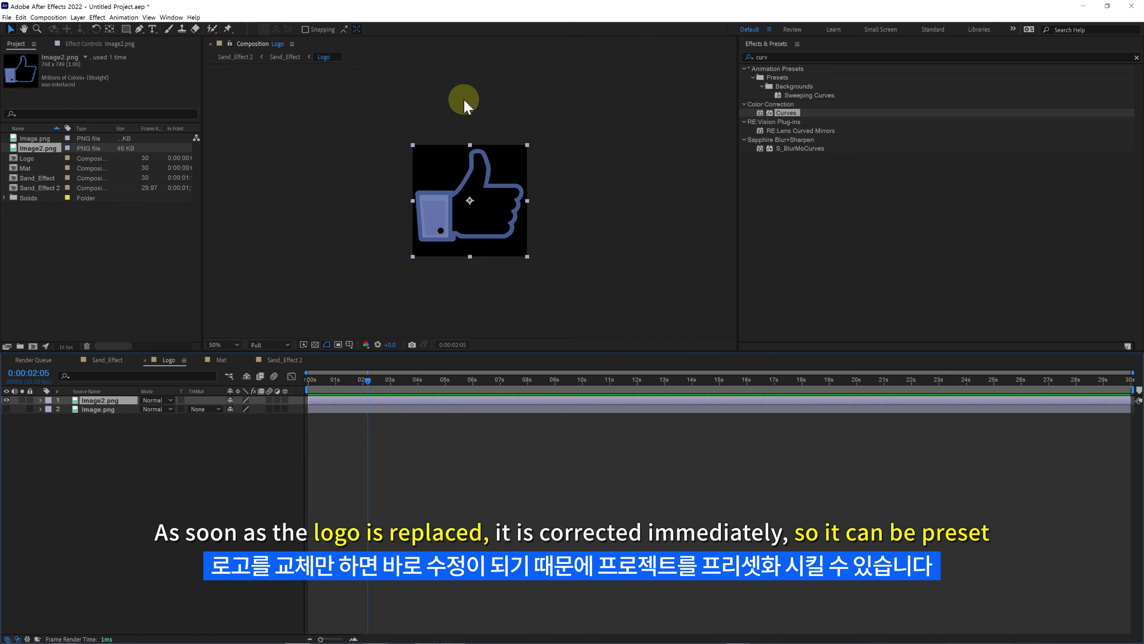
click(314, 345)
click(314, 344)
click(314, 345)
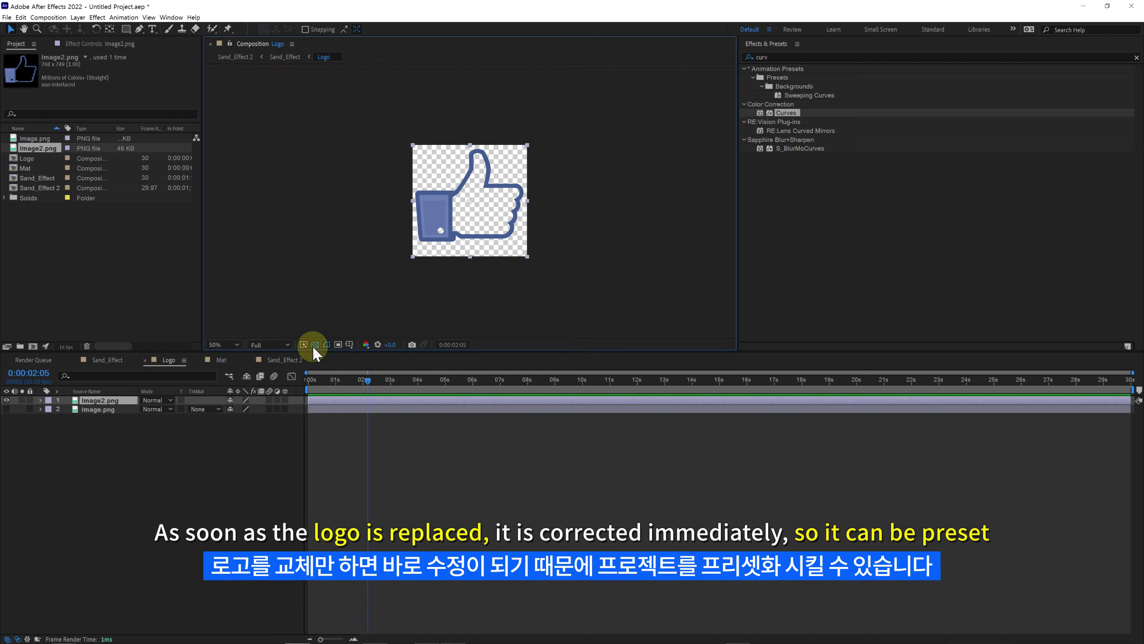
click(314, 344)
Return to the Sand_Effect 2 composition and preview the sand effect on the replaced logo full screen.
click(253, 73)
click(239, 57)
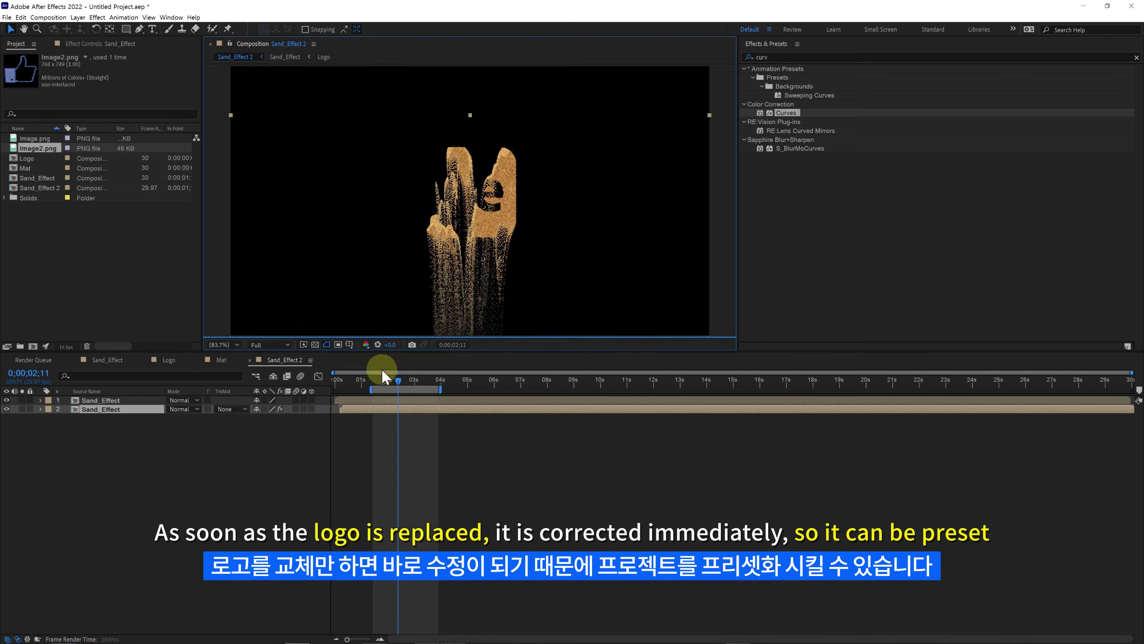
click(378, 383)
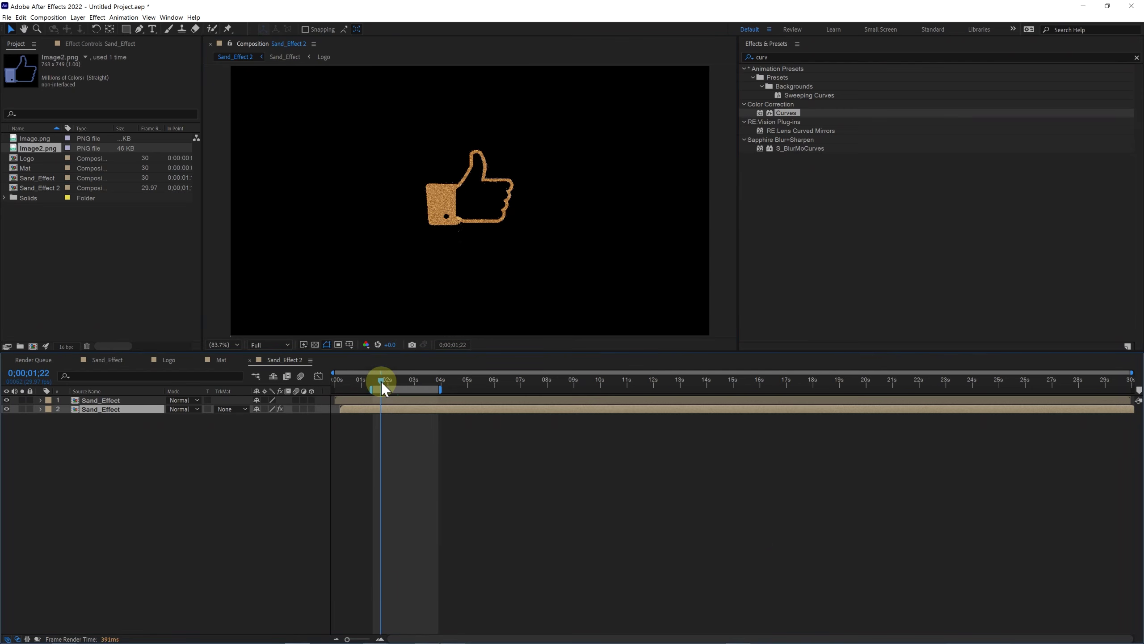
key(grave)
key(space)
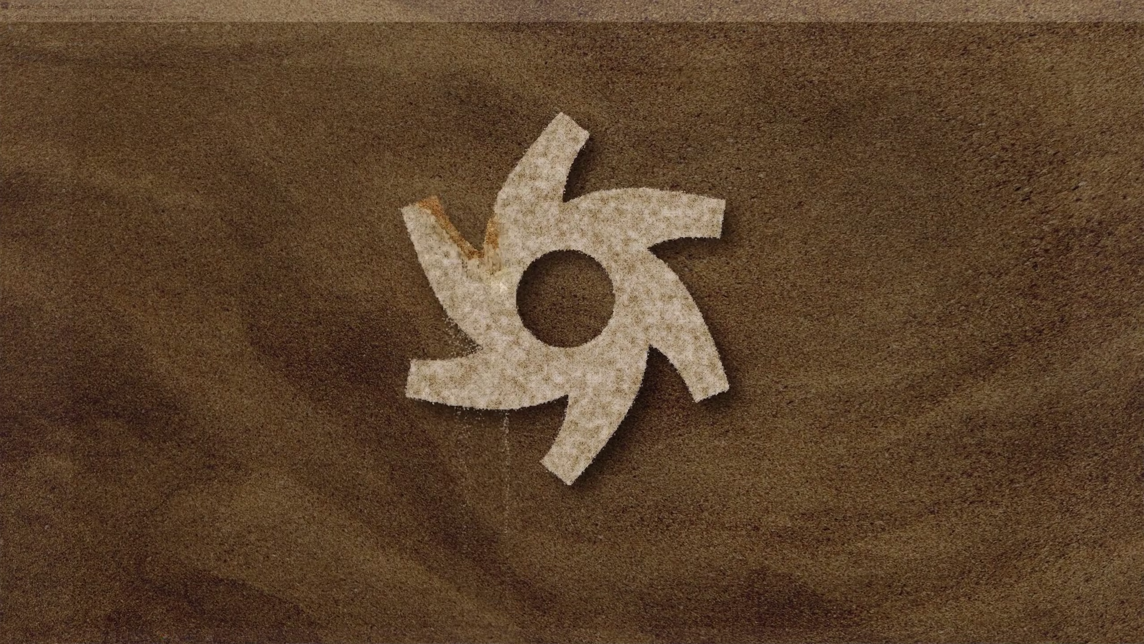